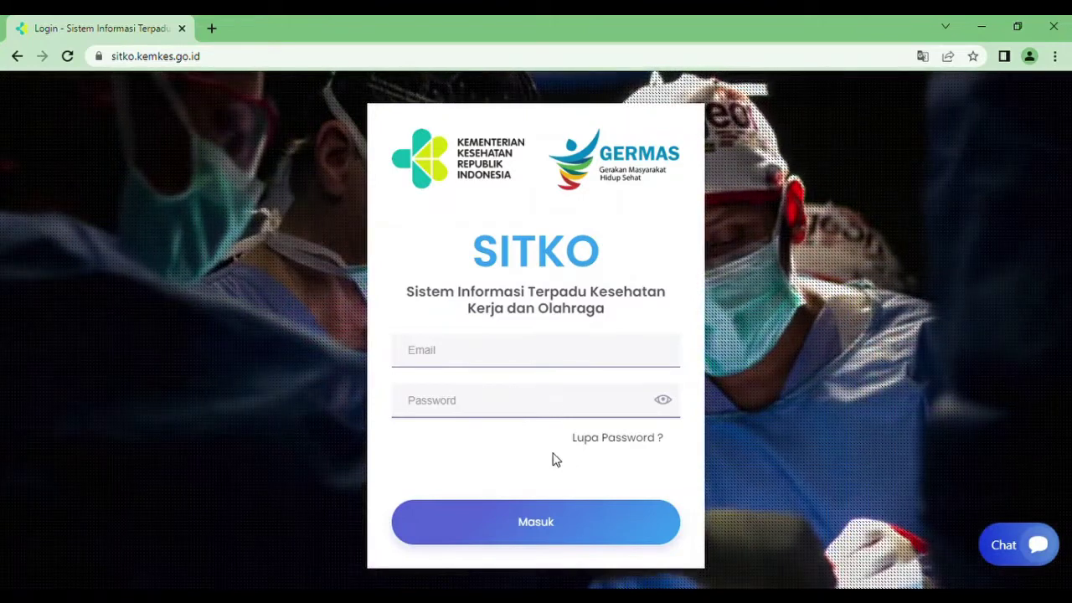
- Cancel a password reset, then log in with the Puskesmas Batang III email and password
{"action": "left_click", "coordinate": [631, 447]}
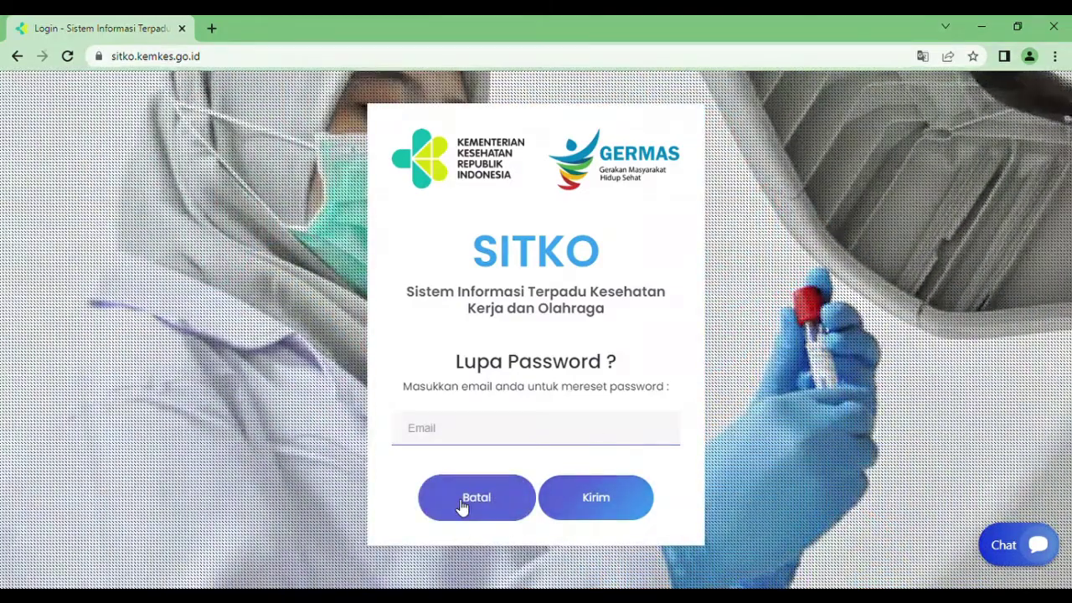
{"action": "left_click", "coordinate": [463, 502]}
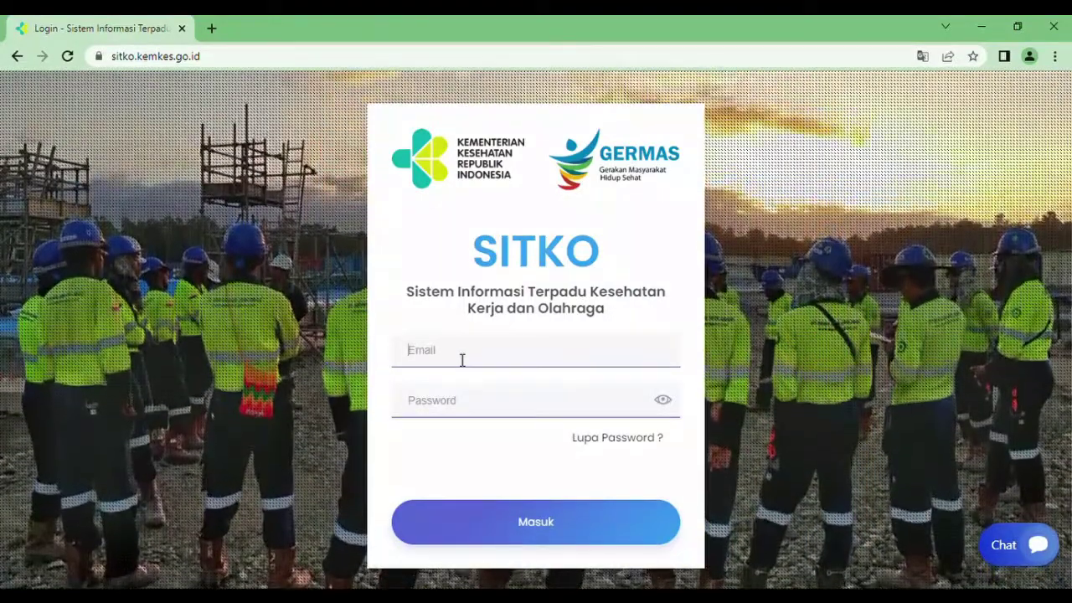
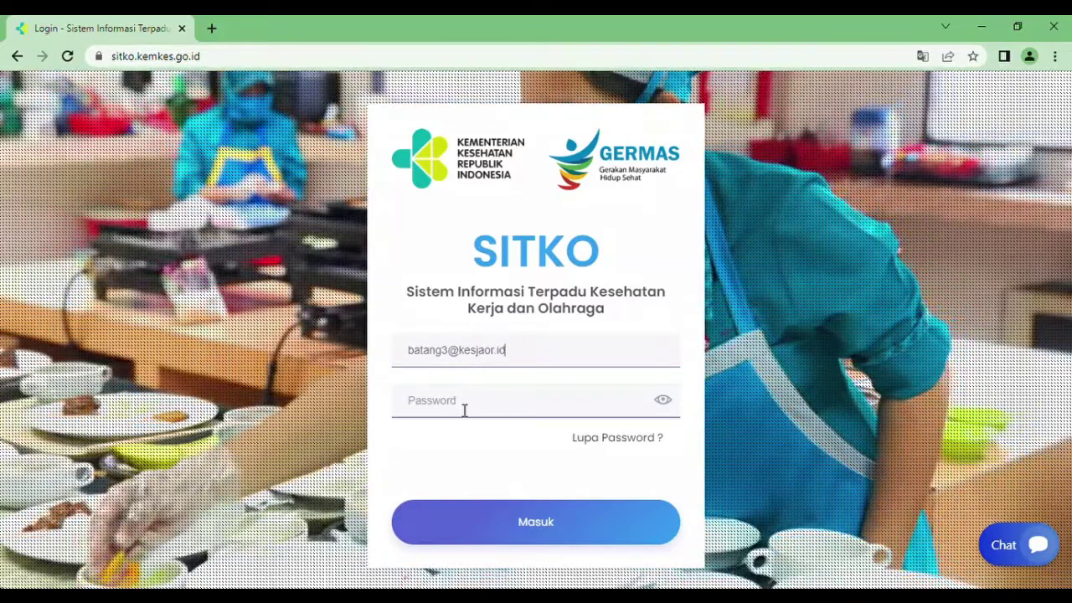
{"action": "left_click", "coordinate": [464, 409]}
{"action": "type", "text": "••••••••••••••"}
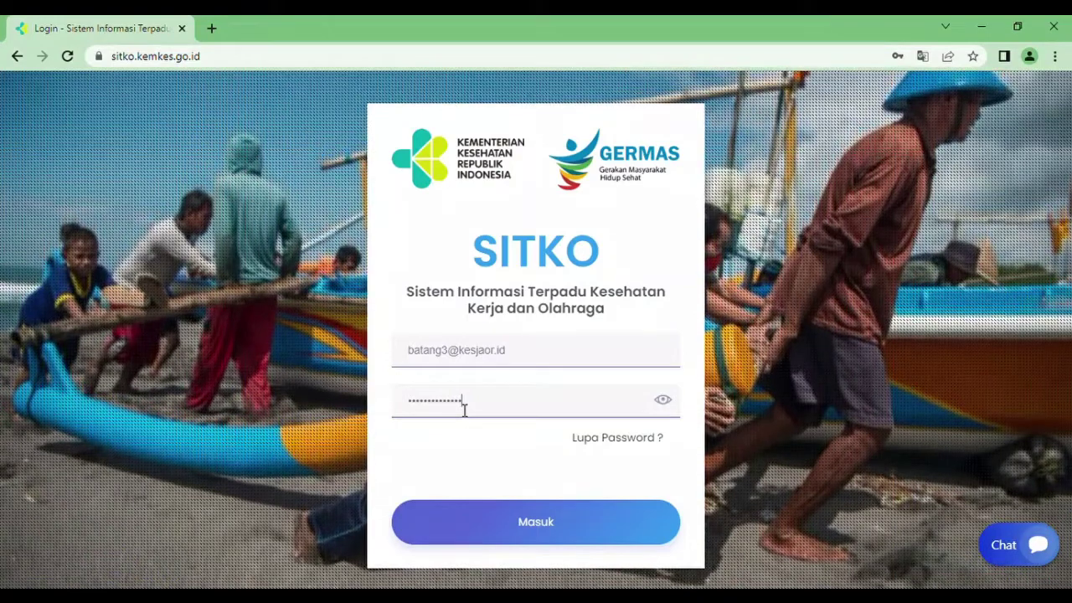
{"action": "left_click", "coordinate": [511, 522]}
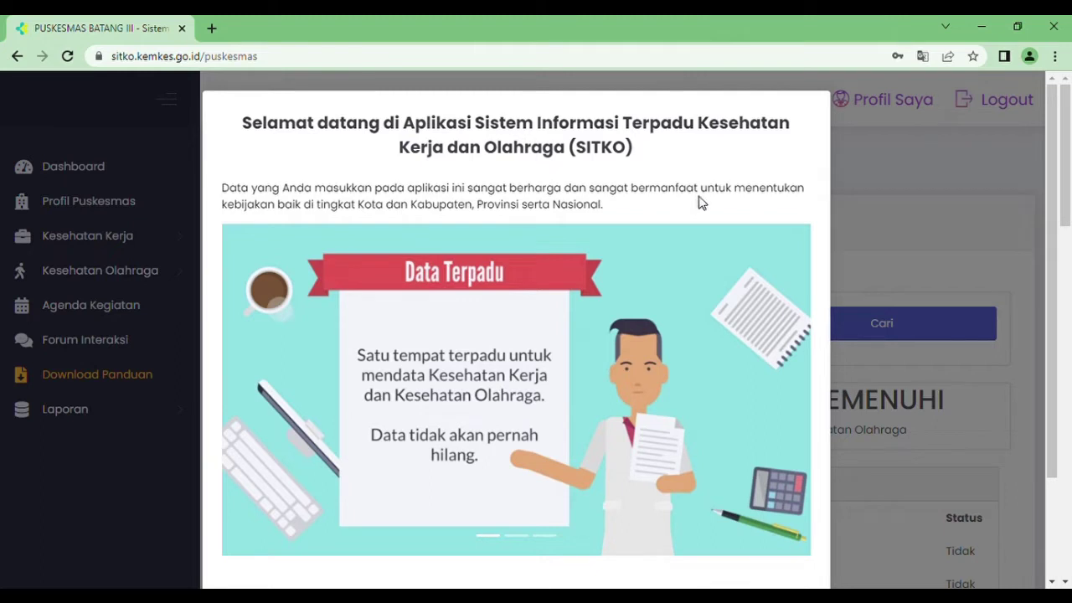
- Scroll the welcome pop-up and advance through its slides until it closes
{"action": "left_click_drag", "start_coordinate": [1053, 201], "coordinate": [1056, 324]}
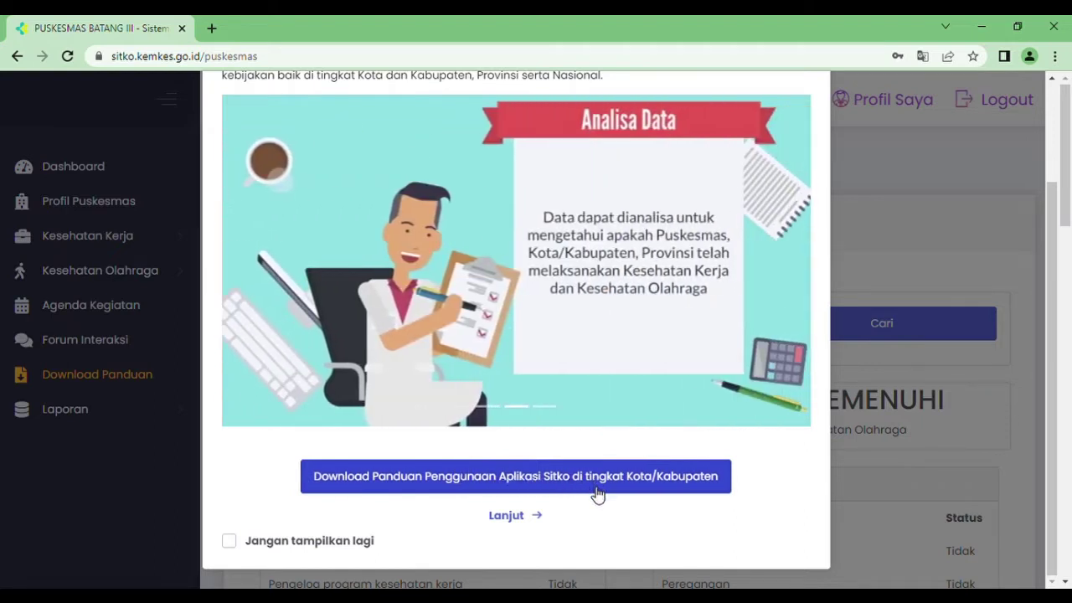
{"action": "left_click", "coordinate": [515, 523]}
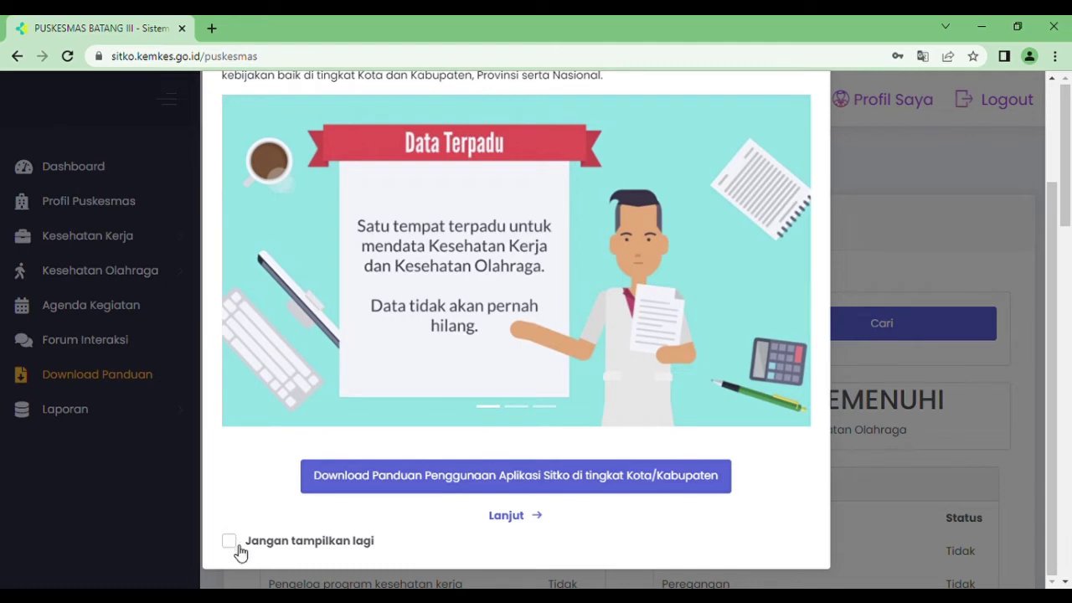
{"action": "left_click", "coordinate": [518, 516]}
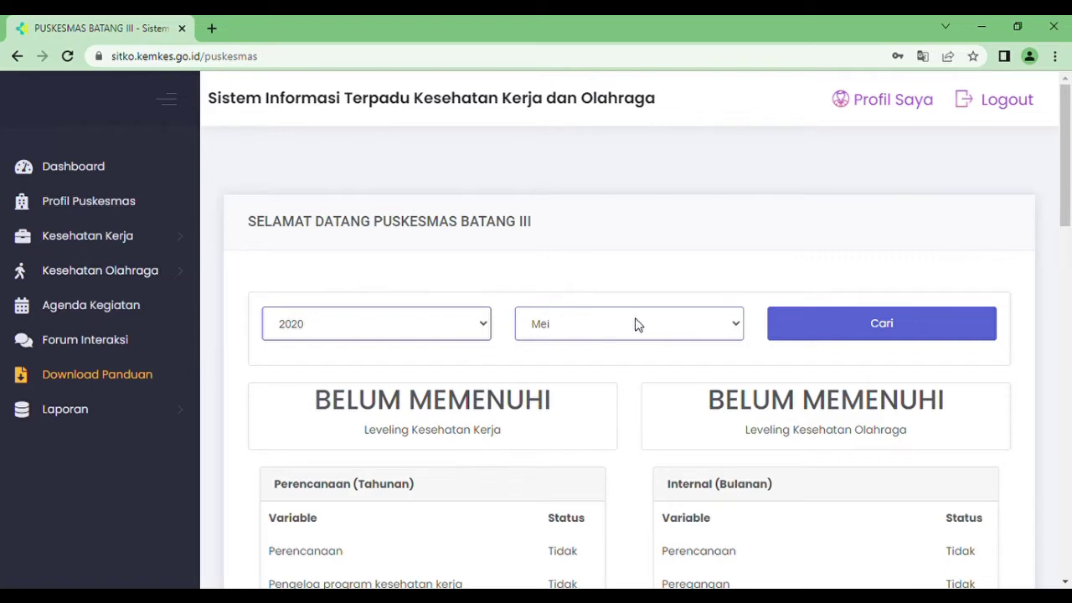
- Search the dashboard for Mei 2020 and view the Kecamatan Batang Profil Puskesmas details
{"action": "left_click", "coordinate": [835, 326]}
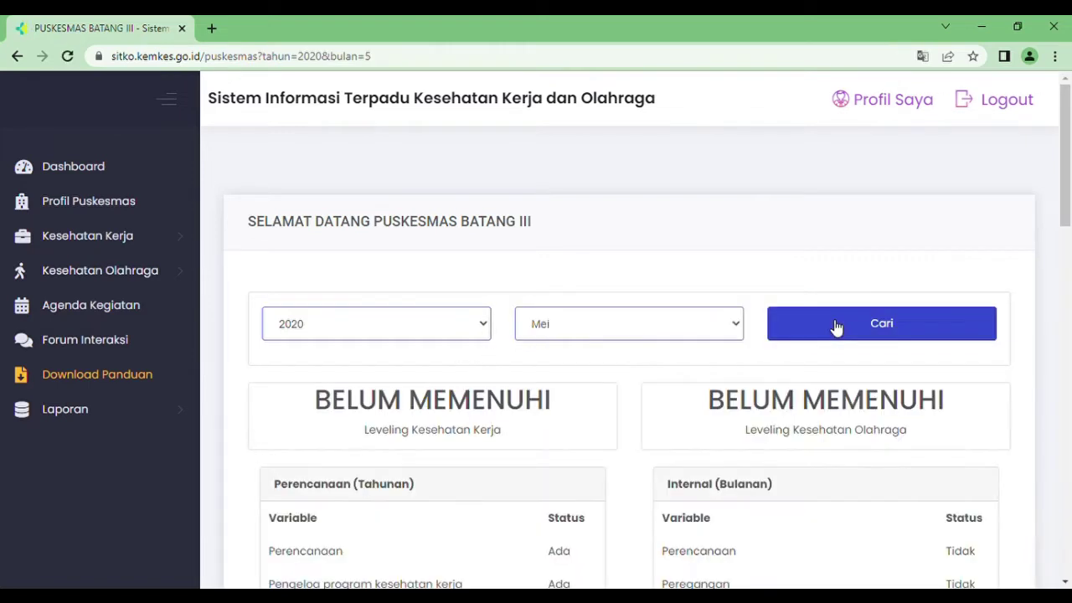
{"action": "left_click_drag", "start_coordinate": [1067, 184], "coordinate": [1070, 491]}
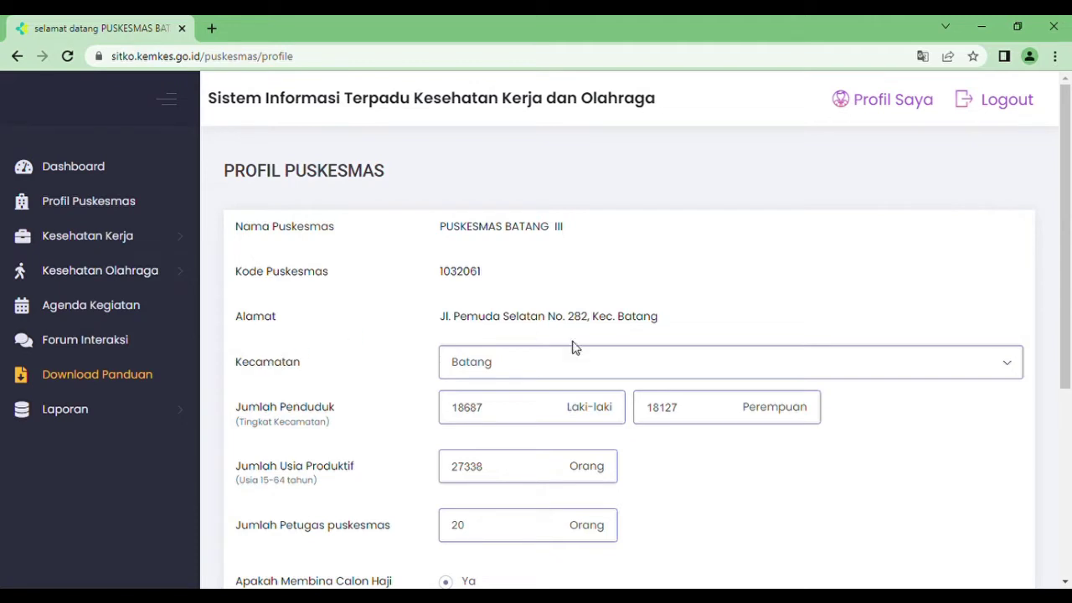
- Keep Batang as the sub-district and expand Kesehatan Kerja to reach the internal list
{"action": "left_click", "coordinate": [1009, 370]}
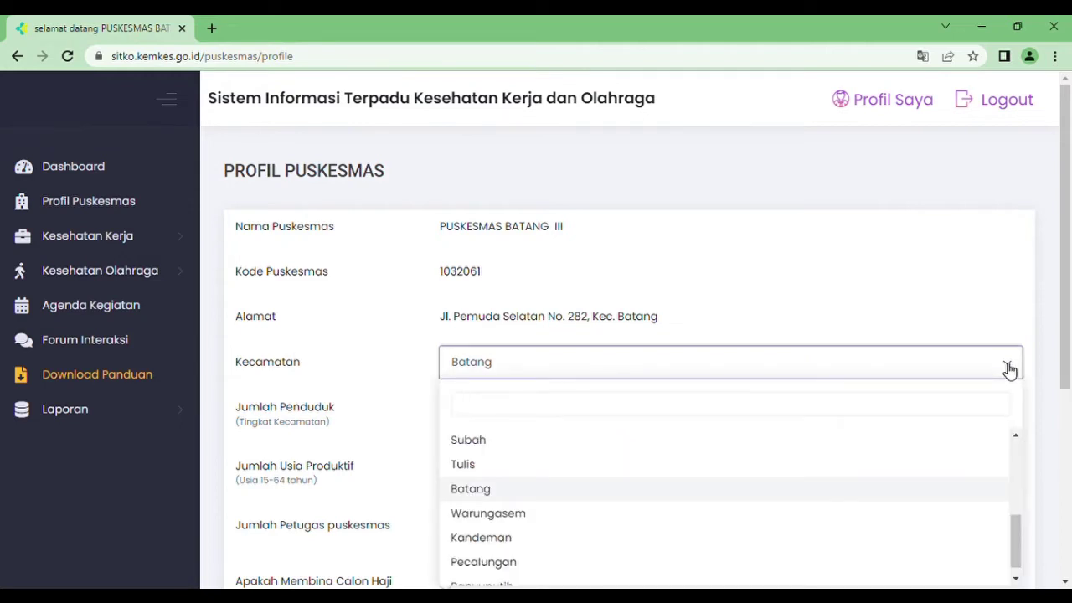
{"action": "left_click", "coordinate": [1009, 371]}
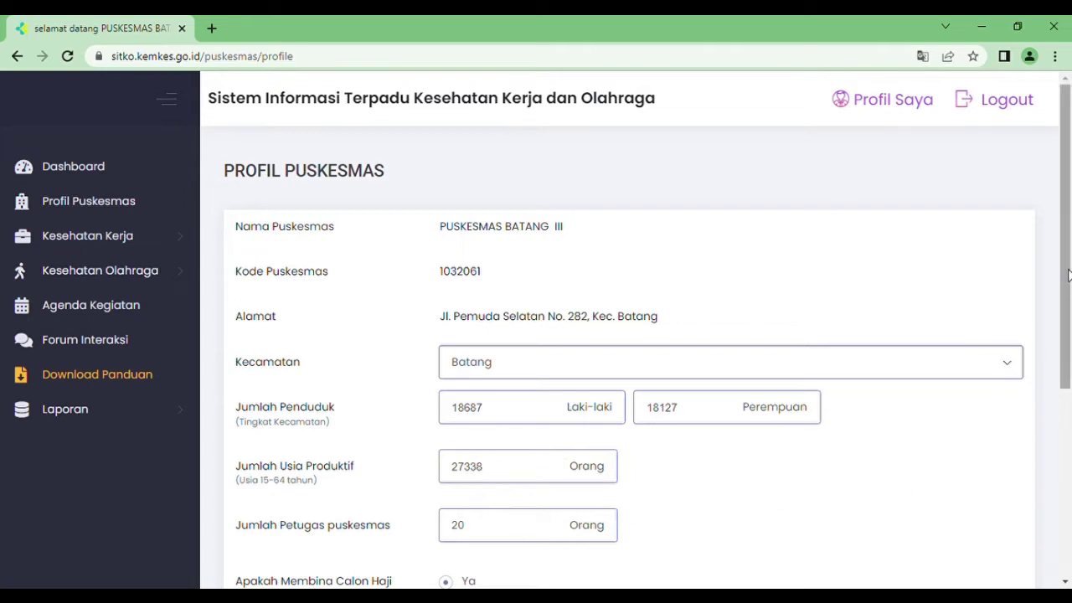
{"action": "left_click_drag", "start_coordinate": [1065, 276], "coordinate": [1065, 439]}
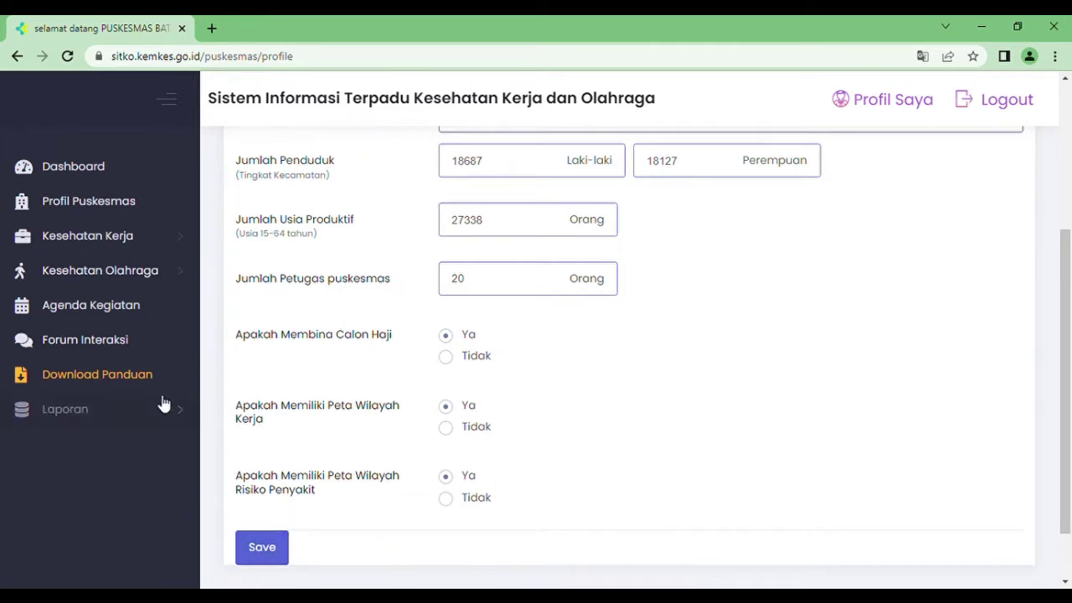
{"action": "left_click", "coordinate": [111, 238]}
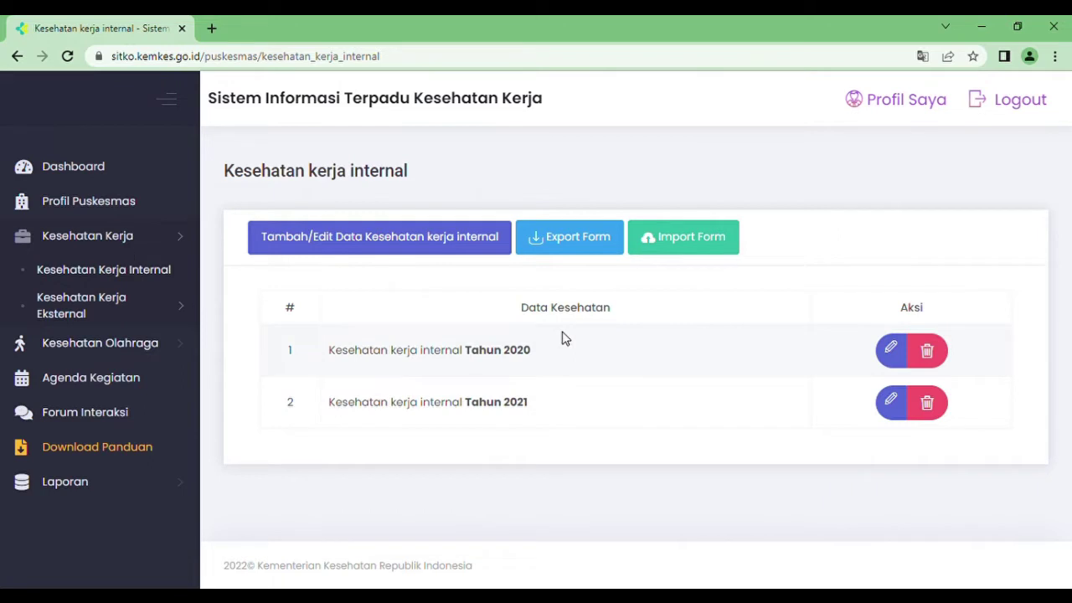
- Start adding internal occupational health data and continue with year 2022
{"action": "left_click", "coordinate": [309, 241]}
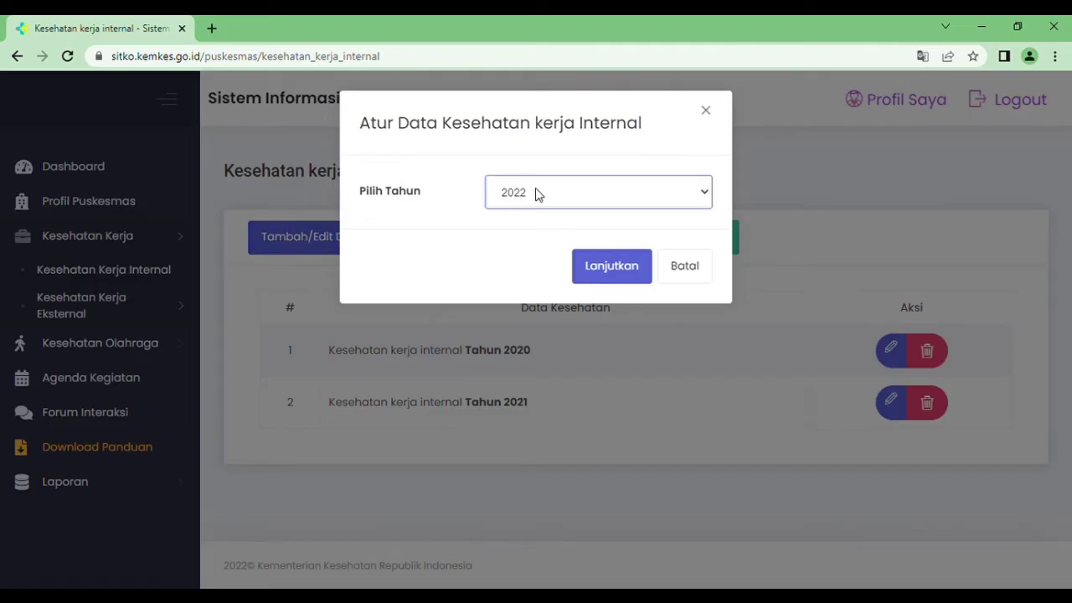
{"action": "left_click", "coordinate": [603, 273]}
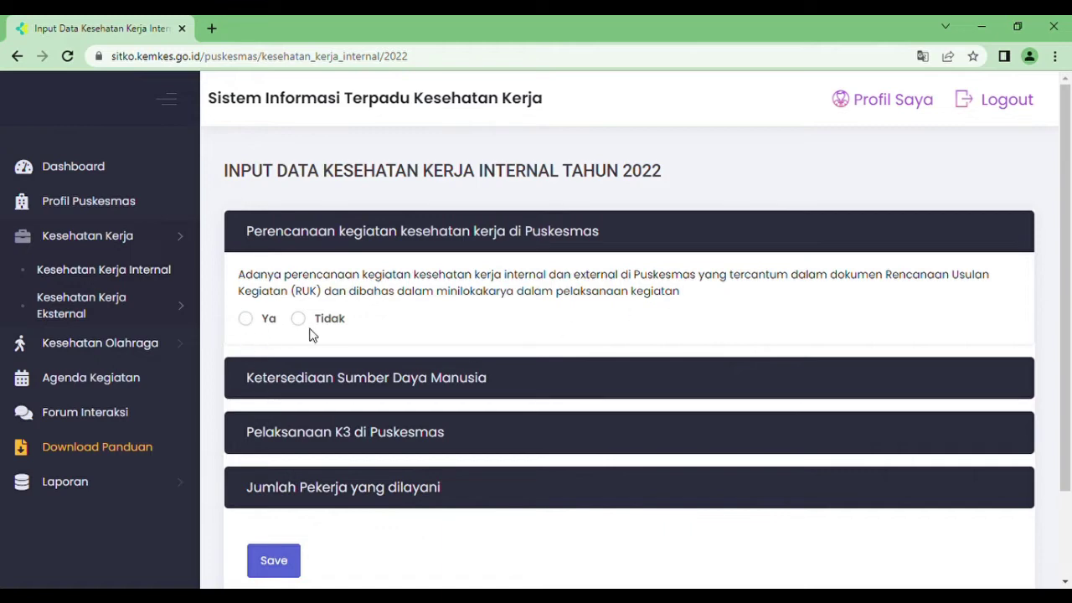
- Answer Ya to activity planning and record a trained occupational health programme officer
{"action": "left_click", "coordinate": [248, 320]}
{"action": "left_click", "coordinate": [285, 379]}
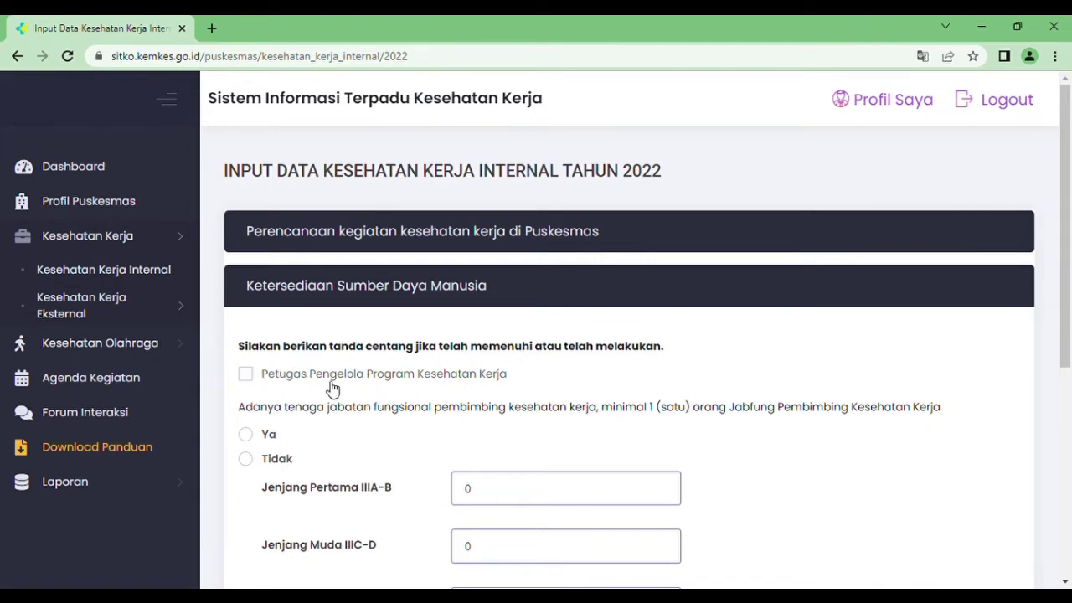
{"action": "left_click", "coordinate": [251, 384]}
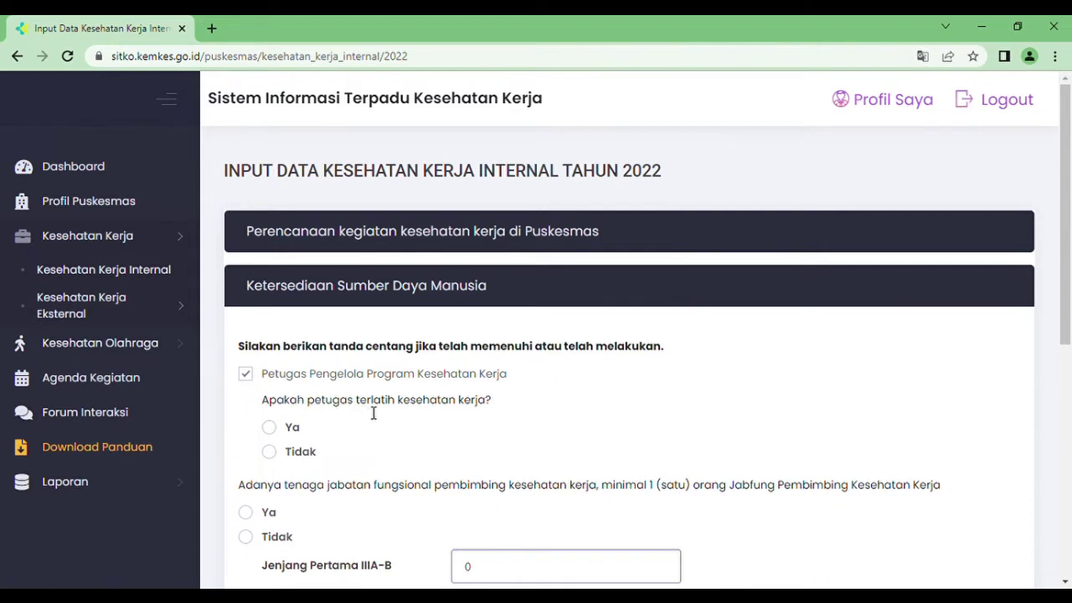
{"action": "left_click", "coordinate": [283, 430]}
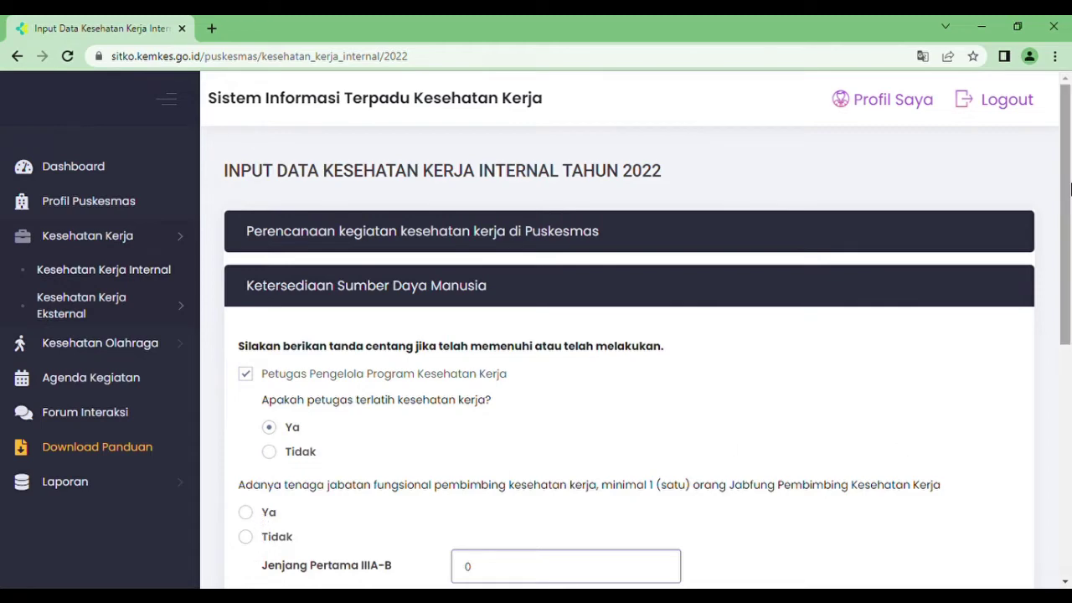
- Set the Jabfung counsellor availability answer to Tidak
{"action": "left_click_drag", "start_coordinate": [1067, 187], "coordinate": [1067, 258]}
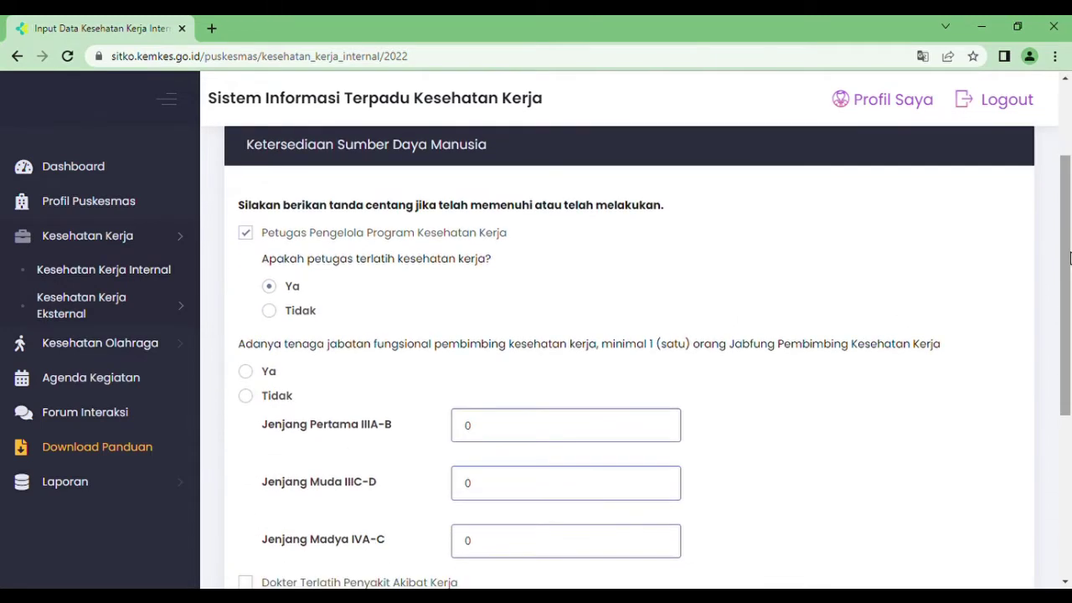
{"action": "left_click", "coordinate": [248, 373]}
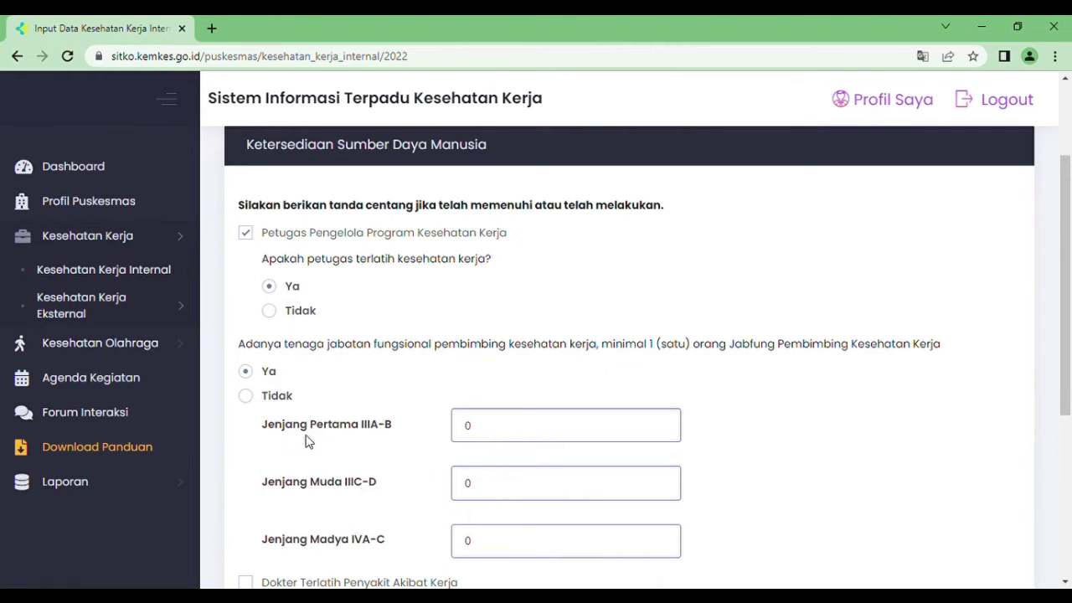
{"action": "left_click", "coordinate": [247, 397]}
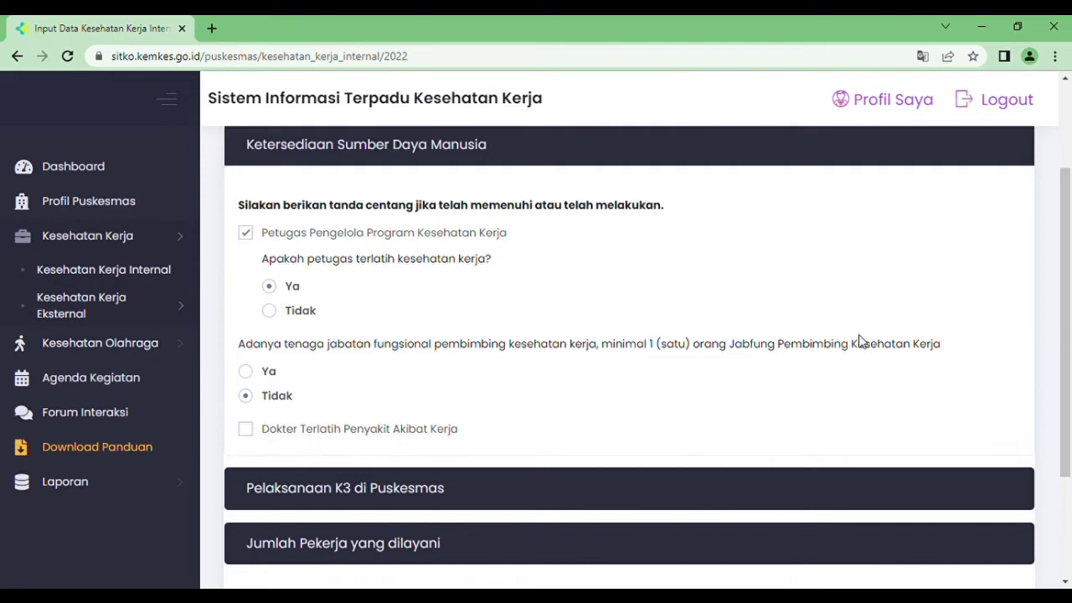
{"action": "scroll", "coordinate": [1065, 264], "scroll_direction": "down", "scroll_amount": 1}
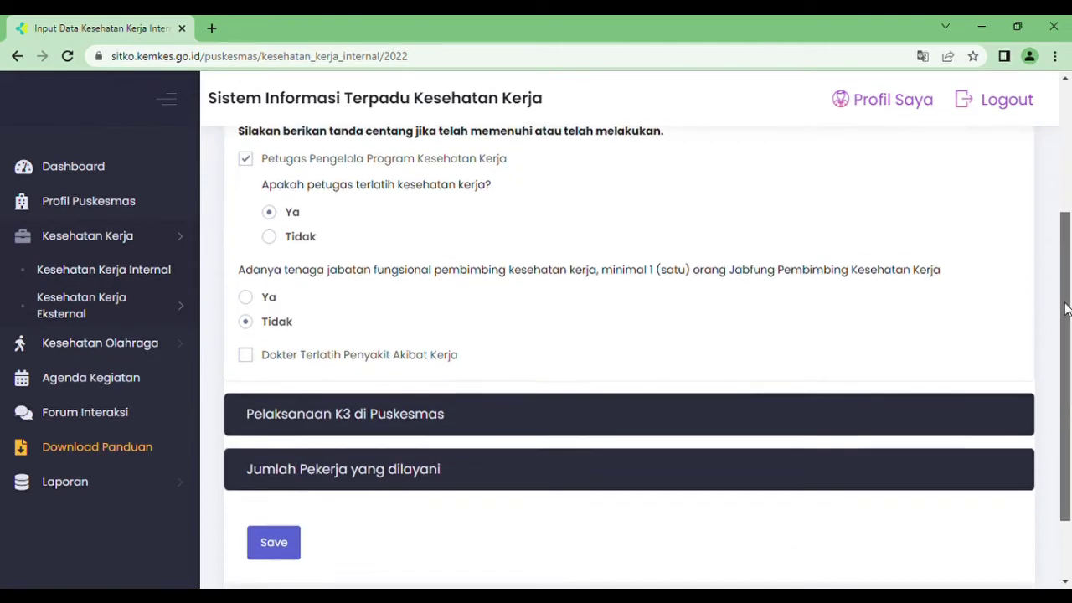
- Tick the Pelaksanaan K3 checklist items and mark APD availability for Januari through Mei
{"action": "left_click", "coordinate": [400, 414]}
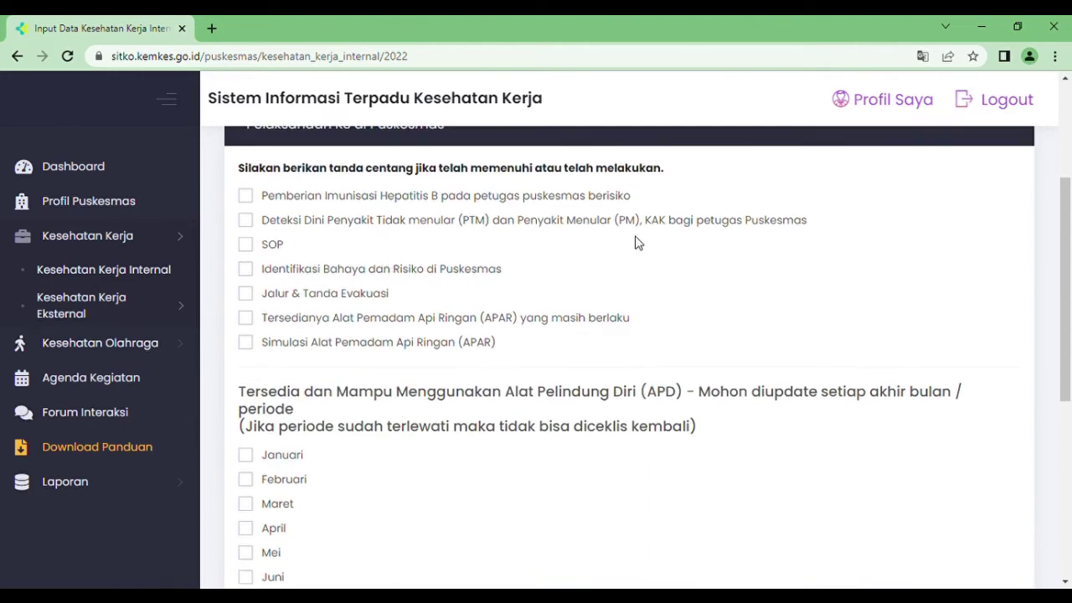
{"action": "left_click_drag", "start_coordinate": [1067, 193], "coordinate": [1067, 182]}
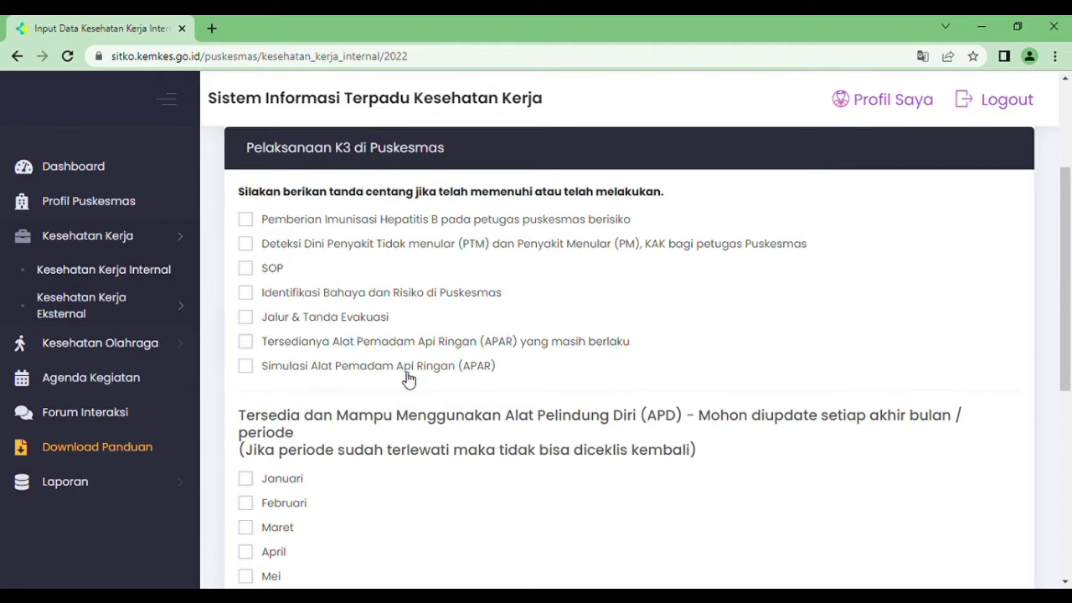
{"action": "left_click", "coordinate": [248, 220]}
{"action": "left_click", "coordinate": [247, 243]}
{"action": "left_click_drag", "start_coordinate": [1065, 255], "coordinate": [1066, 331]}
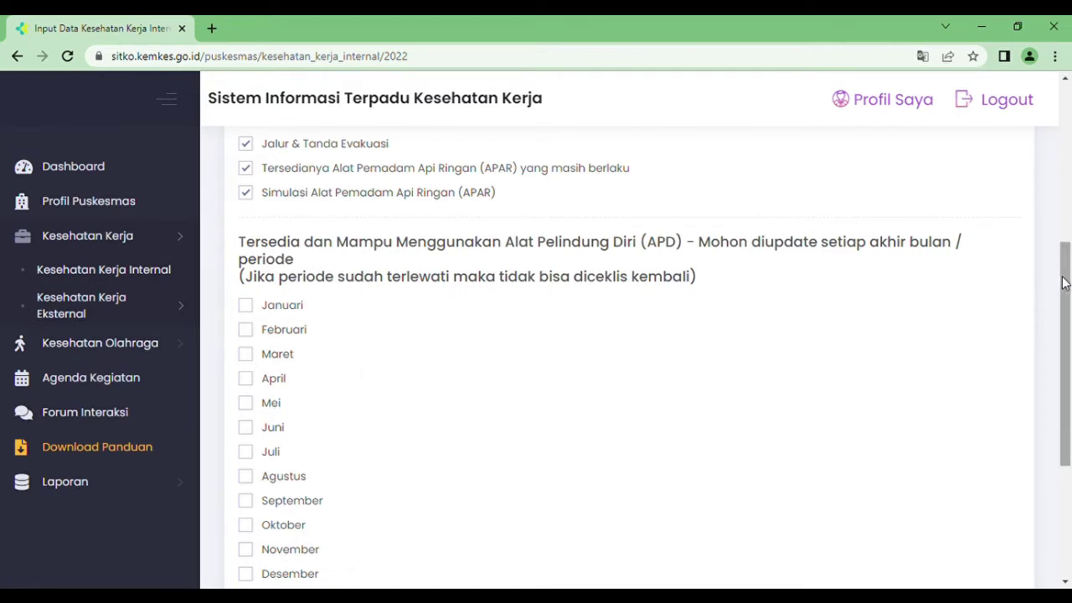
{"action": "left_click_drag", "start_coordinate": [1068, 284], "coordinate": [1067, 304]}
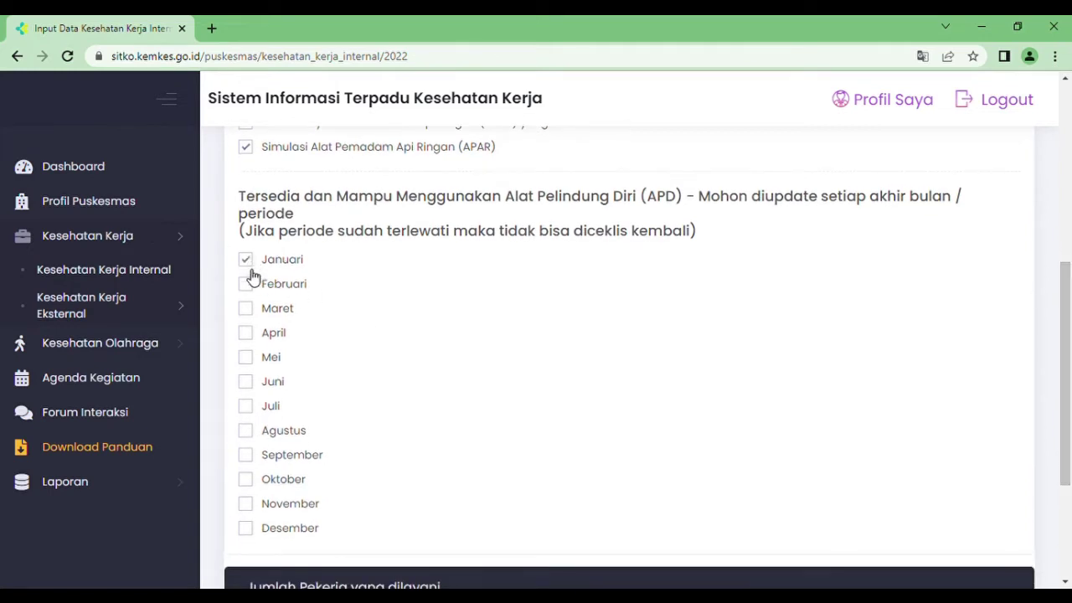
{"action": "left_click", "coordinate": [247, 308]}
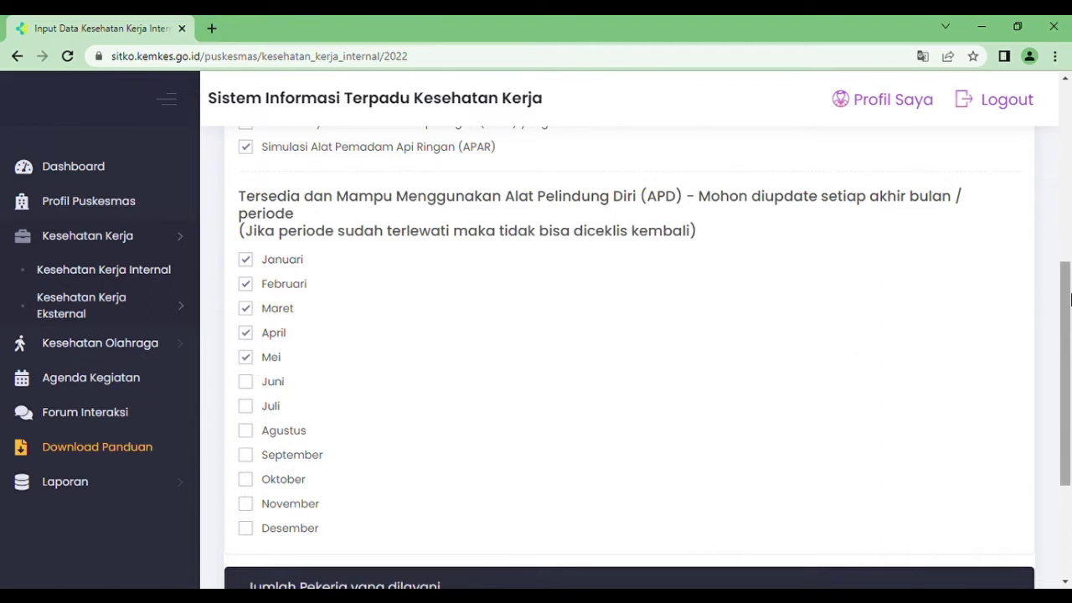
{"action": "left_click_drag", "start_coordinate": [1066, 303], "coordinate": [1065, 357]}
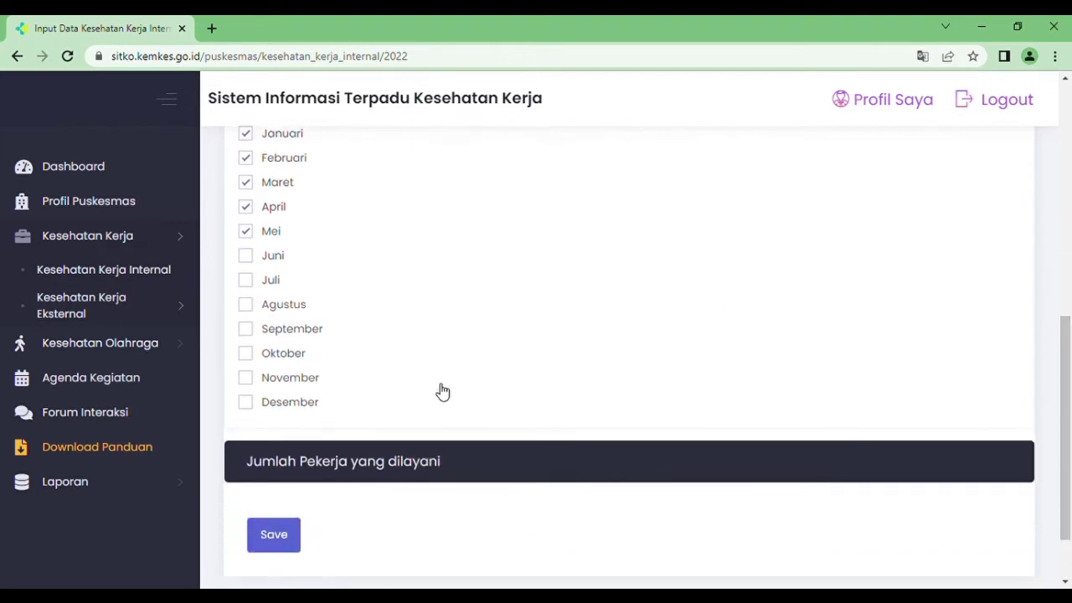
- Enter 200 workers served and save the 2022 internal health form
{"action": "left_click", "coordinate": [436, 459]}
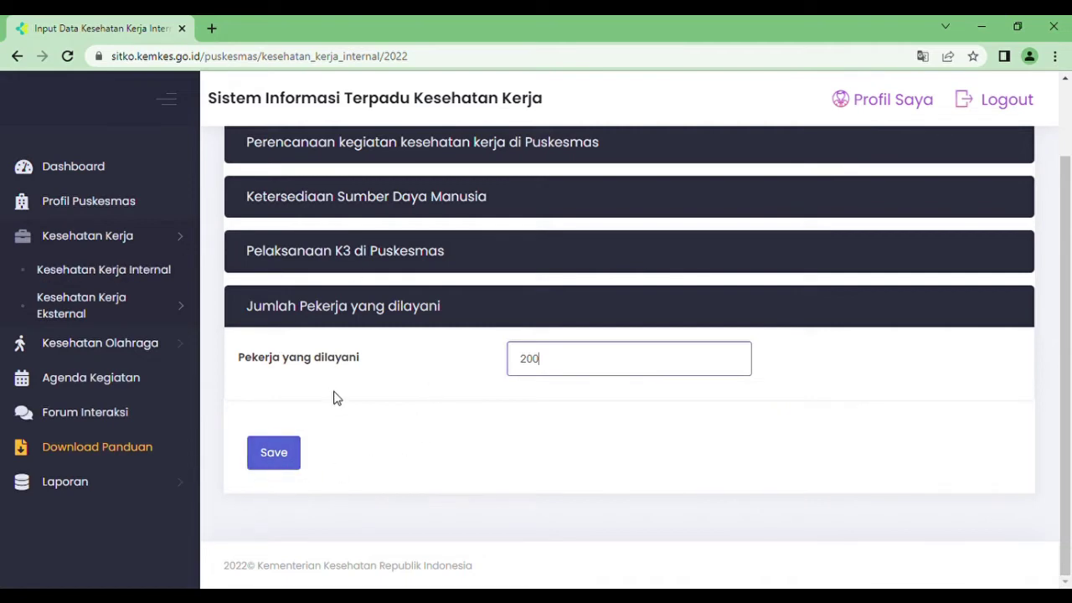
{"action": "left_click", "coordinate": [105, 308]}
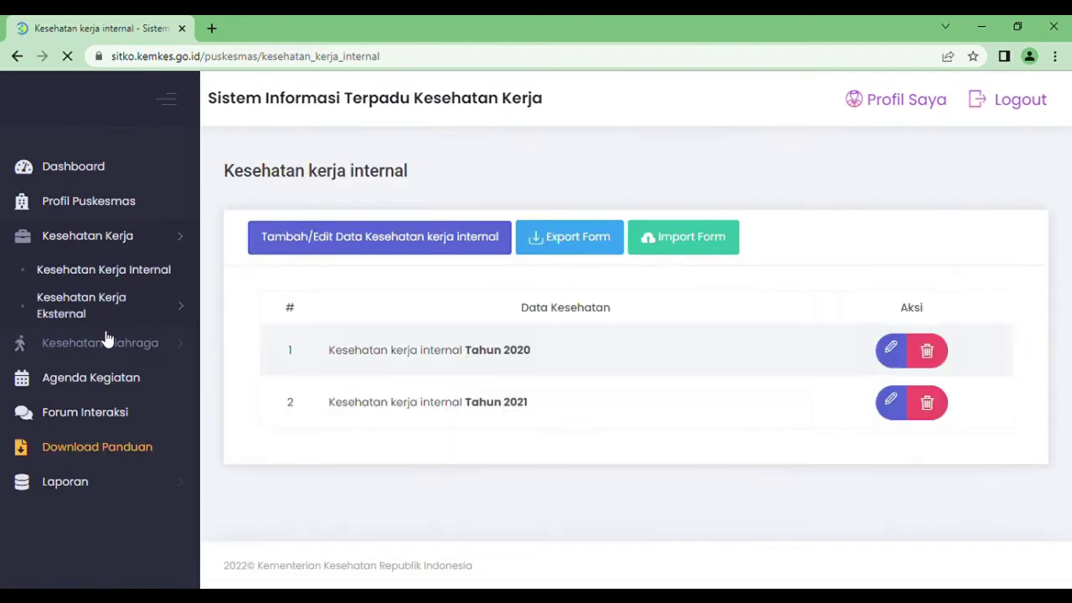
- Open PAK & KAK data entry under Kesehatan Kerja Eksternal for Januari 2022
{"action": "left_click", "coordinate": [99, 310]}
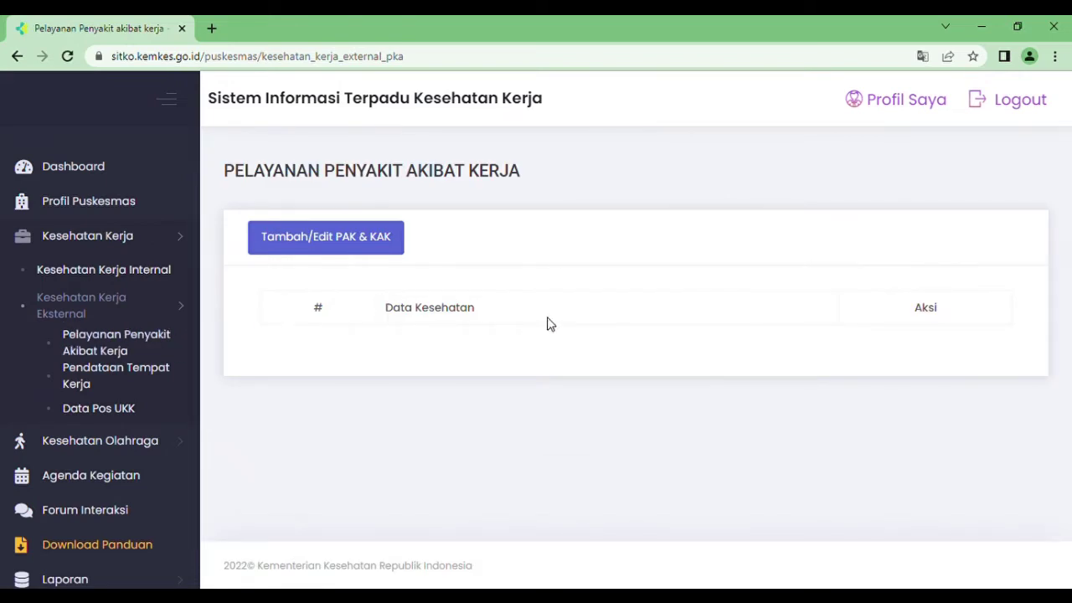
{"action": "left_click", "coordinate": [315, 235]}
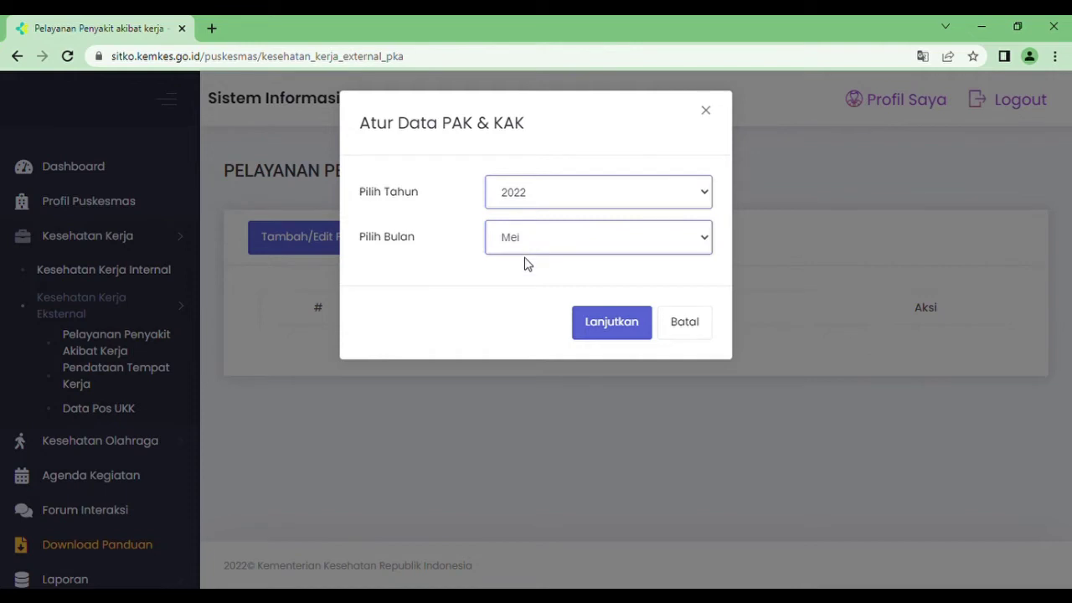
{"action": "key", "text": "Home"}
{"action": "left_click", "coordinate": [611, 327]}
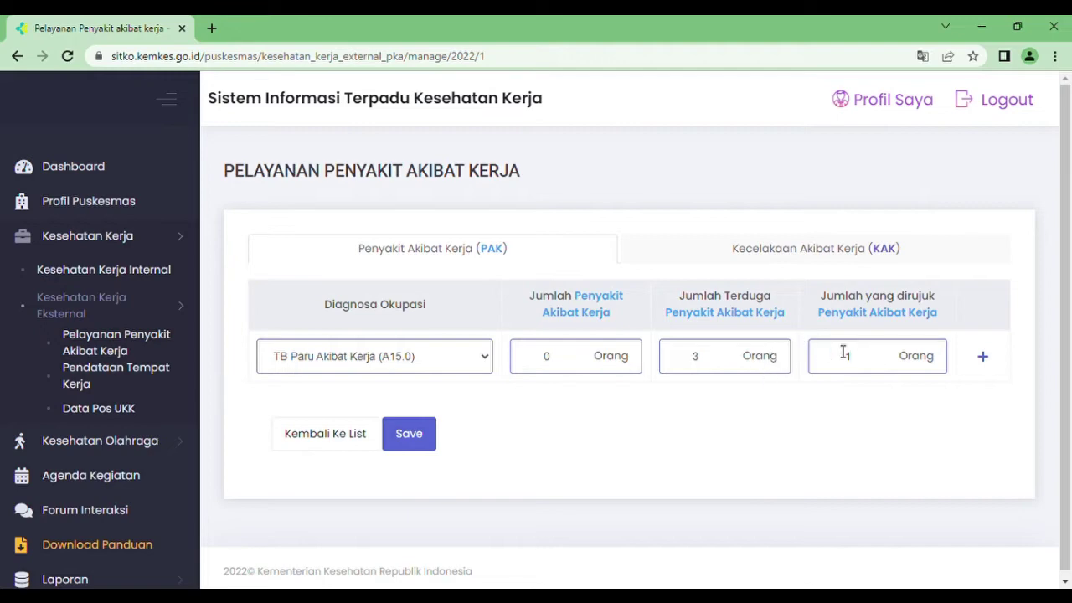
- Enter KAK figures of 5 accidents, 2 suspected, 1 referred, 0 deaths, and save
{"action": "left_click", "coordinate": [790, 261]}
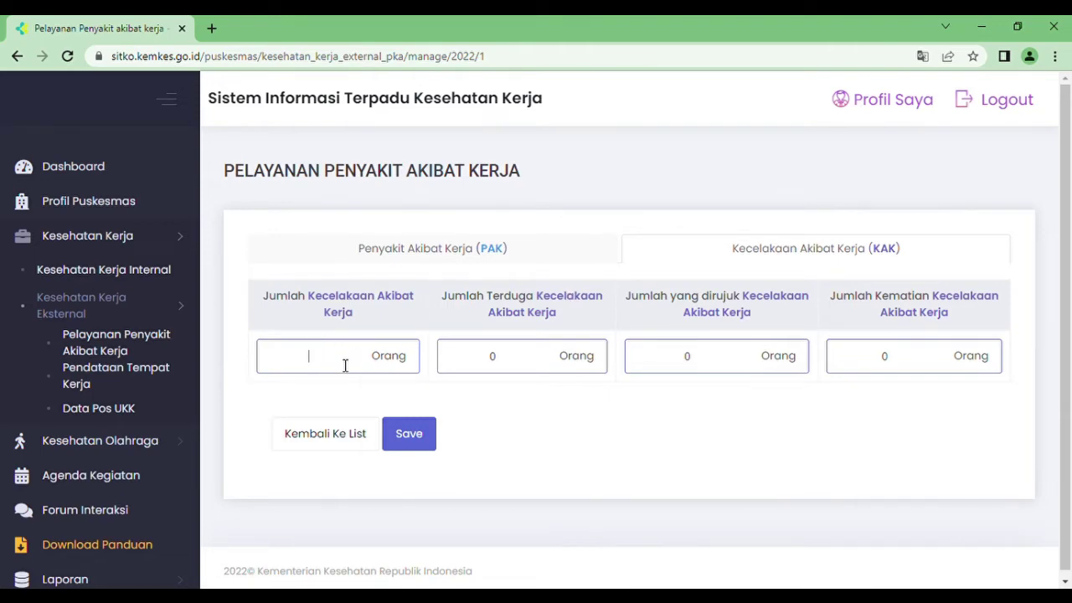
{"action": "left_click", "coordinate": [345, 365]}
{"action": "left_click", "coordinate": [527, 362]}
{"action": "left_click", "coordinate": [750, 365]}
{"action": "left_click", "coordinate": [421, 434]}
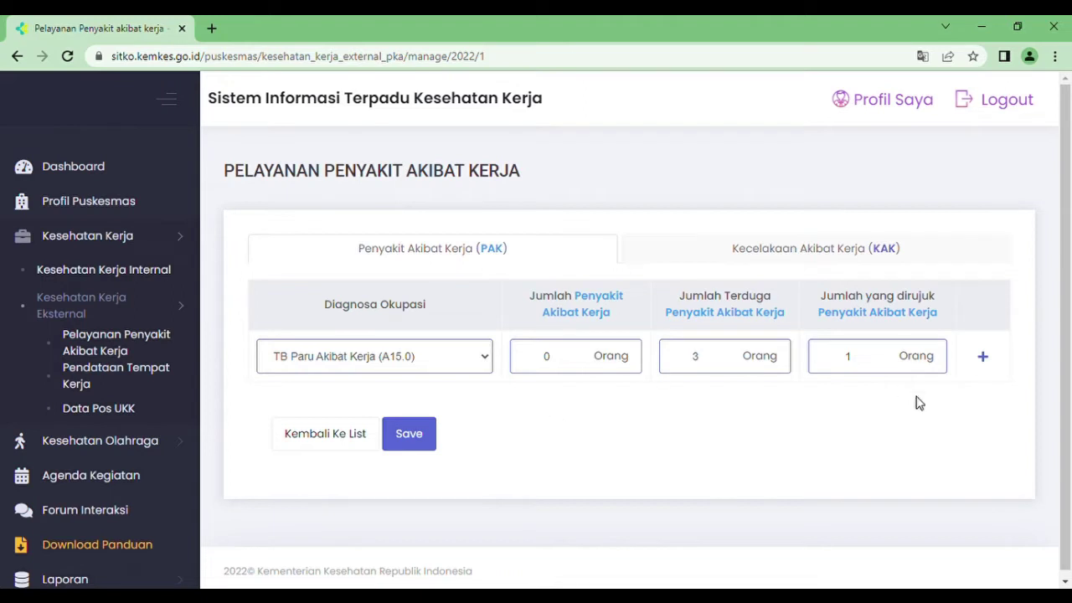
{"action": "left_click", "coordinate": [985, 359]}
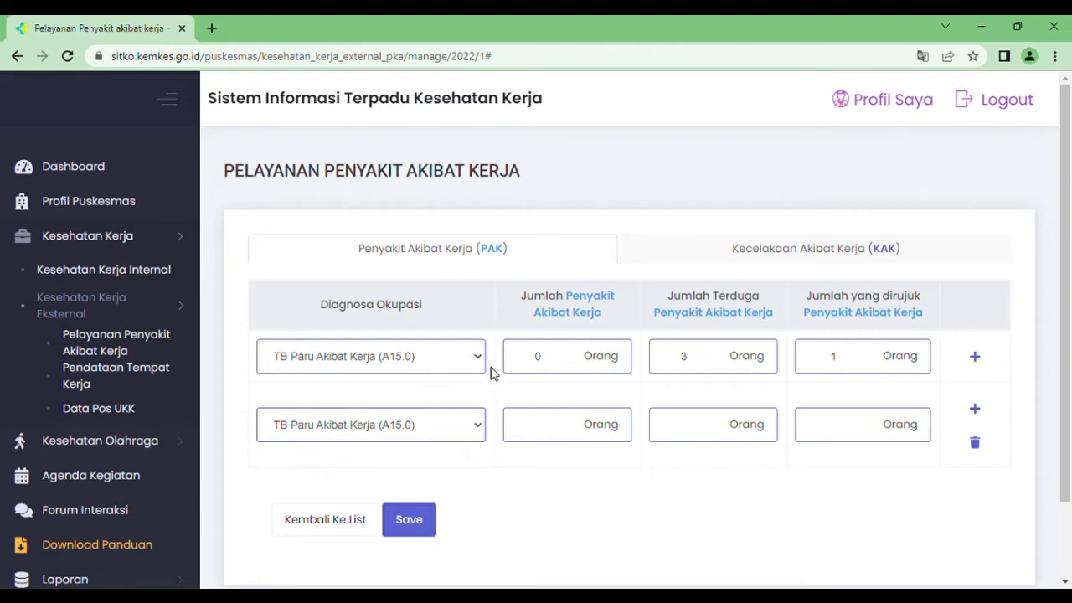
- Add a second lower back pain diagnosis row with case count 0, then delete it
{"action": "left_click", "coordinate": [509, 251]}
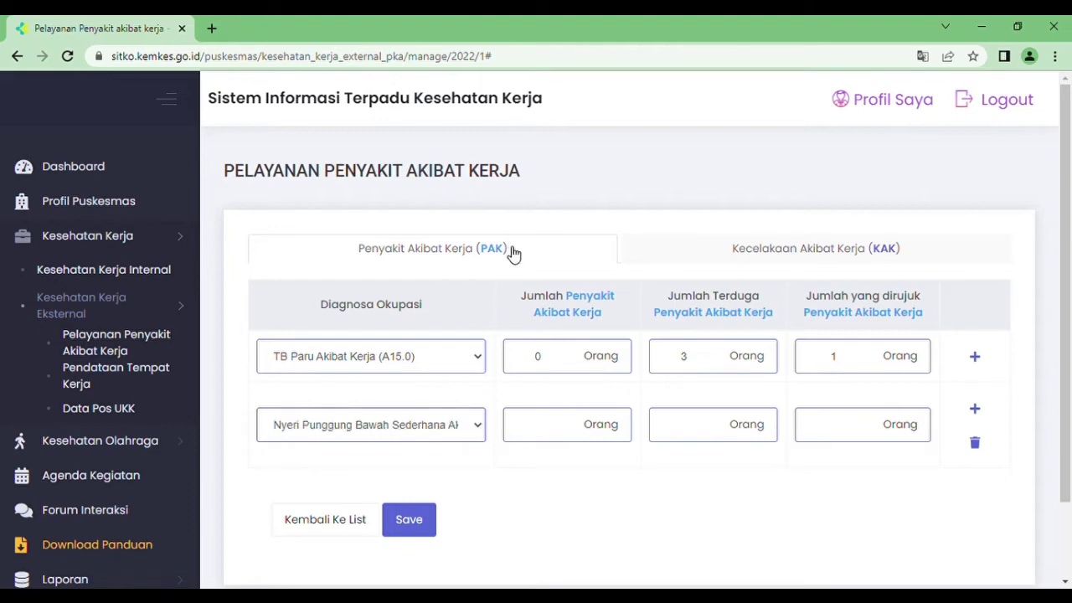
{"action": "left_click", "coordinate": [568, 435]}
{"action": "type", "text": "0"}
{"action": "left_click", "coordinate": [859, 431]}
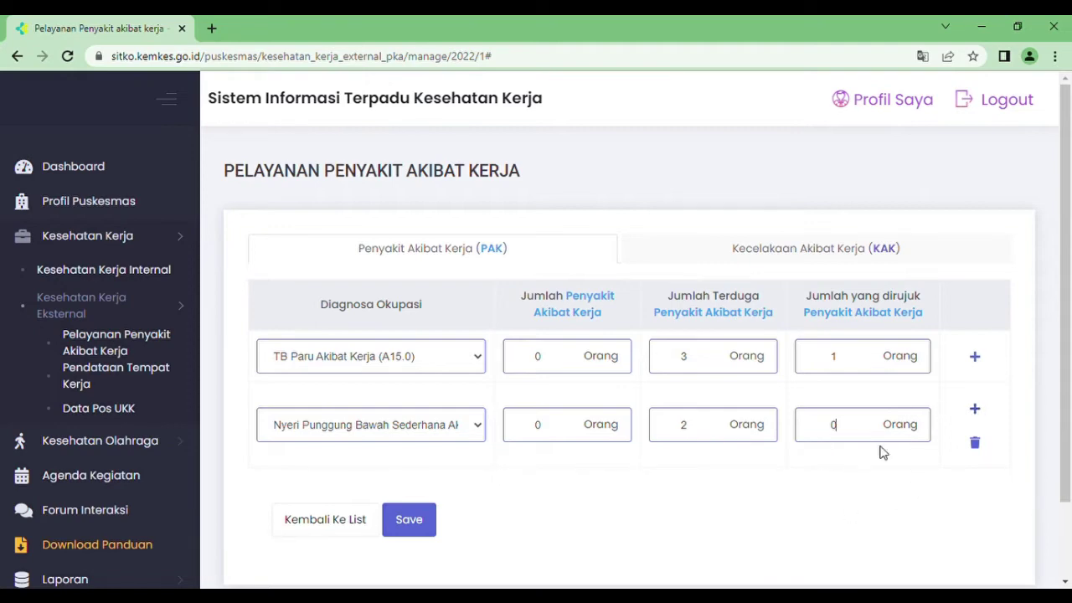
{"action": "left_click", "coordinate": [975, 444]}
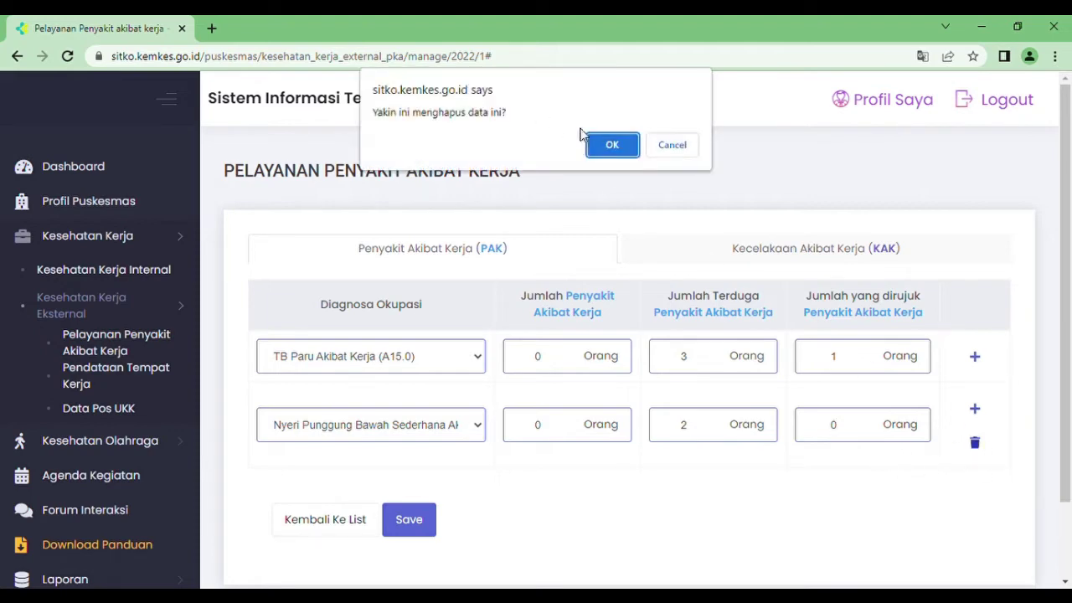
{"action": "left_click", "coordinate": [608, 146]}
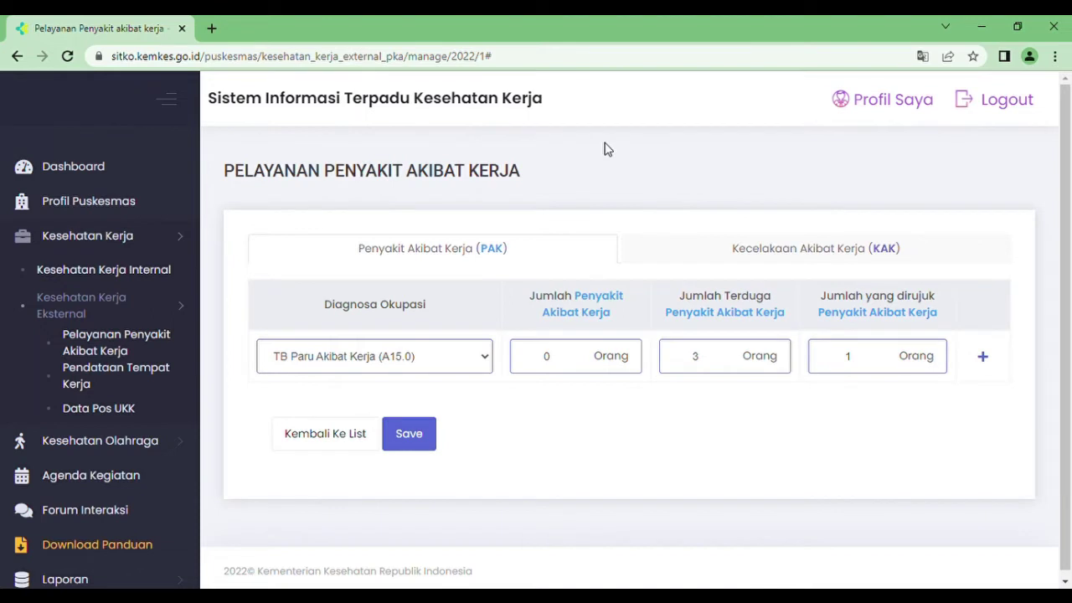
- Review the work accident figures and save the PAK and KAK data with only TB Paru
{"action": "left_click", "coordinate": [664, 255]}
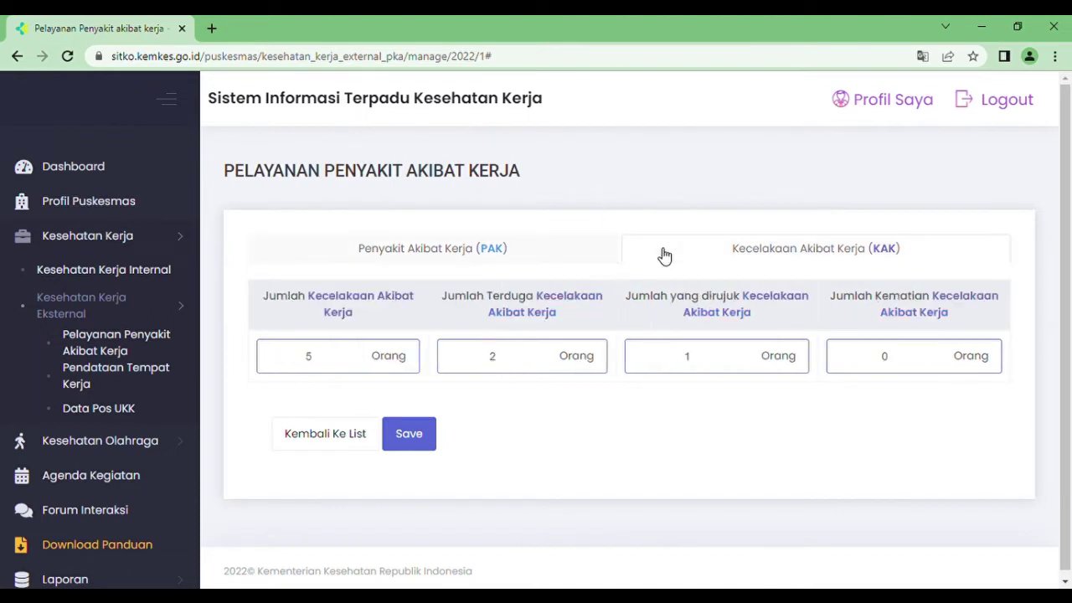
{"action": "left_click", "coordinate": [596, 252]}
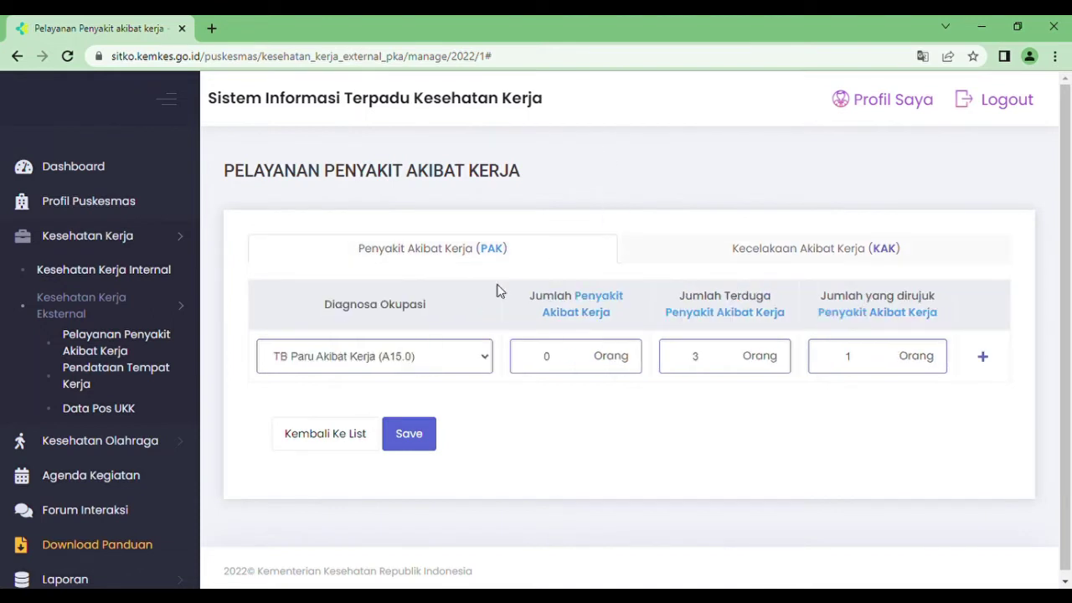
{"action": "left_click", "coordinate": [413, 433]}
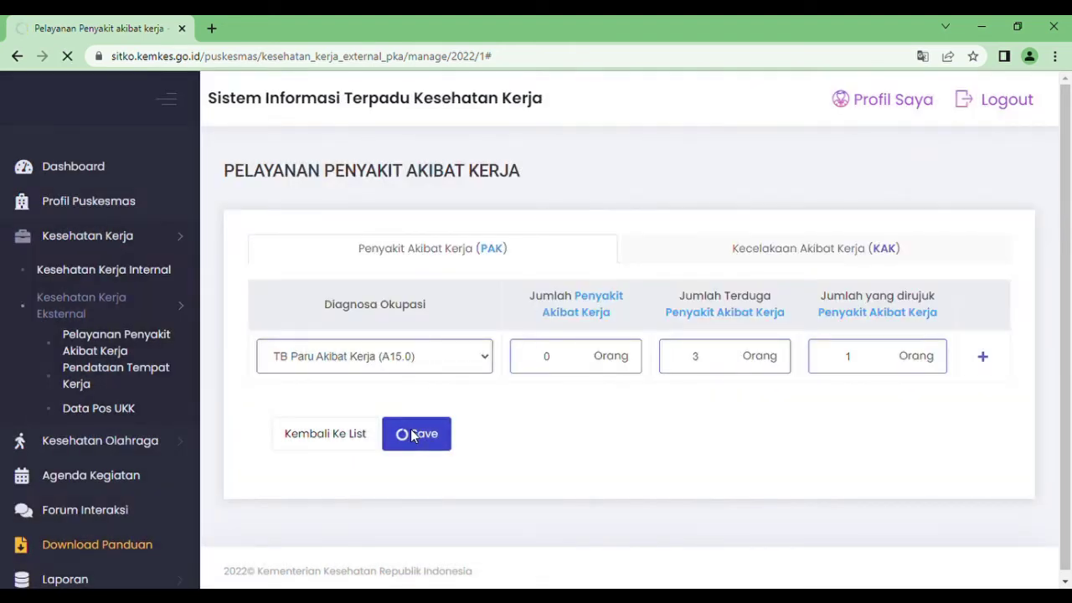
{"action": "left_click", "coordinate": [79, 384]}
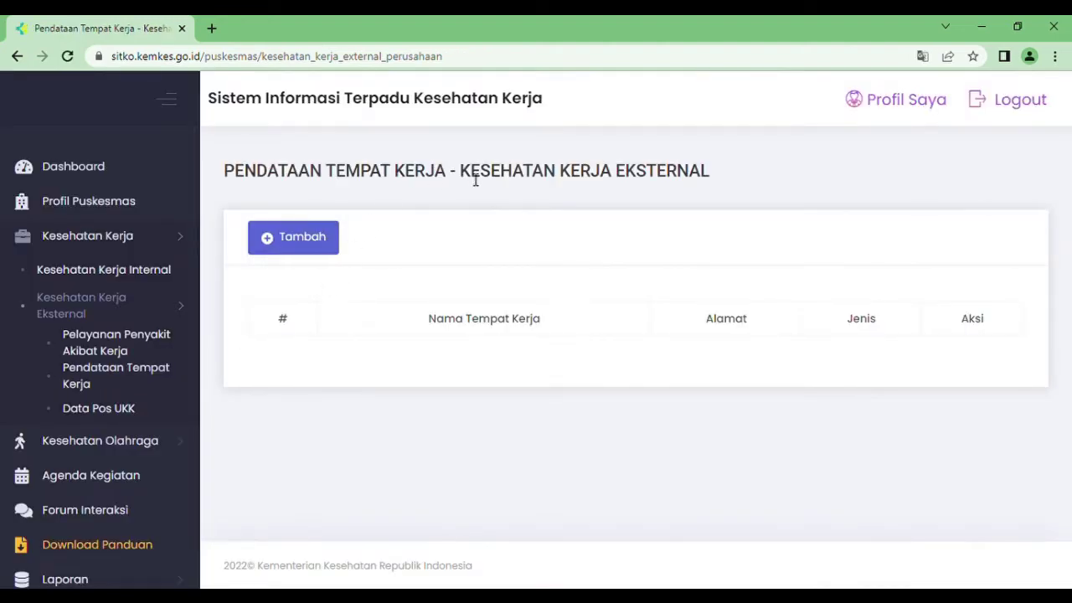
{"action": "left_click", "coordinate": [289, 241]}
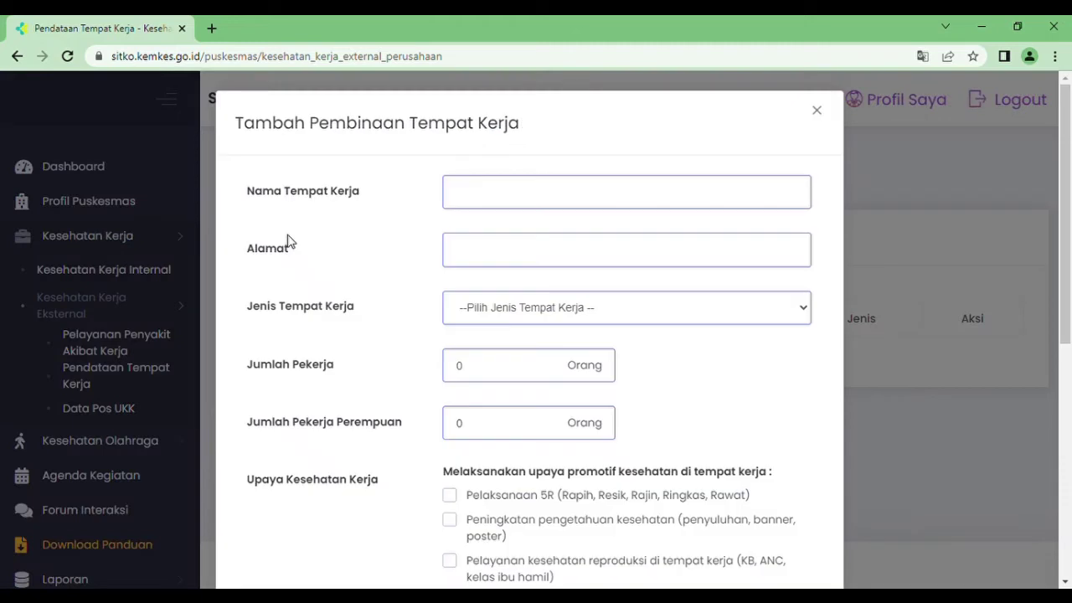
{"action": "left_click", "coordinate": [499, 194]}
{"action": "type", "text": "PT ABC"}
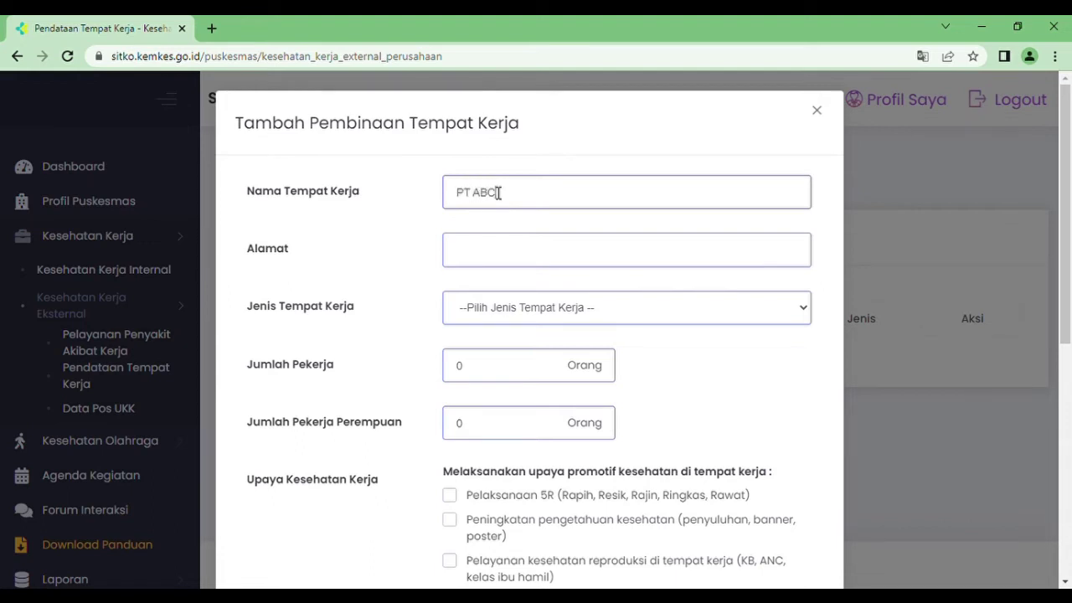
{"action": "left_click", "coordinate": [498, 250]}
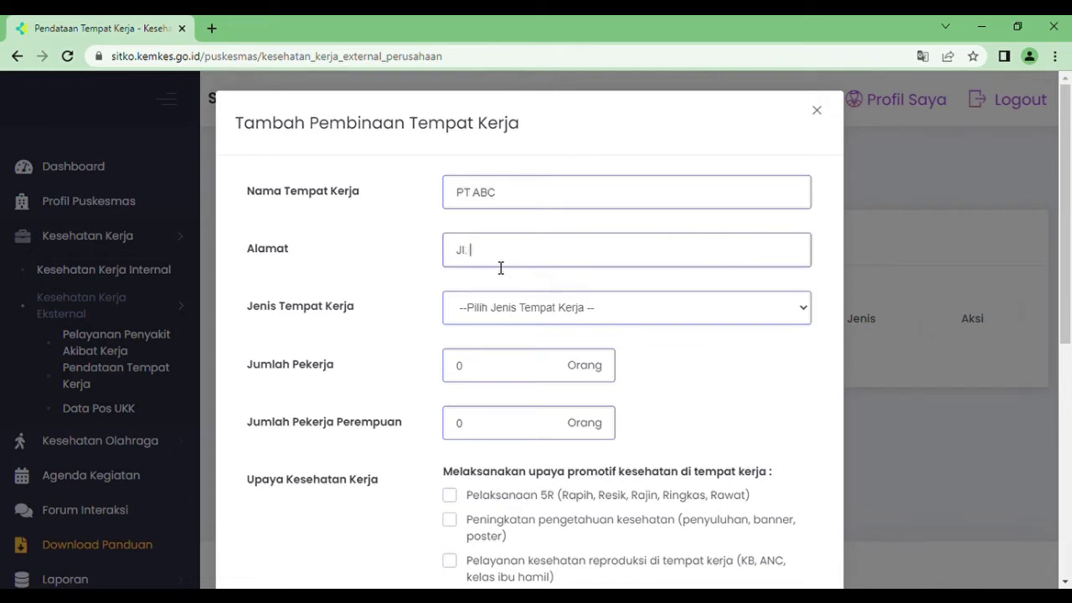
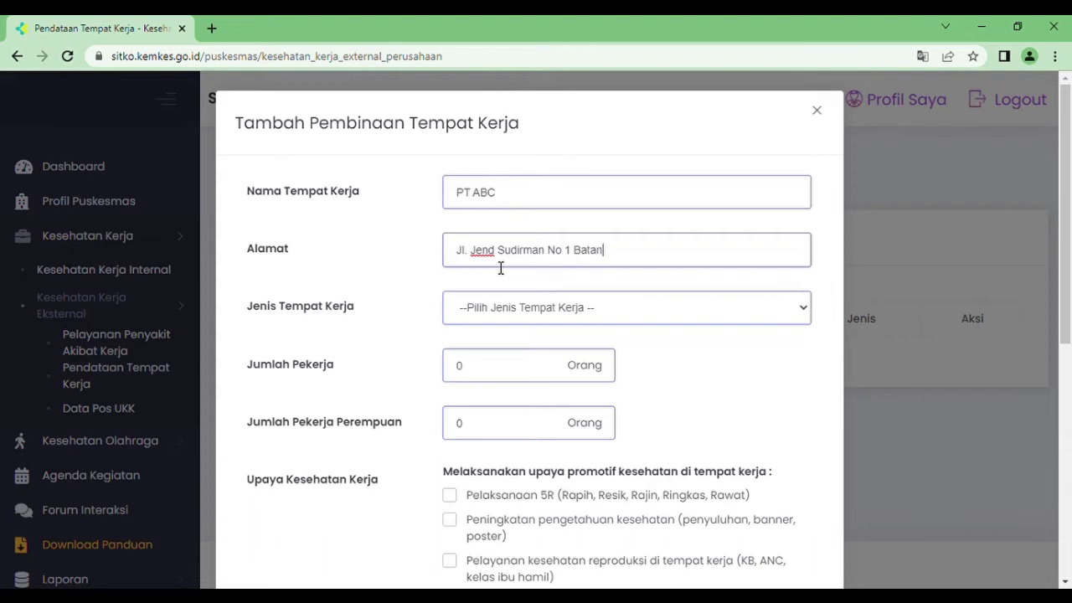
- Set the workplace type to Tekstil with 200 workers, 170 of them female
{"action": "left_click", "coordinate": [513, 309]}
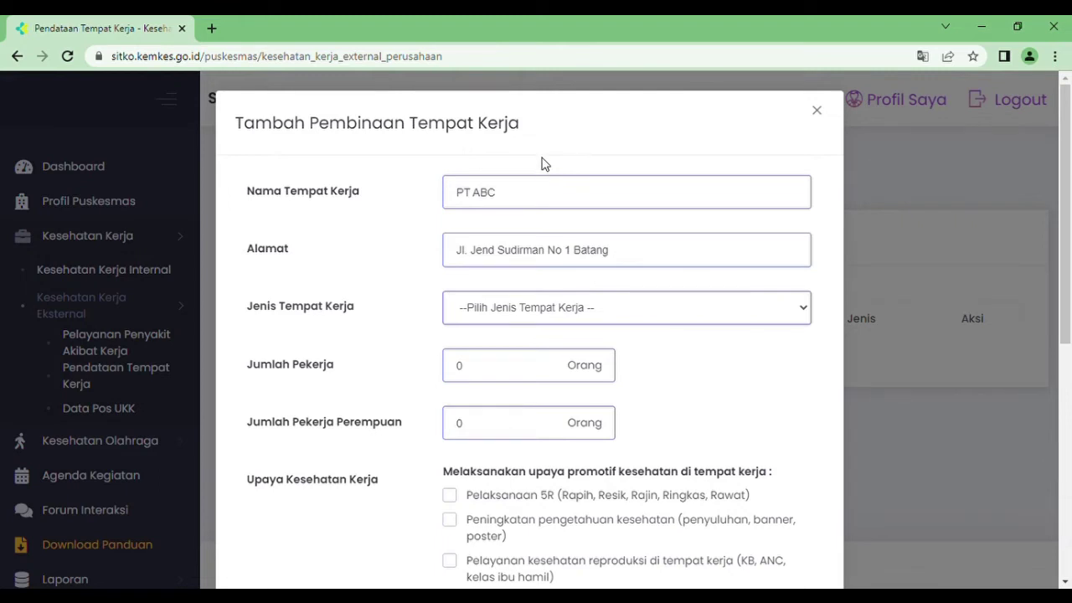
{"action": "left_click", "coordinate": [542, 163]}
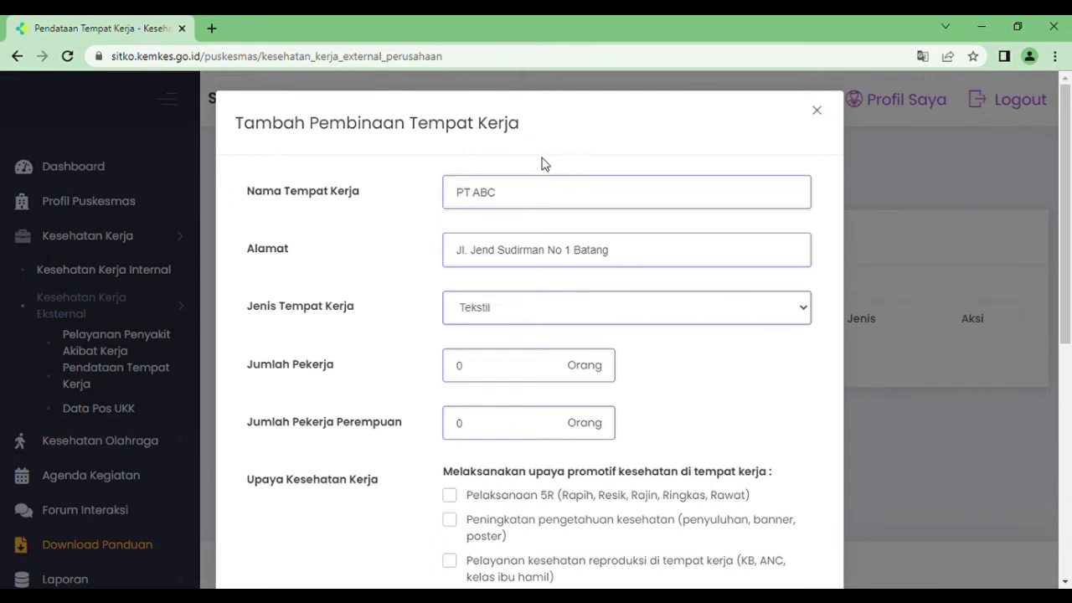
{"action": "left_click", "coordinate": [495, 378]}
{"action": "type", "text": "200"}
{"action": "left_click", "coordinate": [495, 431]}
{"action": "type", "text": "170"}
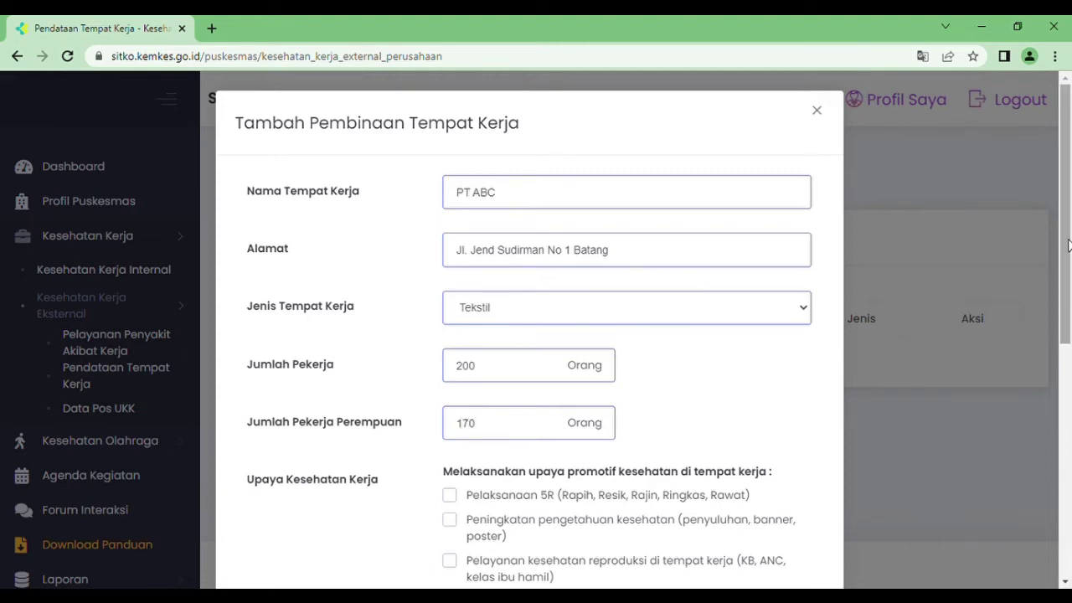
- Mark the K3 management system as implemented and save PT ABC to the workplace list
{"action": "scroll", "coordinate": [1069, 254], "scroll_direction": "down", "scroll_amount": 1}
{"action": "scroll", "coordinate": [1069, 254], "scroll_direction": "down", "scroll_amount": 3}
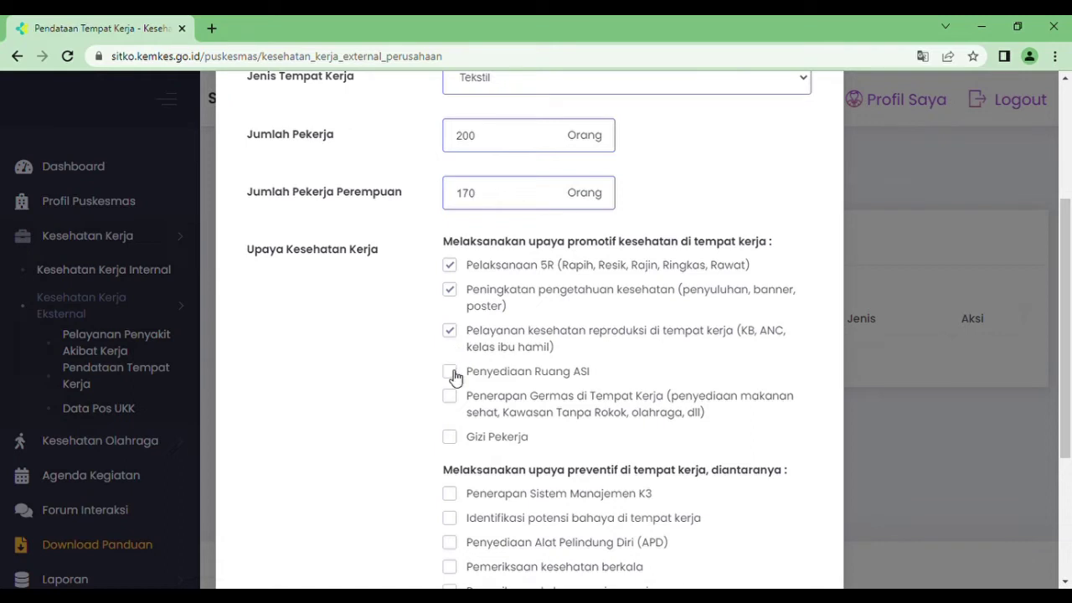
{"action": "left_click_drag", "start_coordinate": [1066, 278], "coordinate": [1067, 350]}
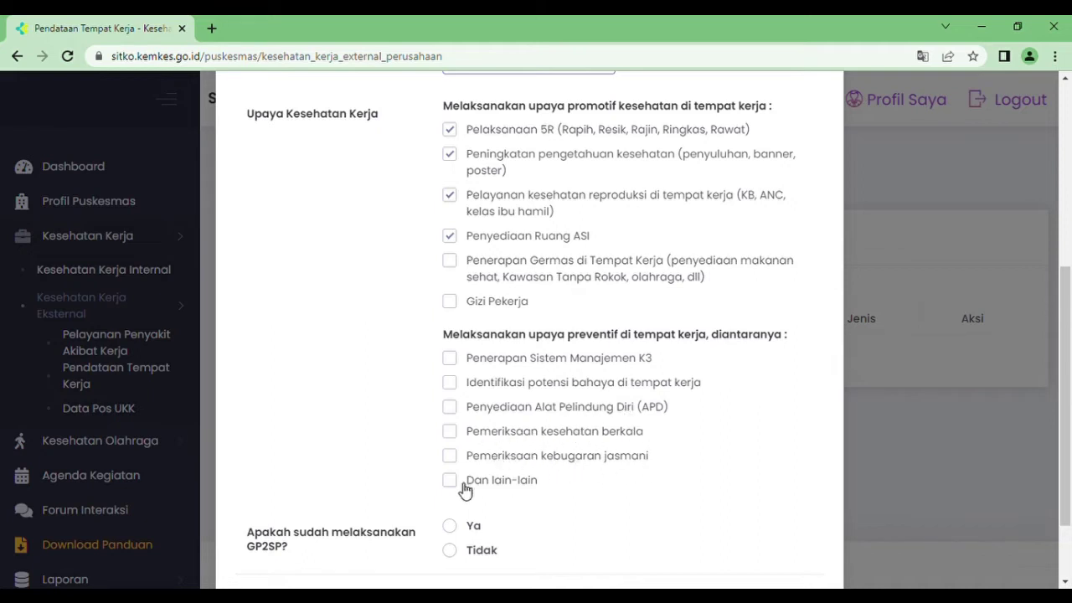
{"action": "left_click", "coordinate": [452, 360]}
{"action": "left_click_drag", "start_coordinate": [1068, 298], "coordinate": [1066, 347]}
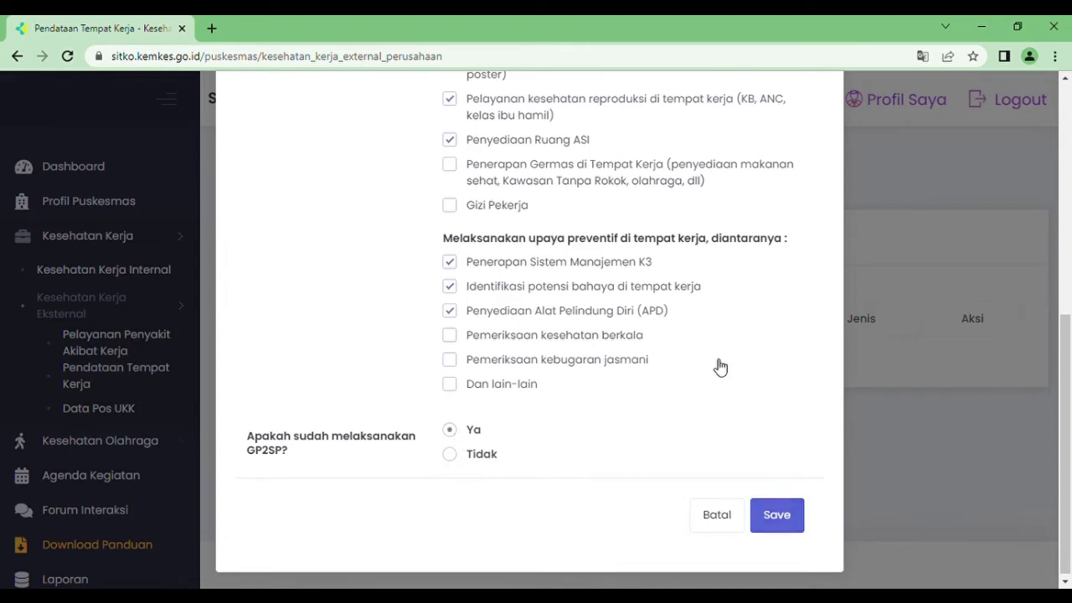
{"action": "left_click", "coordinate": [780, 518]}
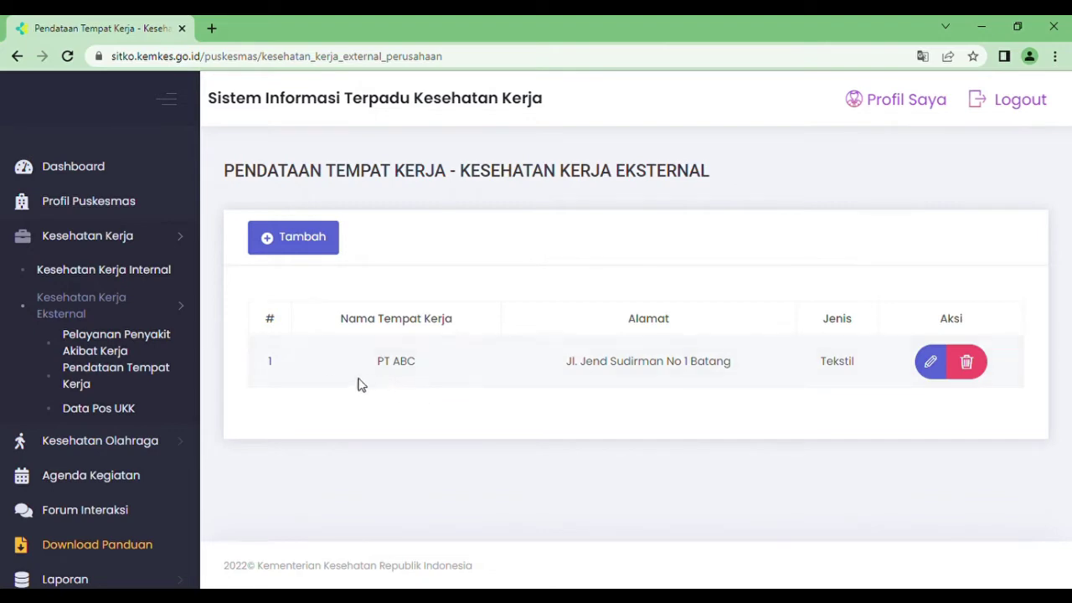
{"action": "left_click", "coordinate": [91, 408]}
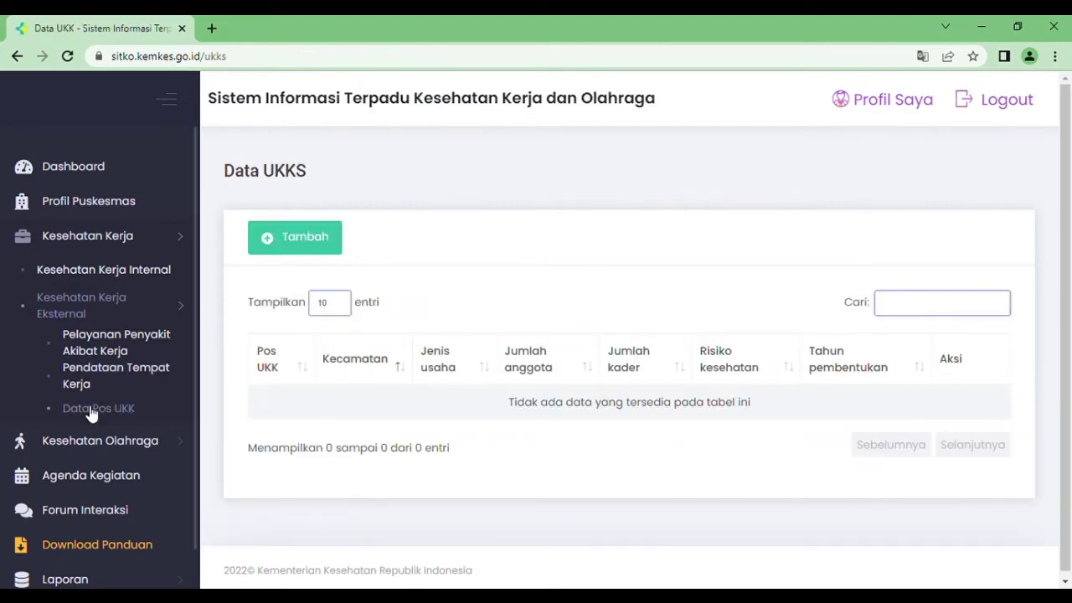
- Start a new Pos UKK Bahagia in Batang district at address Jl. Bahagia N
{"action": "left_click", "coordinate": [295, 241]}
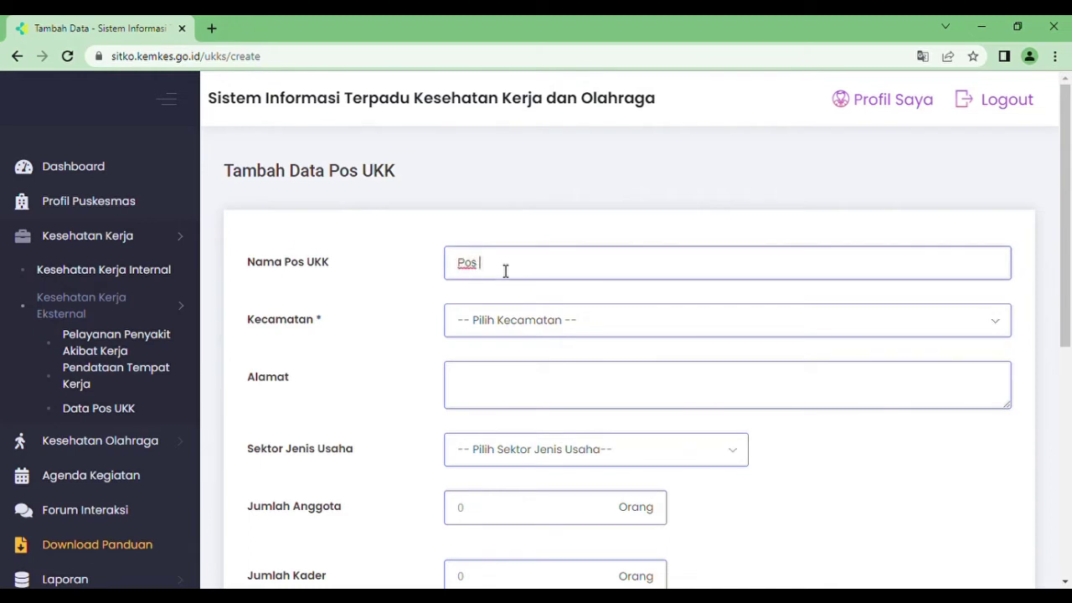
{"action": "type", "text": "ahagia"}
{"action": "left_click", "coordinate": [513, 332]}
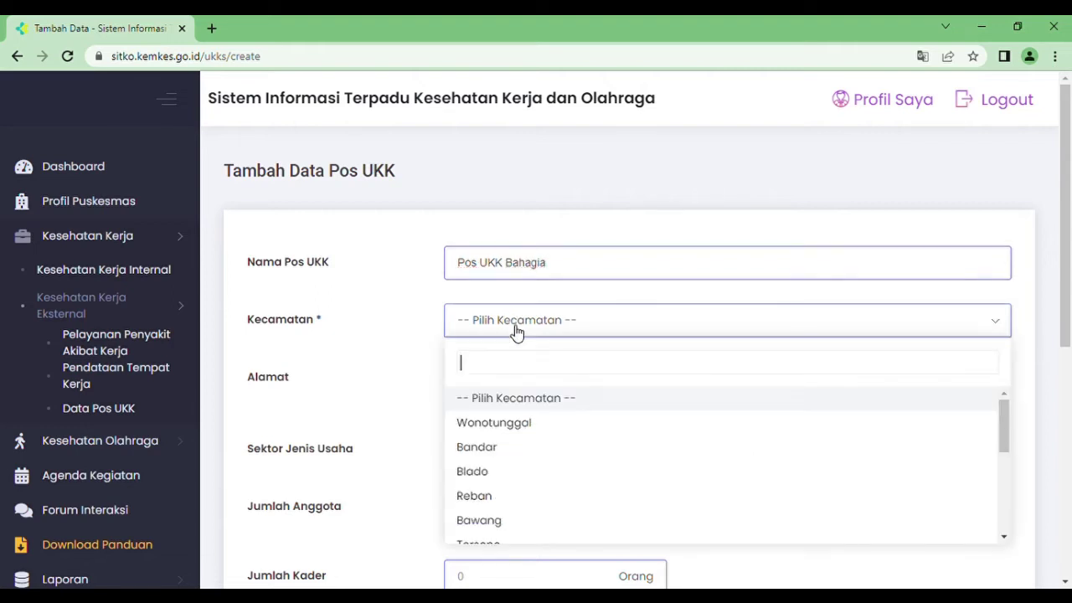
{"action": "type", "text": "bat"}
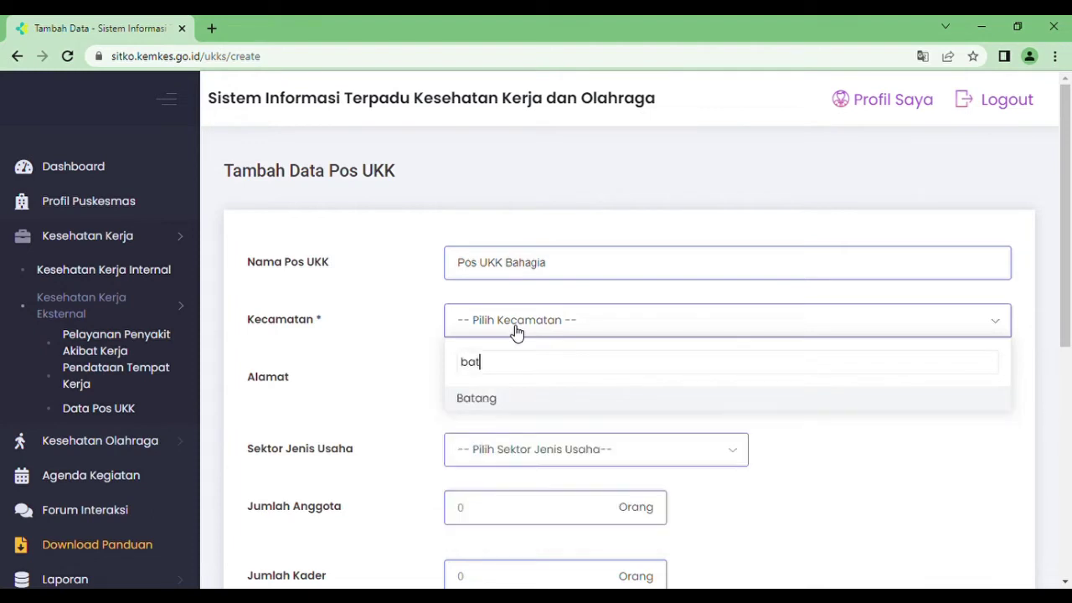
{"action": "left_click", "coordinate": [484, 409]}
{"action": "left_click", "coordinate": [495, 395]}
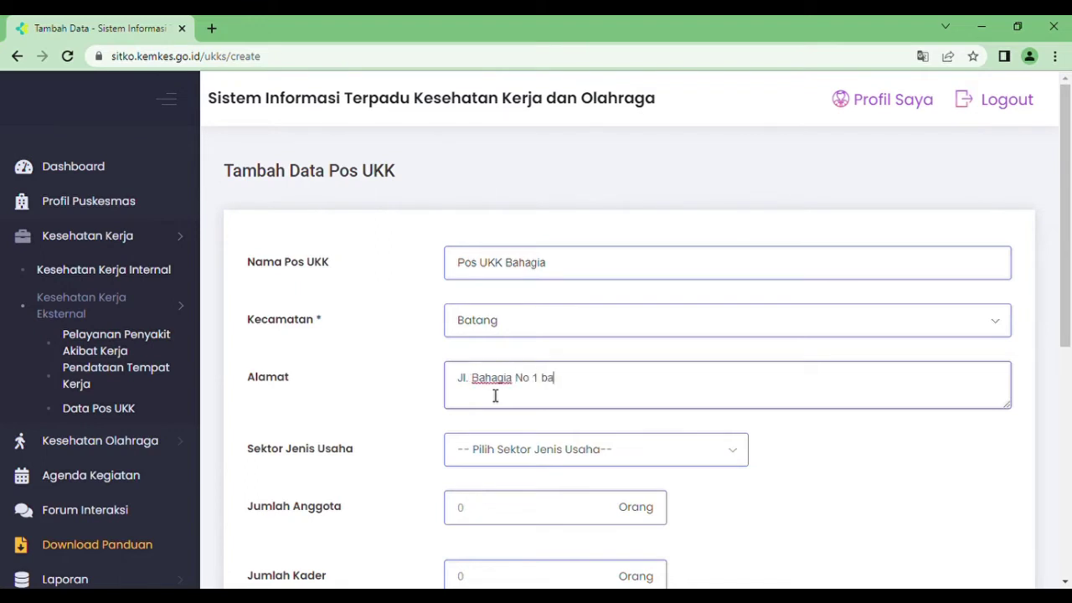
- Set the business sector to Nelayan with 30 members and 3 cadres
{"action": "left_click", "coordinate": [534, 450]}
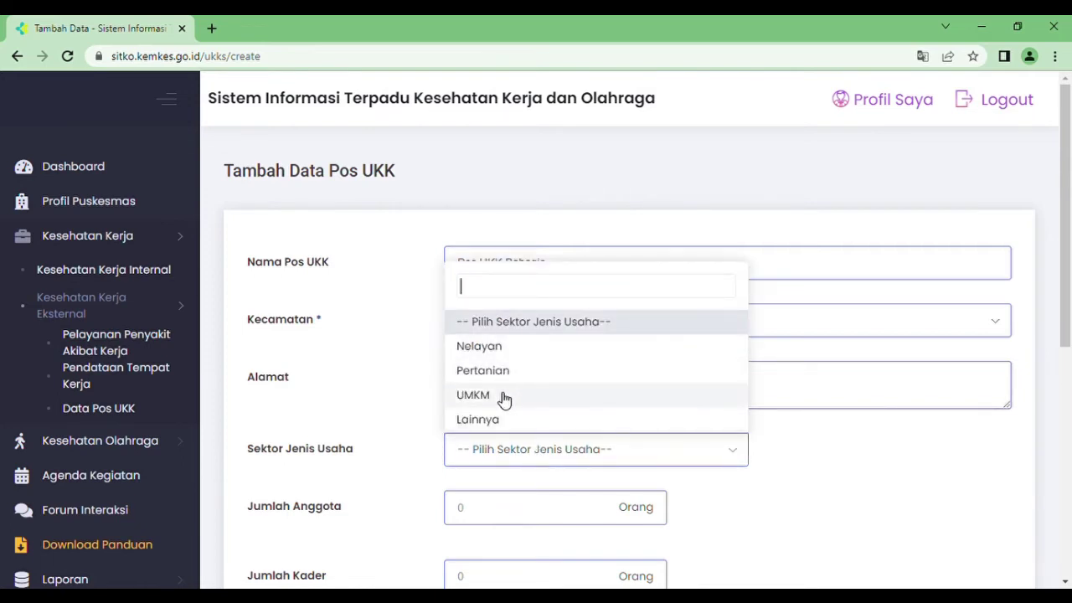
{"action": "left_click", "coordinate": [494, 353]}
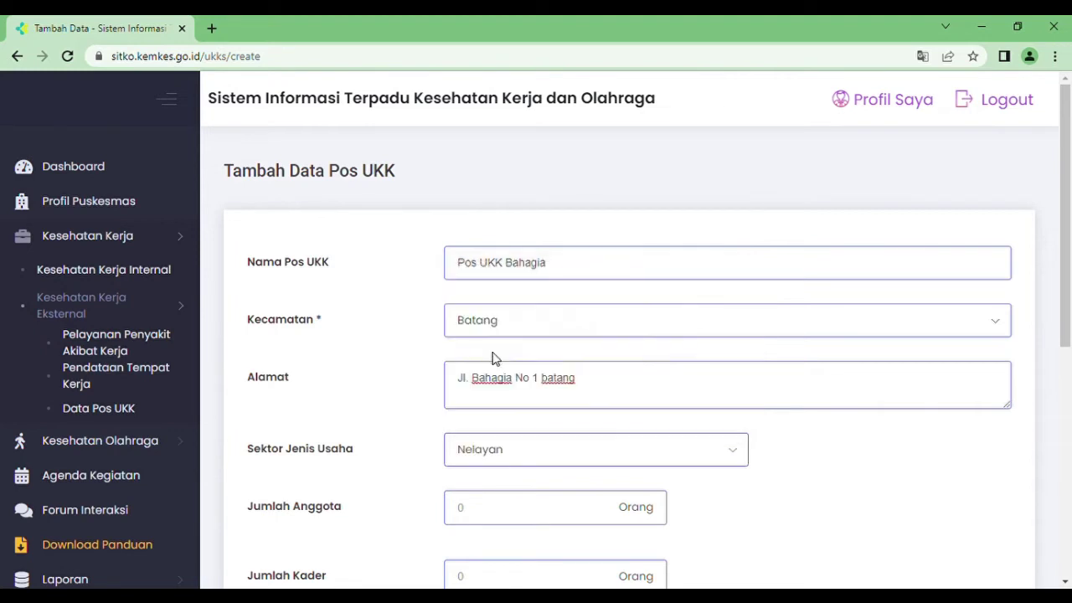
{"action": "left_click", "coordinate": [505, 514]}
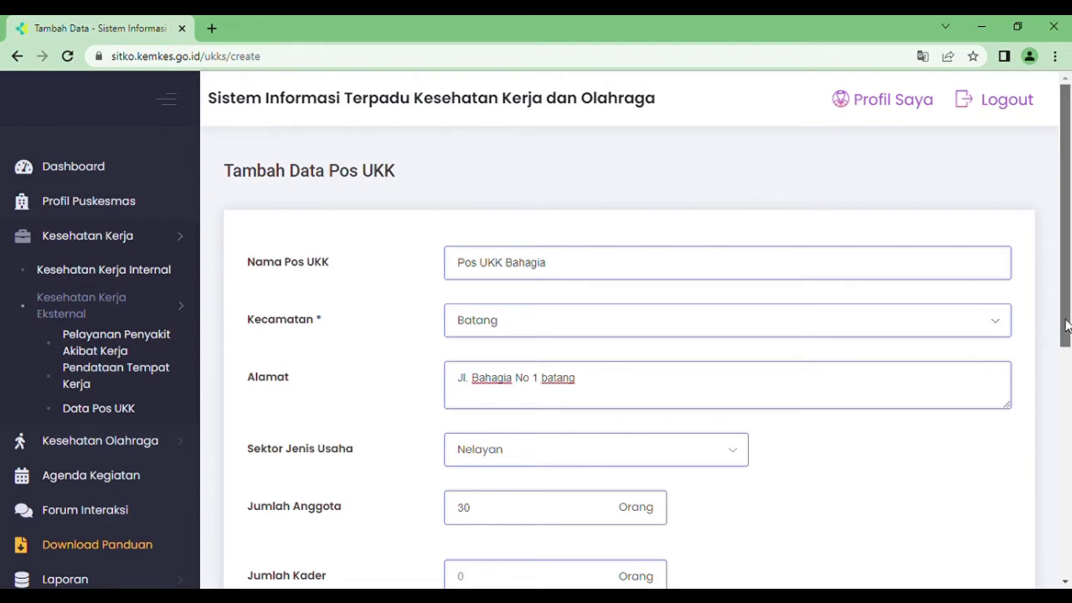
{"action": "scroll", "coordinate": [1067, 325], "scroll_direction": "down", "scroll_amount": 3}
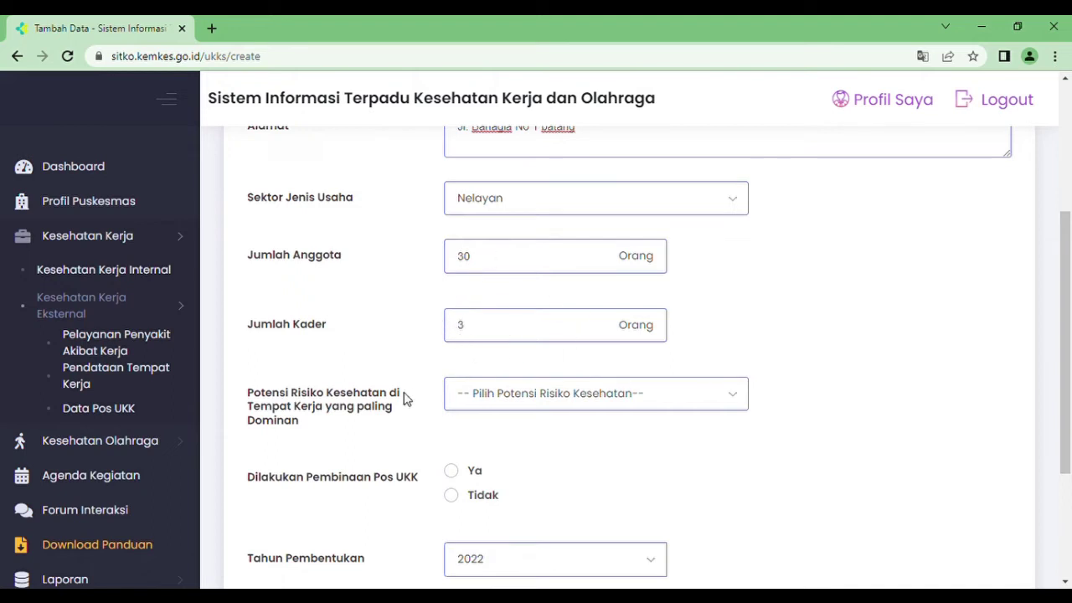
- Choose Fisika as dominant health risk, mark coaching Ya, and set formation year 2020
{"action": "left_click", "coordinate": [517, 396]}
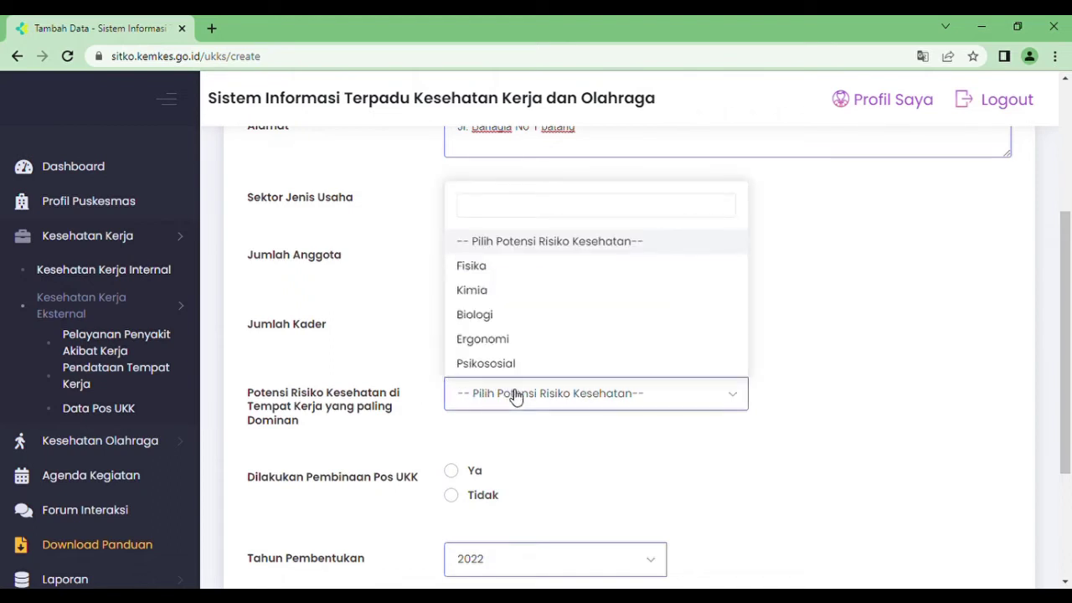
{"action": "left_click", "coordinate": [504, 266]}
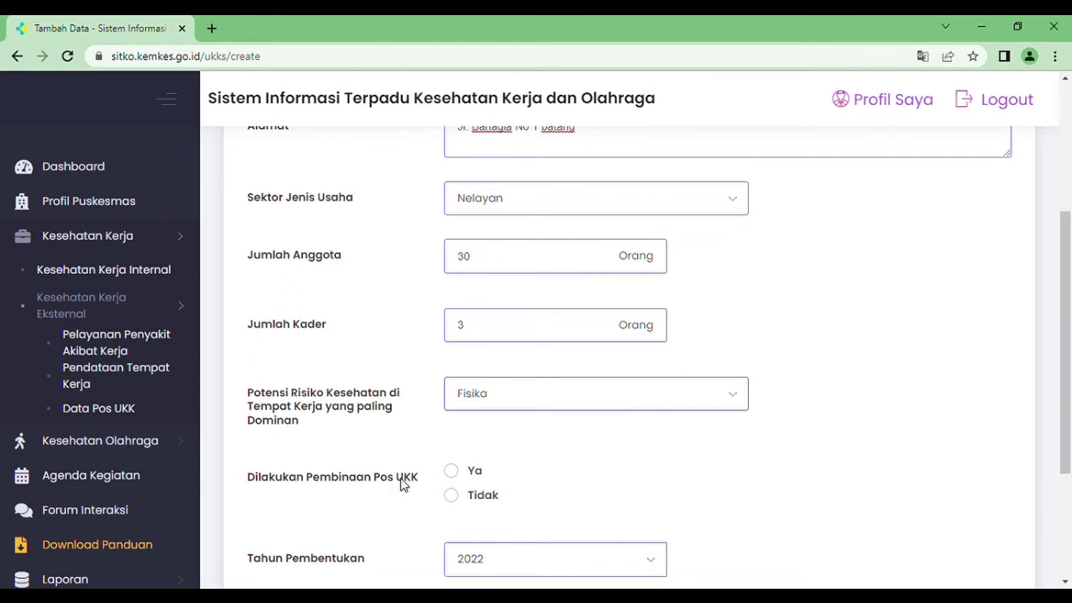
{"action": "left_click", "coordinate": [452, 472]}
{"action": "left_click_drag", "start_coordinate": [1071, 277], "coordinate": [1062, 371]}
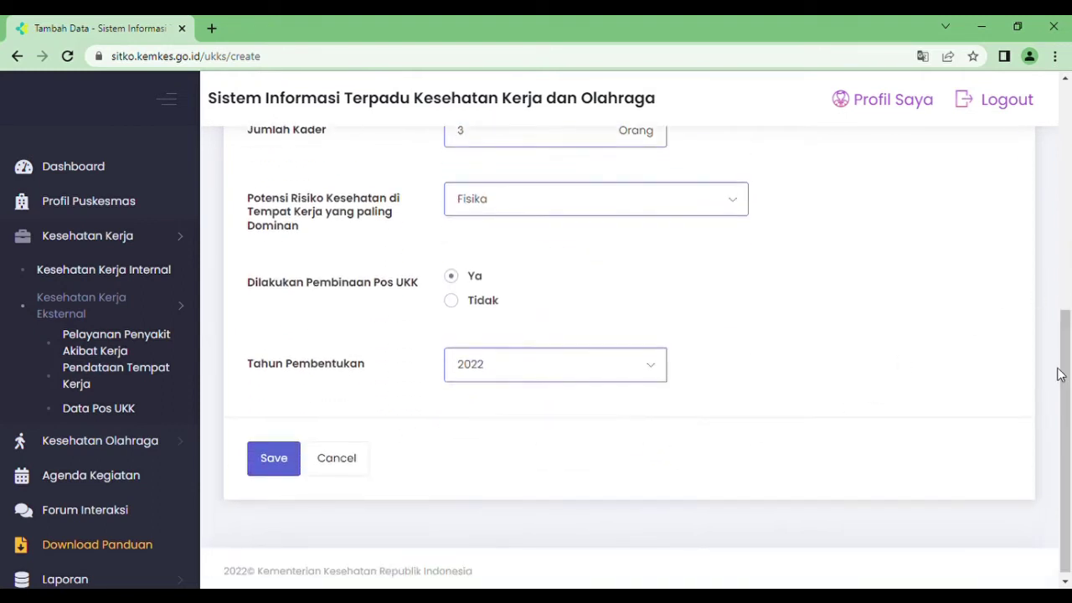
{"action": "left_click", "coordinate": [490, 379]}
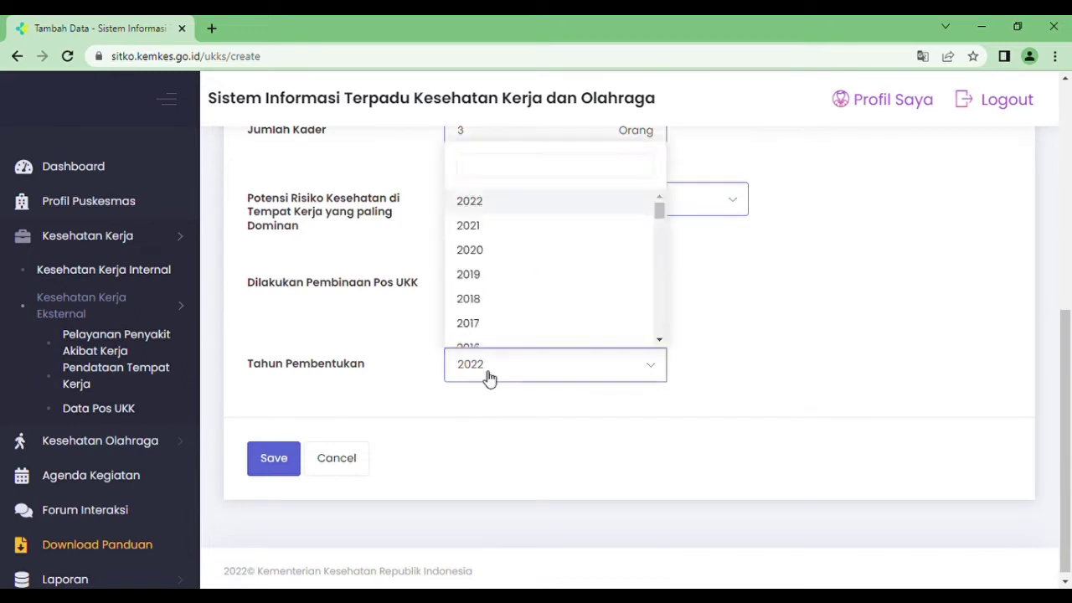
{"action": "left_click", "coordinate": [504, 252]}
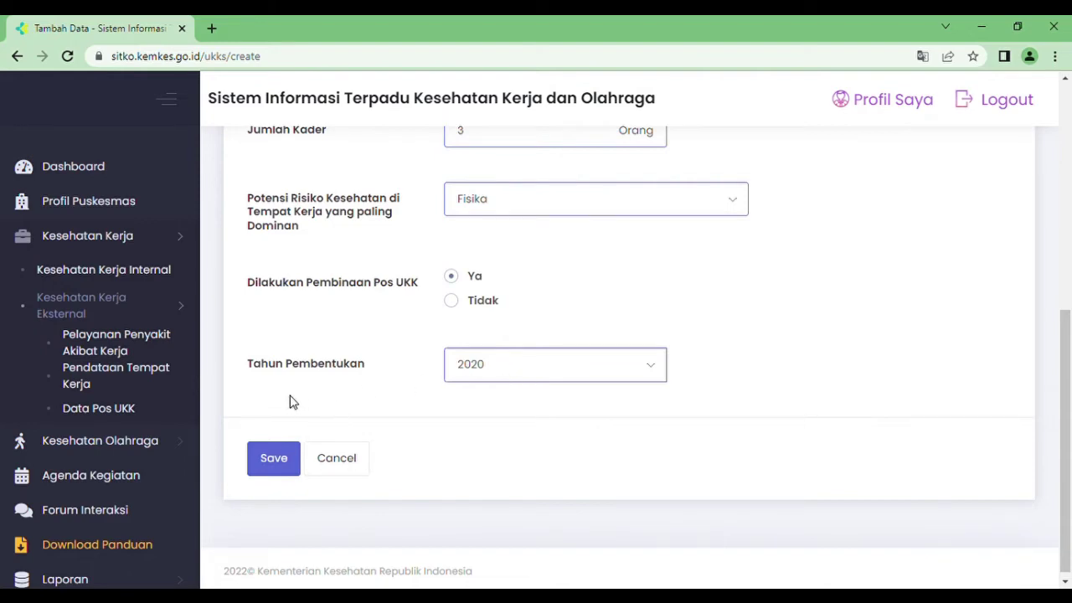
- Save the Pos UKK Bahagia record, then go to Kesehatan Olahraga Internal via the sidebar
{"action": "left_click", "coordinate": [269, 457]}
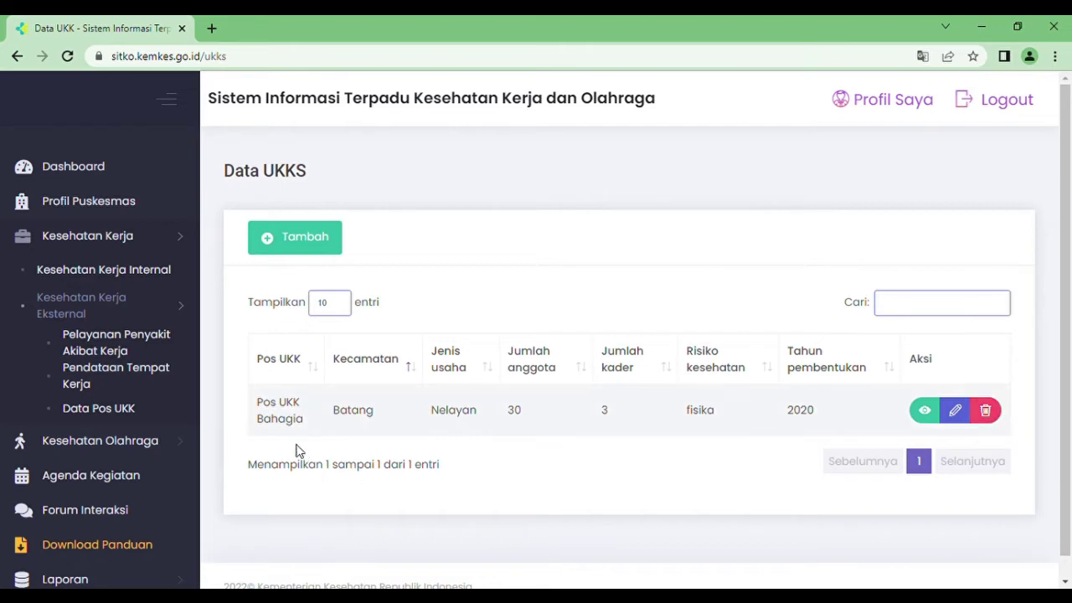
{"action": "left_click", "coordinate": [107, 444]}
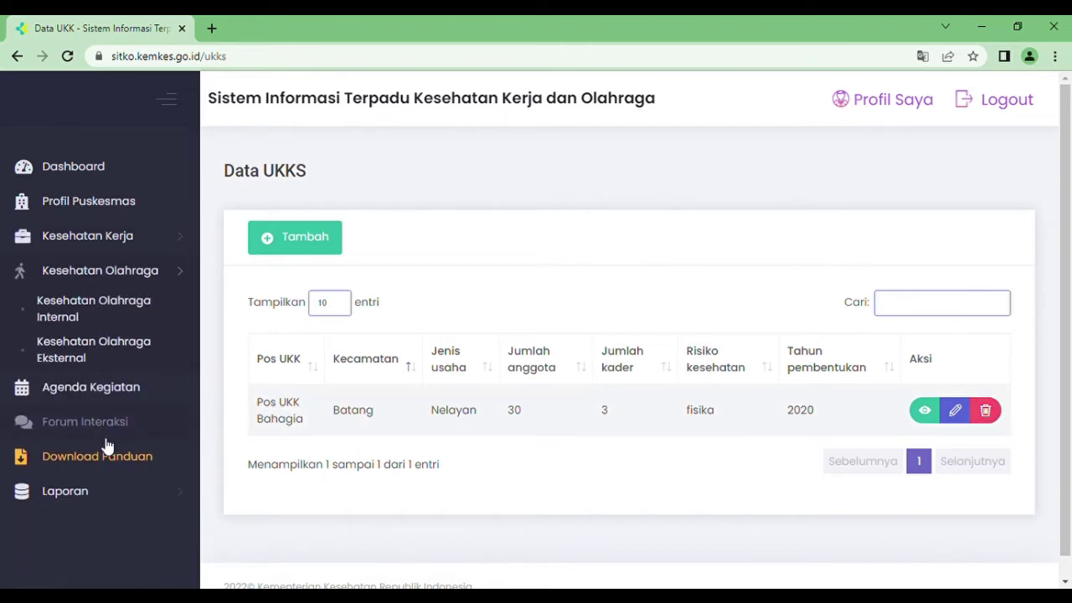
{"action": "left_click", "coordinate": [89, 315]}
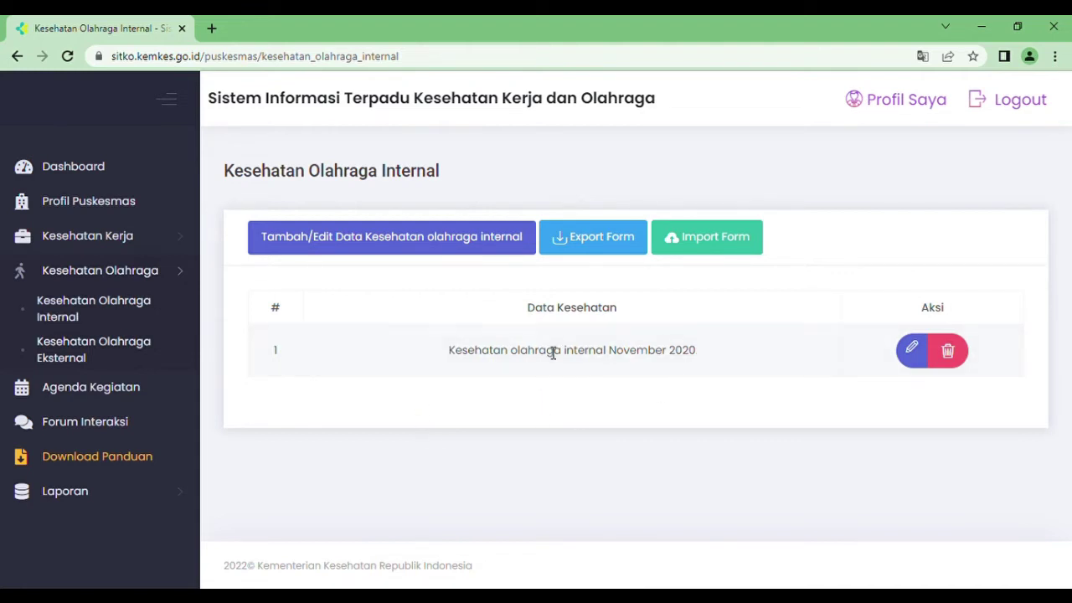
- Choose Januari 2022 as the period and continue to the internal sports-health form
{"action": "left_click", "coordinate": [308, 241]}
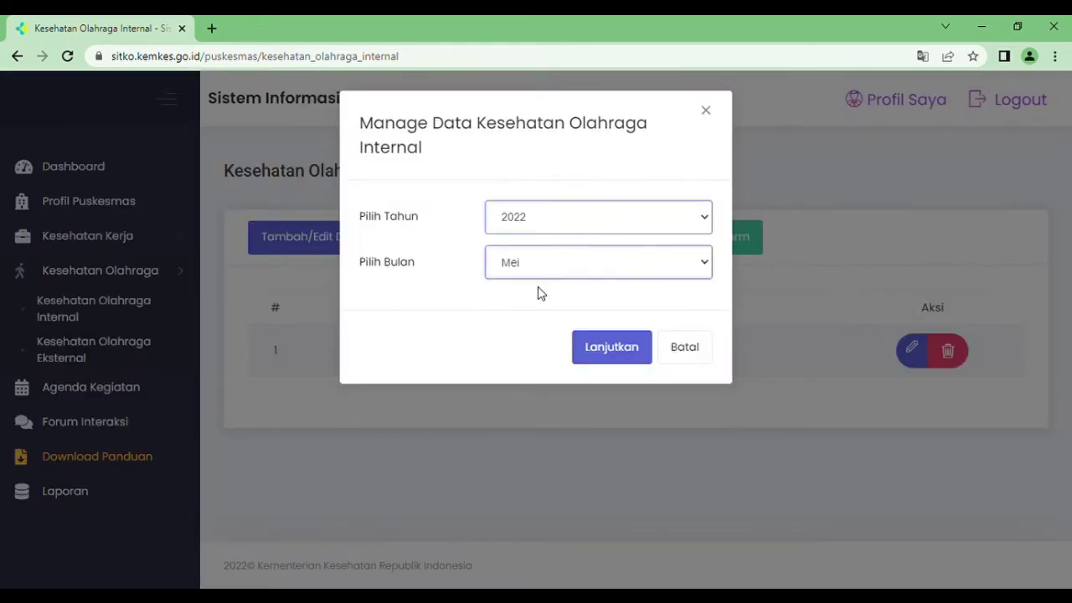
{"action": "left_click", "coordinate": [614, 352]}
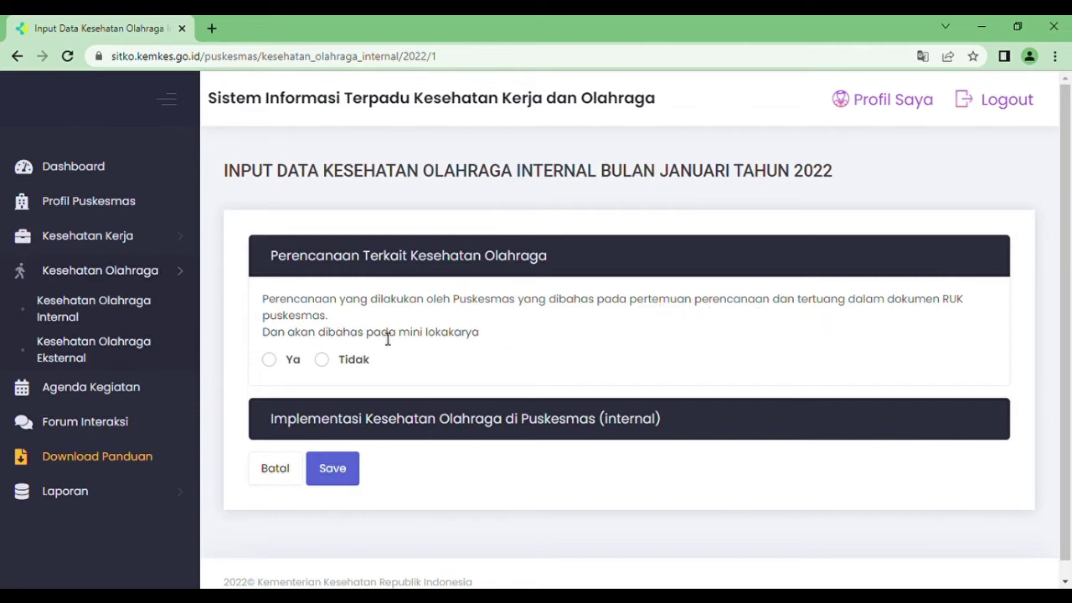
- Answer Ya for planning and set stretching to Sehari Sekali for 7 of 20 staff
{"action": "left_click", "coordinate": [271, 360]}
{"action": "left_click", "coordinate": [589, 432]}
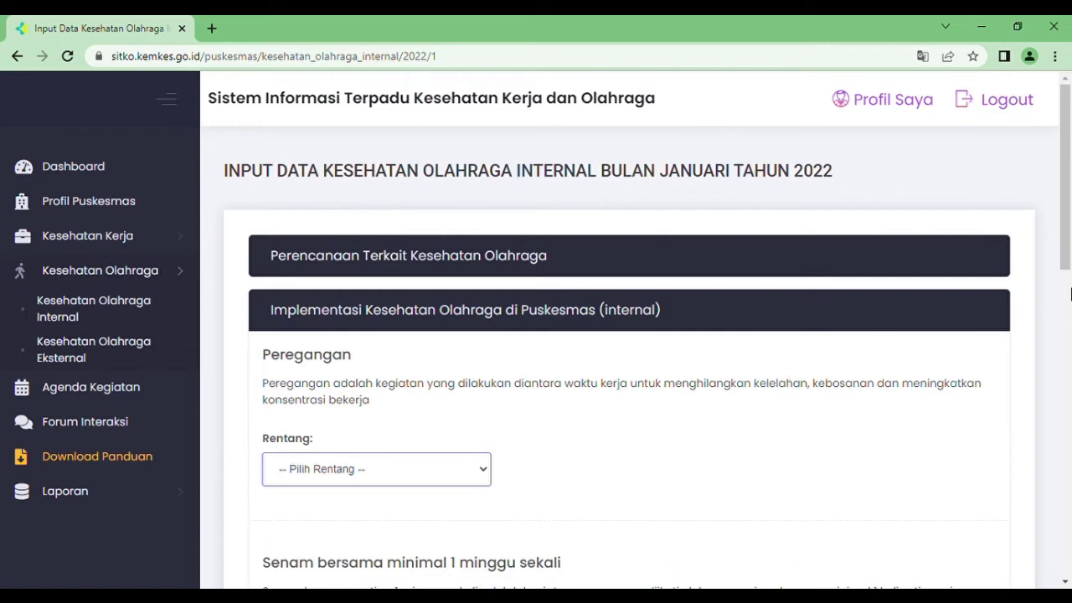
{"action": "left_click_drag", "start_coordinate": [1063, 266], "coordinate": [1064, 303]}
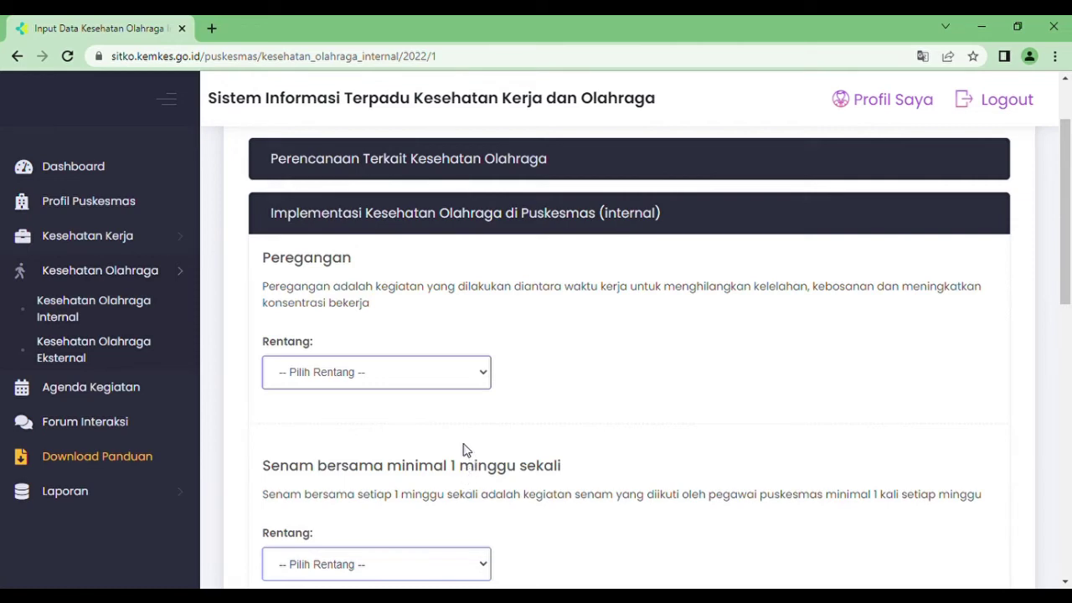
{"action": "left_click", "coordinate": [466, 431]}
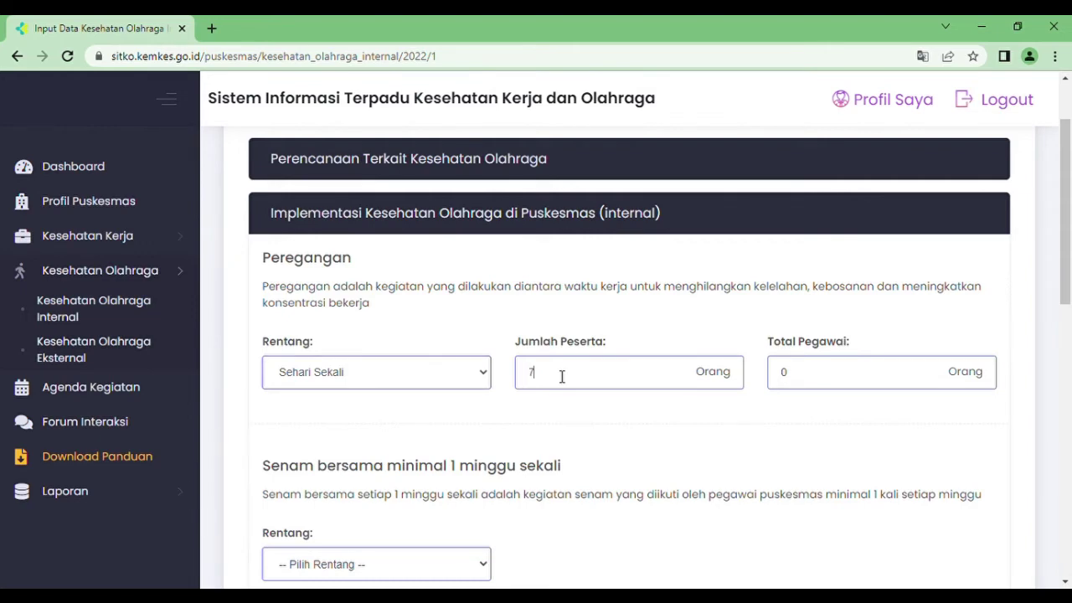
{"action": "left_click", "coordinate": [800, 373]}
- Set group exercise to Seminggu Sekali with 10 participants
{"action": "left_click_drag", "start_coordinate": [1068, 235], "coordinate": [1068, 281]}
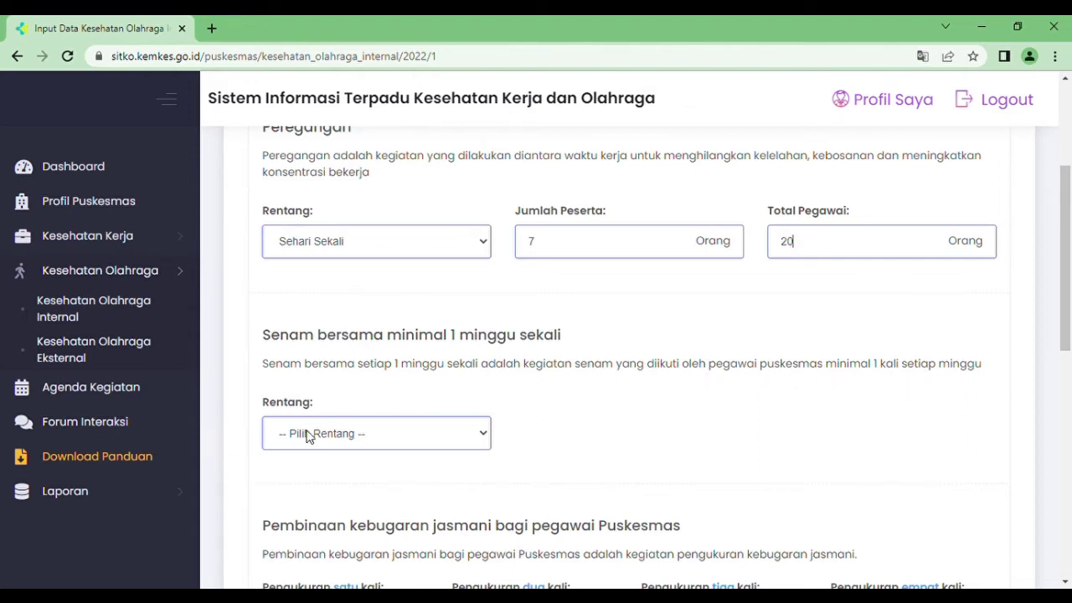
{"action": "left_click", "coordinate": [354, 482]}
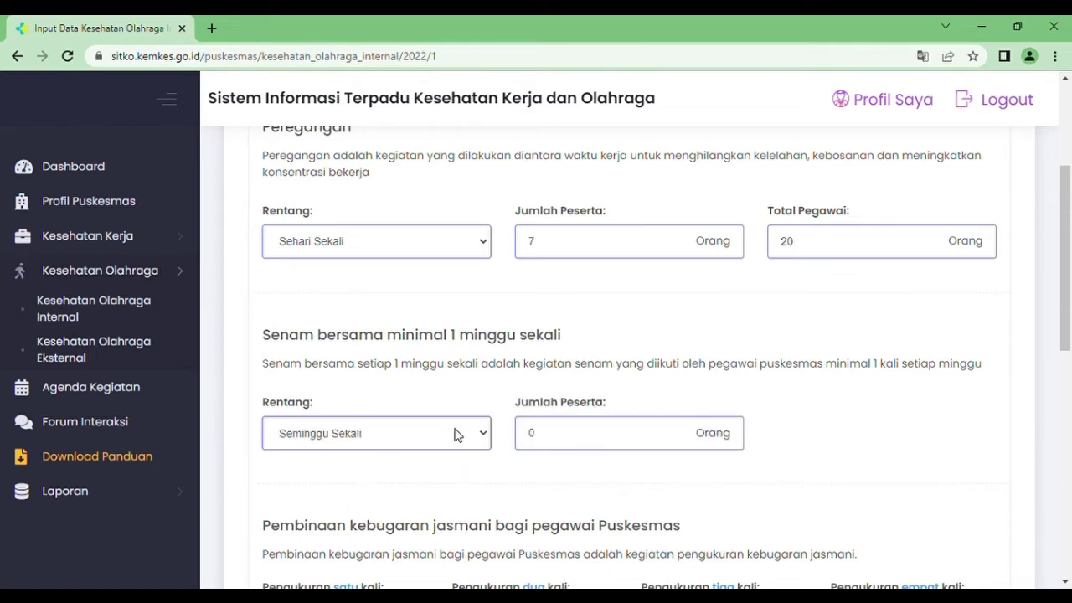
{"action": "left_click", "coordinate": [571, 444]}
{"action": "type", "text": "10"}
{"action": "left_click_drag", "start_coordinate": [1068, 248], "coordinate": [1066, 352]}
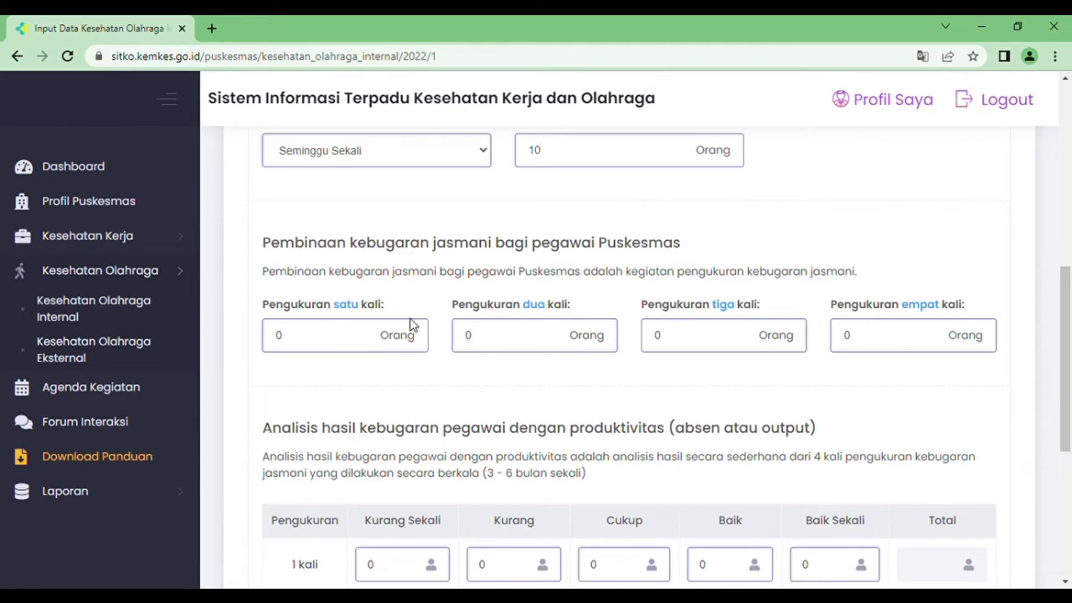
- Enter 3 staff measured once and 15 staff measured twice
{"action": "left_click", "coordinate": [341, 345]}
{"action": "type", "text": "3"}
{"action": "left_click", "coordinate": [498, 344]}
{"action": "key", "text": "BackSpace"}
{"action": "type", "text": "15"}
- Fill analysis row 1 with Kurang 1 and Cukup 2
{"action": "scroll", "coordinate": [1068, 312], "scroll_direction": "down", "scroll_amount": 2}
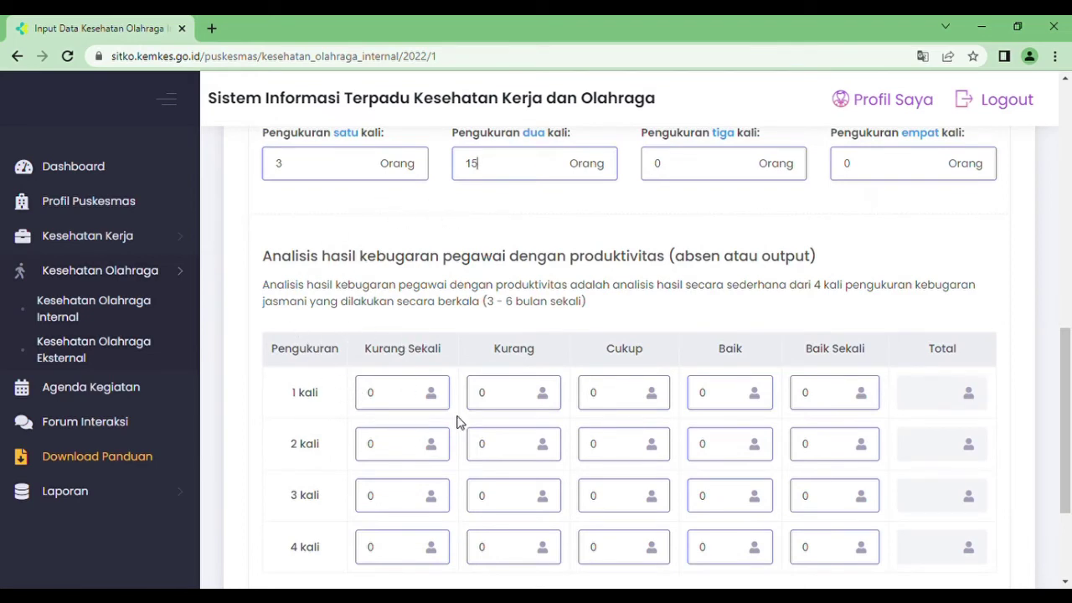
{"action": "left_click", "coordinate": [514, 405]}
{"action": "key", "text": "BackSpace"}
{"action": "type", "text": "1"}
{"action": "left_click", "coordinate": [625, 407]}
{"action": "type", "text": "2"}
- Fill analysis row 2 with Kurang 2, Cukup 9, Baik 4, and save the data
{"action": "left_click", "coordinate": [530, 444]}
{"action": "key", "text": "BackSpace"}
{"action": "type", "text": "2"}
{"action": "left_click", "coordinate": [628, 454]}
{"action": "key", "text": "BackSpace"}
{"action": "type", "text": "9"}
{"action": "left_click", "coordinate": [722, 449]}
{"action": "key", "text": "BackSpace"}
{"action": "type", "text": "4"}
{"action": "left_click", "coordinate": [628, 500]}
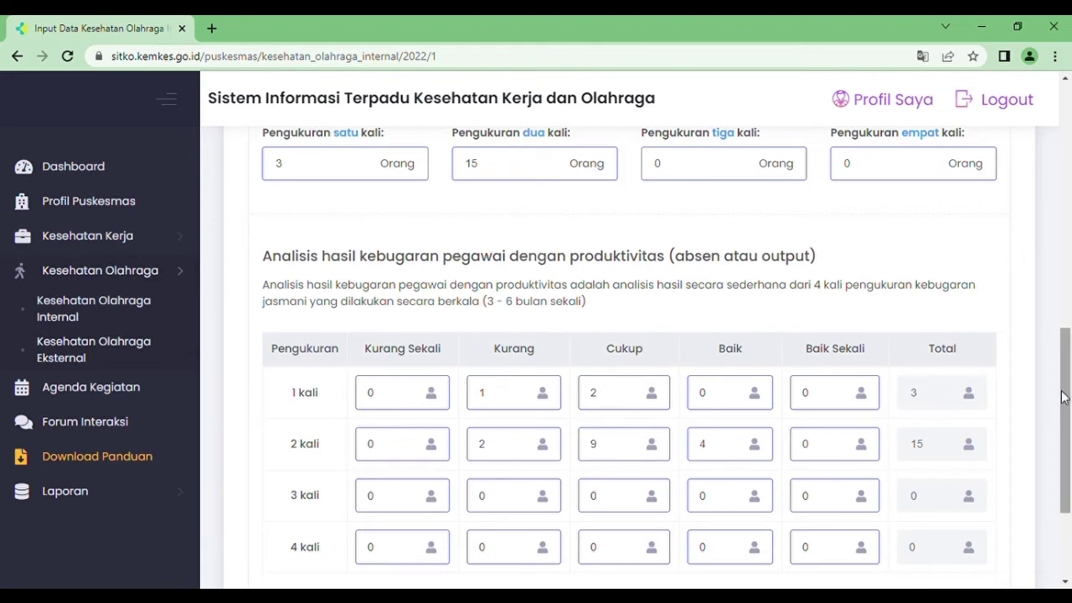
{"action": "left_click_drag", "start_coordinate": [1069, 379], "coordinate": [1069, 458]}
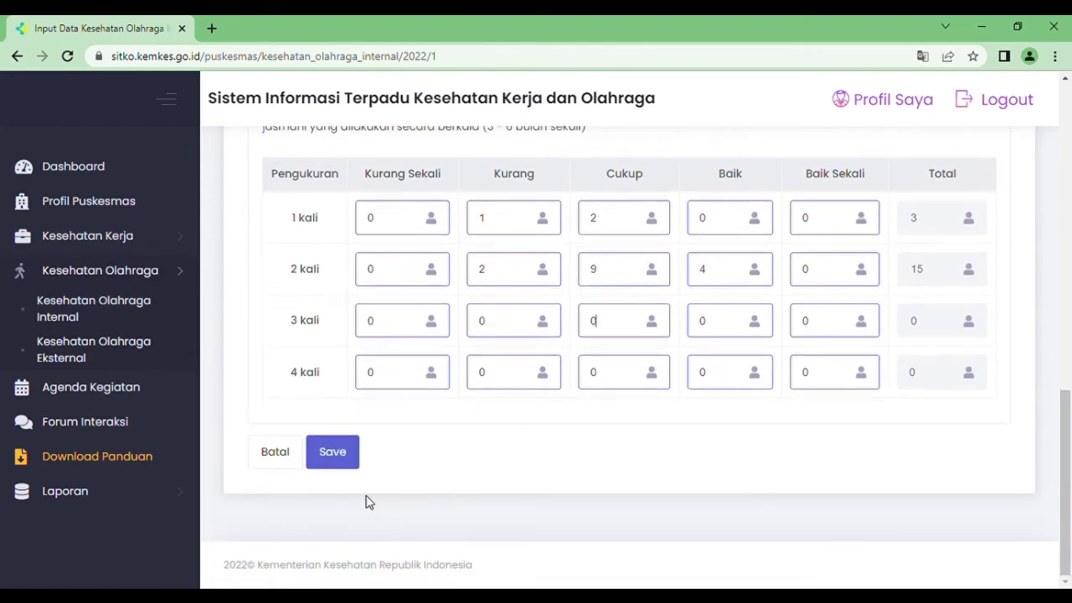
{"action": "left_click", "coordinate": [336, 457]}
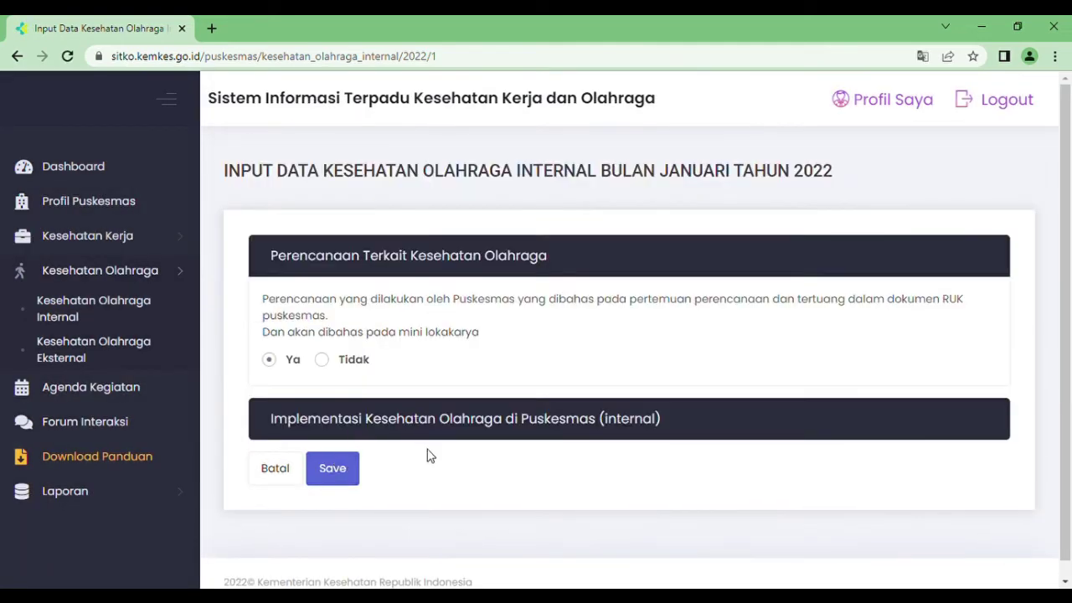
- Check the saved Implementasi values, then return to the Kesehatan Olahraga Internal list
{"action": "left_click", "coordinate": [710, 427]}
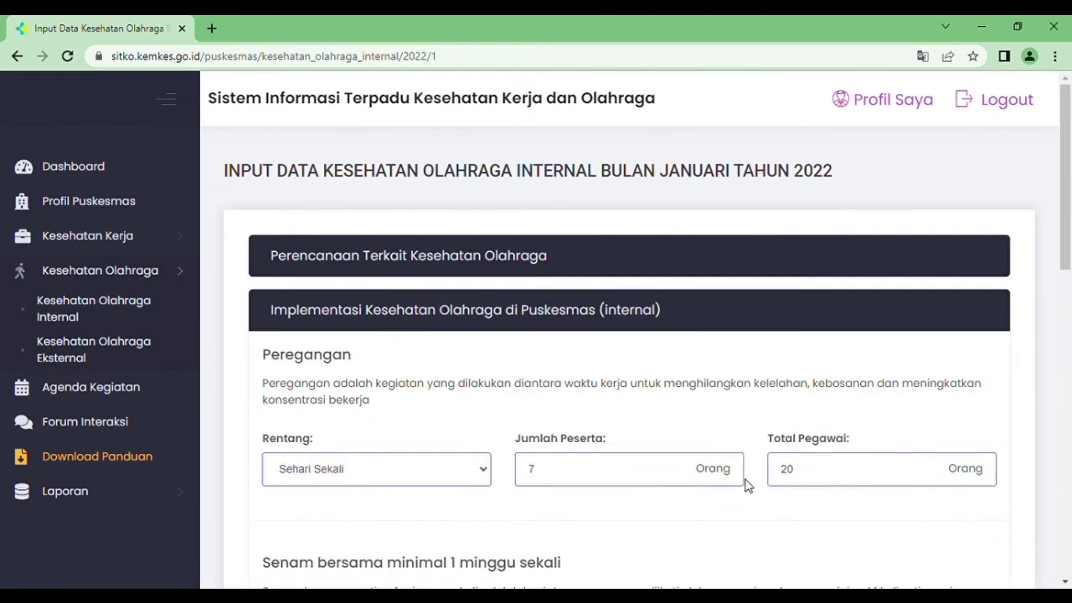
{"action": "mouse_move", "coordinate": [1068, 253]}
{"action": "left_mouse_down"}
{"action": "mouse_move", "coordinate": [1069, 550]}
{"action": "mouse_move", "coordinate": [1068, 255]}
{"action": "left_mouse_up"}
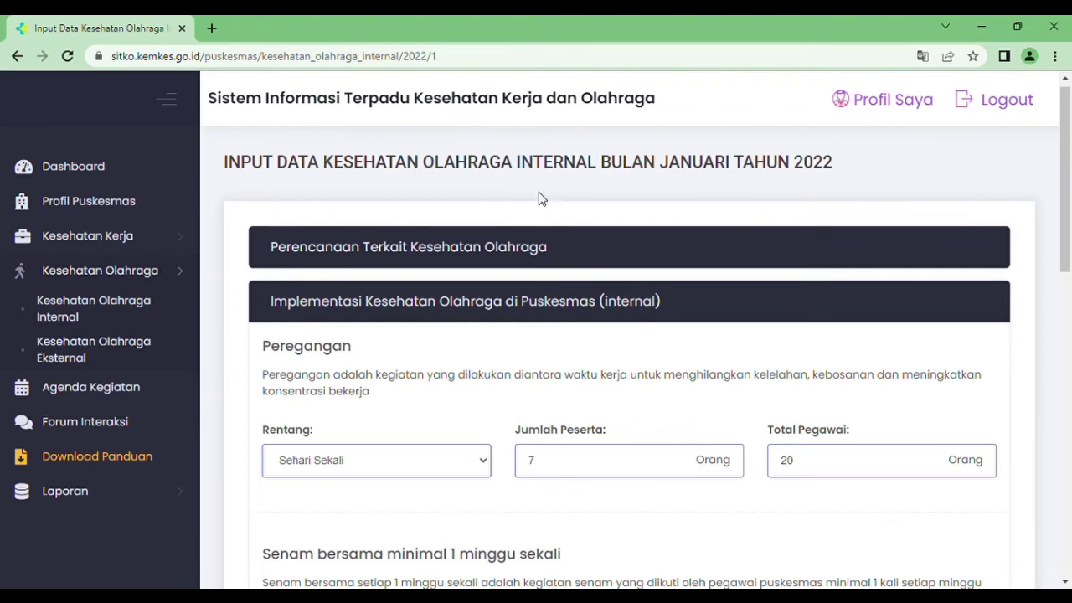
{"action": "left_click", "coordinate": [149, 318]}
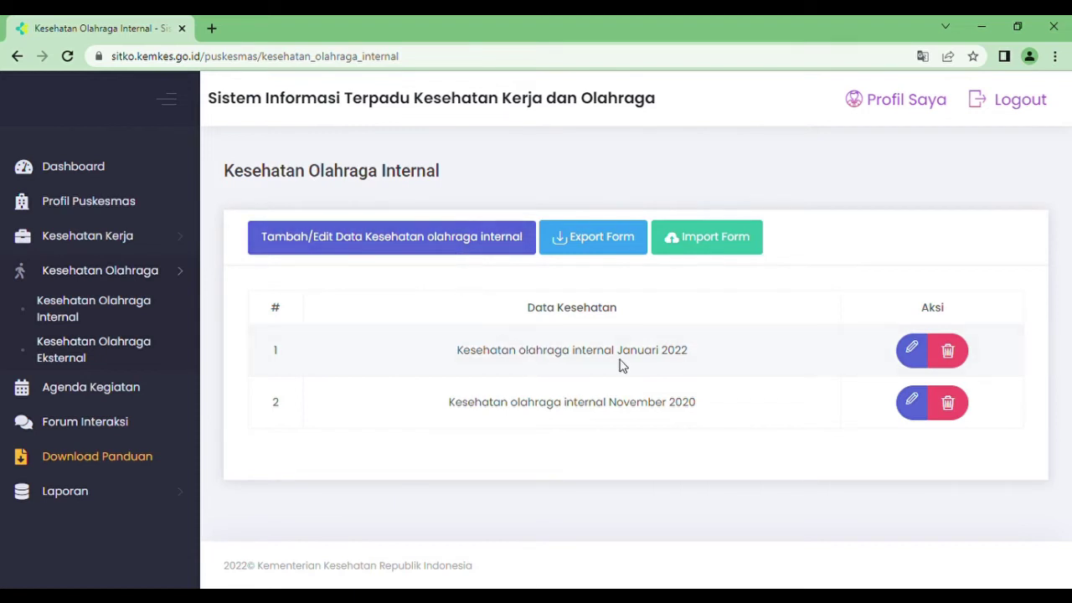
- Open Kesehatan Olahraga Eksternal for Januari 2022 and begin adding a community sports group
{"action": "left_click", "coordinate": [66, 356]}
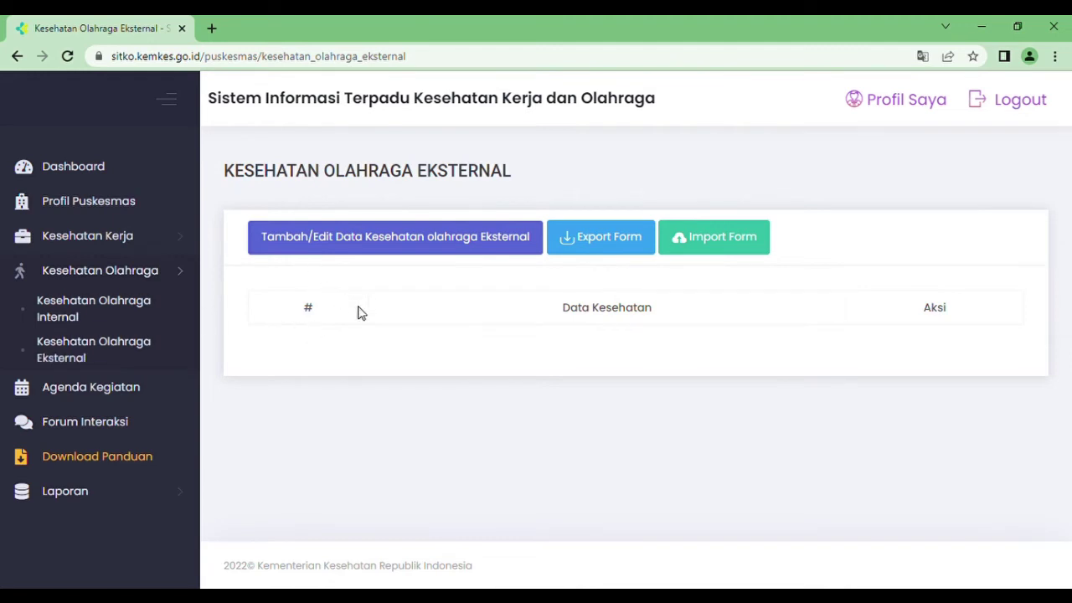
{"action": "left_click", "coordinate": [390, 243]}
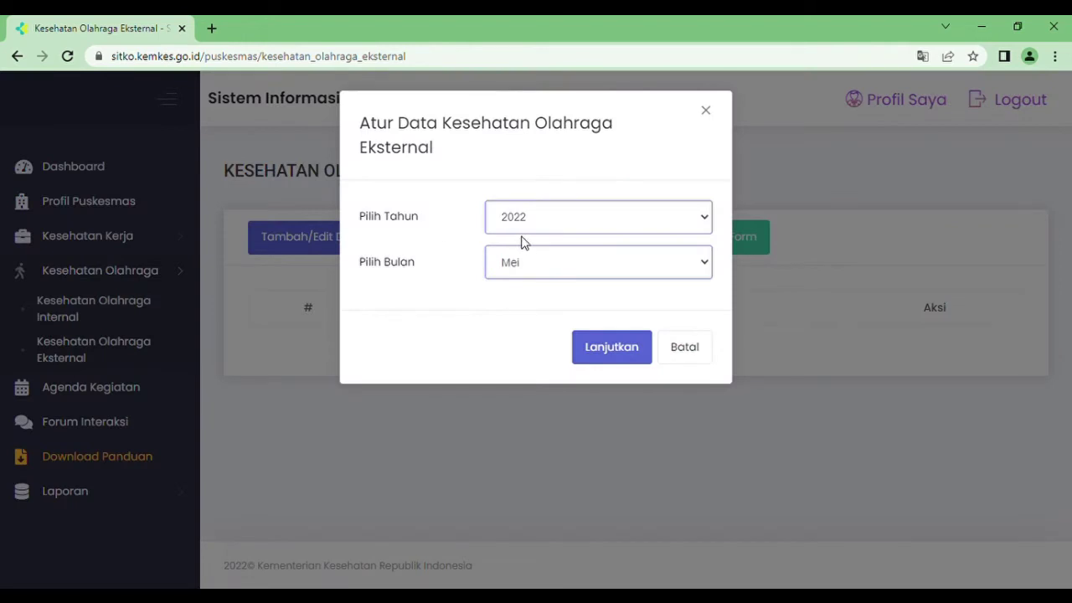
{"action": "key", "text": "Up"}
{"action": "key", "text": "Up"}
{"action": "key", "text": "Up"}
{"action": "key", "text": "Up"}
{"action": "left_click", "coordinate": [603, 352]}
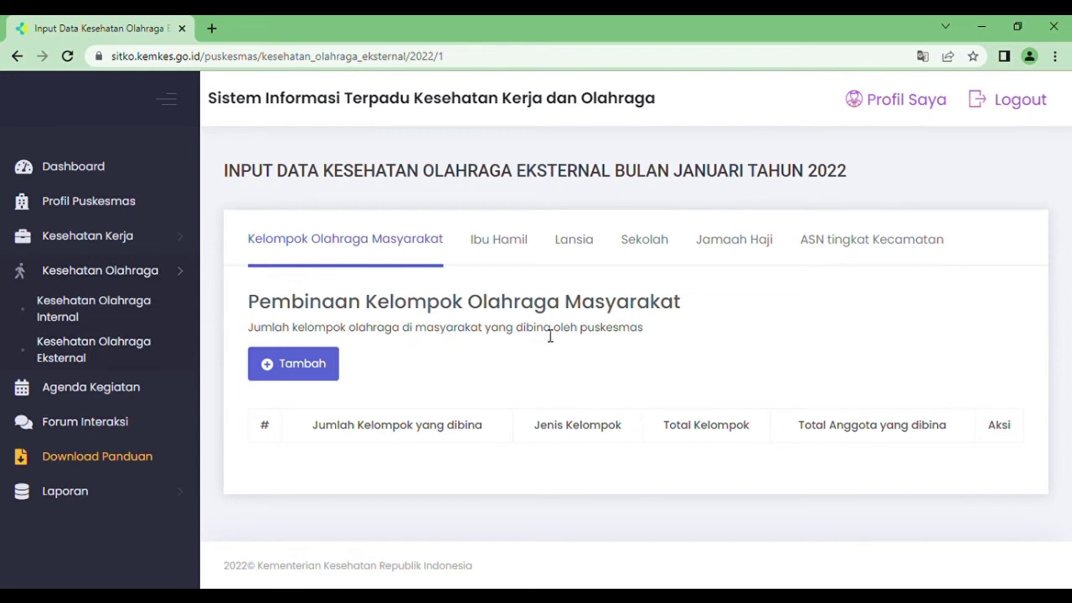
{"action": "left_click", "coordinate": [316, 366]}
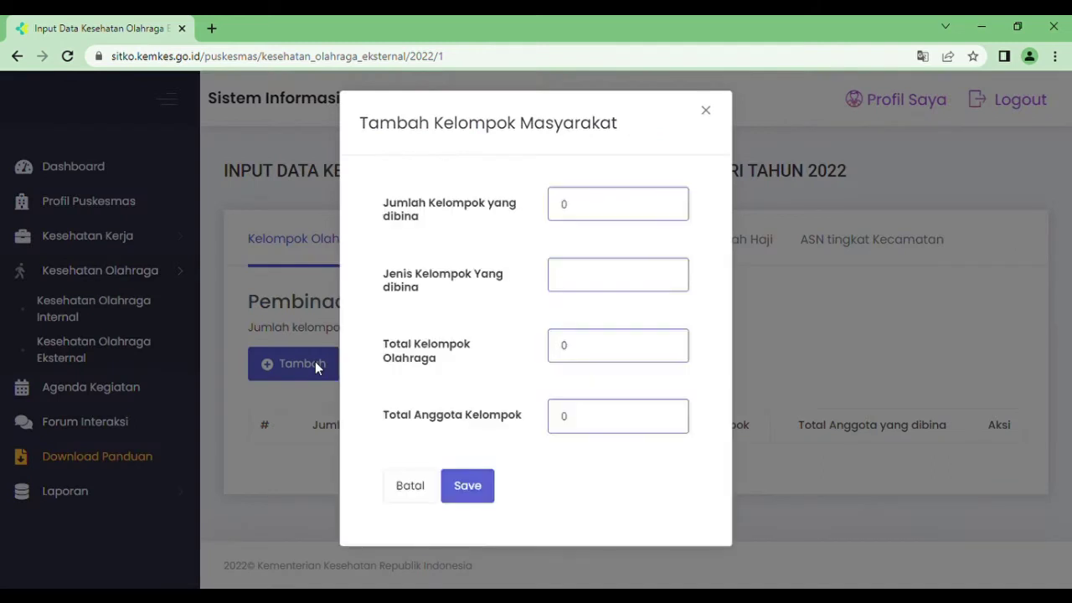
- Enter the coached group types: senam, bersepeda, sepakbola
{"action": "left_click", "coordinate": [614, 203]}
{"action": "type", "text": "4"}
{"action": "left_click", "coordinate": [600, 283]}
{"action": "type", "text": "senam bersepeda"}
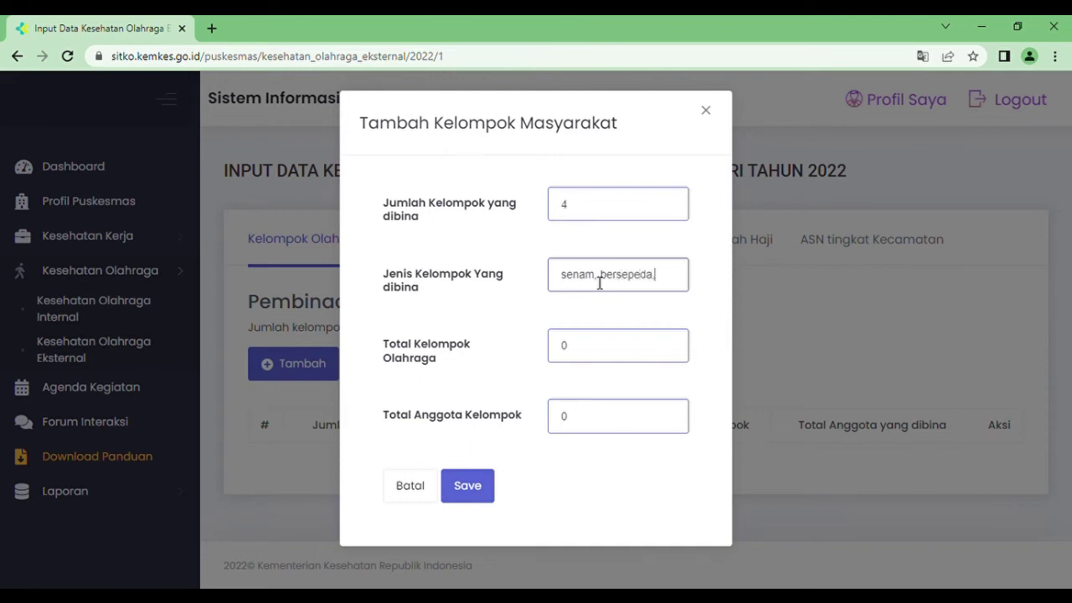
{"action": "type", "text": ", sepakbola"}
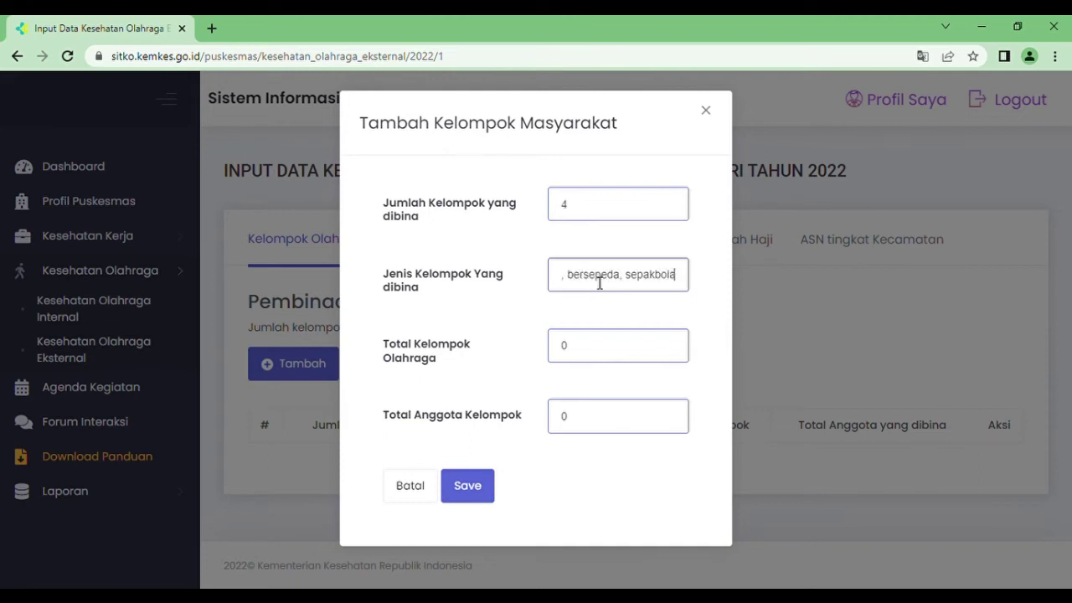
{"action": "left_click", "coordinate": [588, 358]}
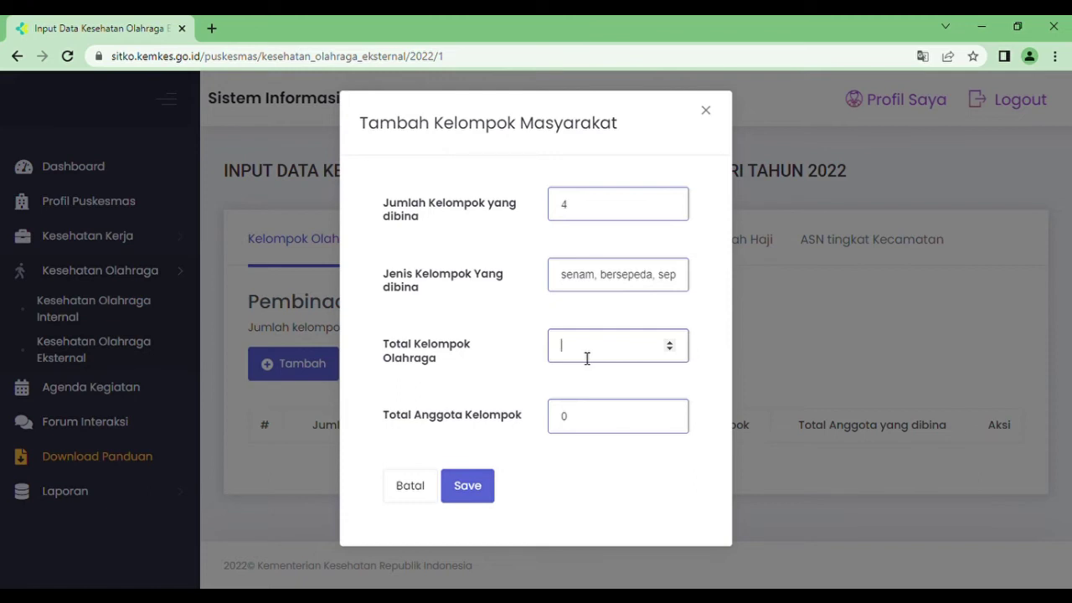
- Correct the groups coached to 3, and set 5 total groups and 60 members
{"action": "left_click", "coordinate": [608, 206]}
{"action": "type", "text": "3"}
{"action": "left_click", "coordinate": [591, 354]}
{"action": "type", "text": "5"}
{"action": "left_click", "coordinate": [581, 426]}
{"action": "key", "text": "BackSpace"}
{"action": "type", "text": "60"}
{"action": "key", "text": "BackSpace"}
{"action": "type", "text": "0"}
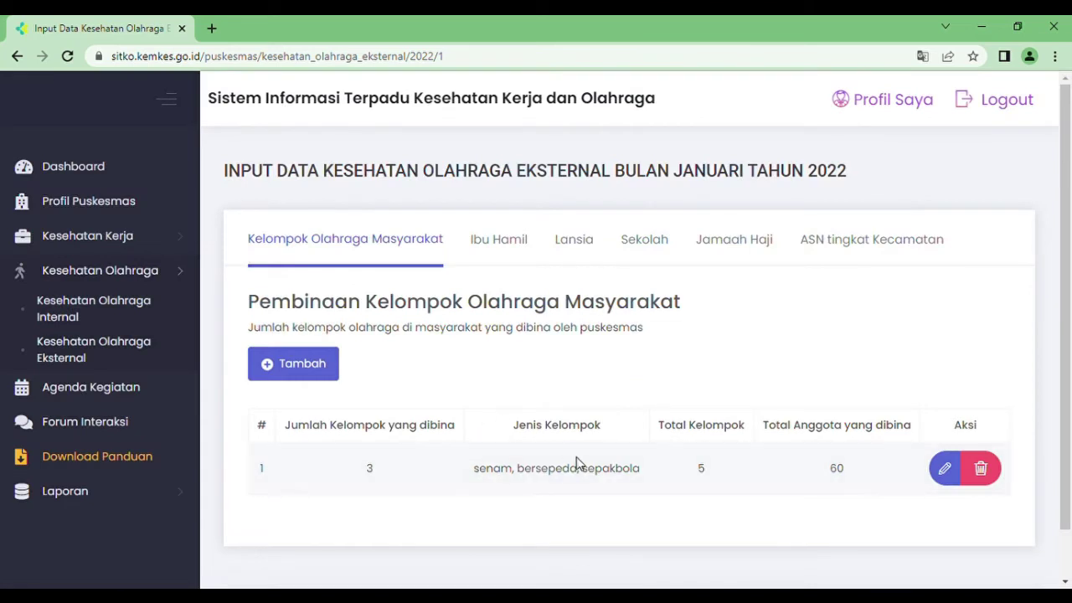
{"action": "left_click", "coordinate": [492, 235]}
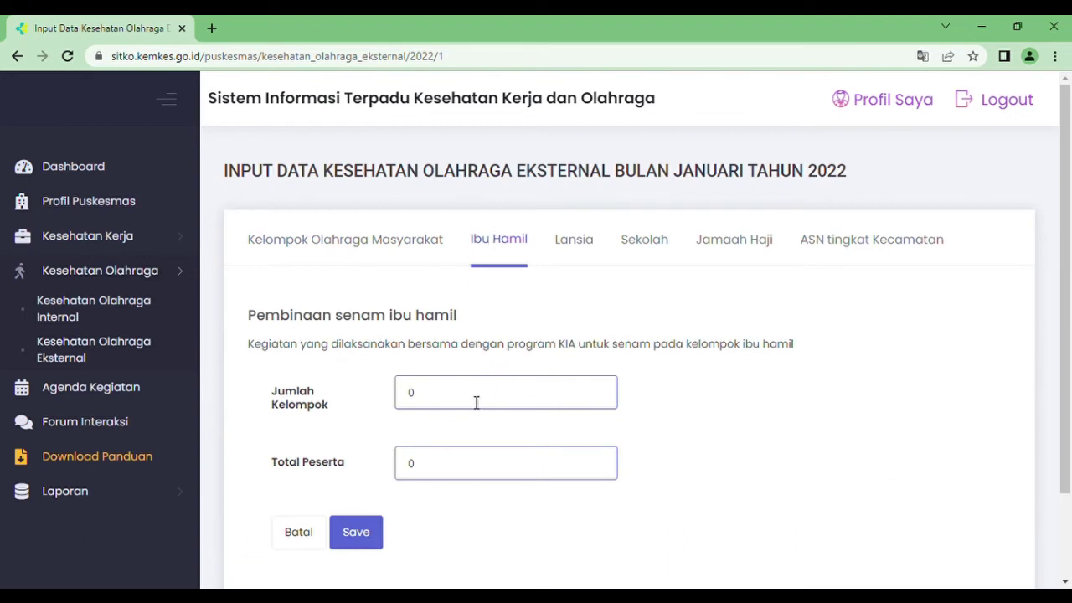
- Save 5 pregnant-women exercise groups with 40 participants
{"action": "left_click", "coordinate": [437, 400]}
{"action": "key", "text": "BackSpace"}
{"action": "type", "text": "5"}
{"action": "left_click", "coordinate": [440, 479]}
{"action": "key", "text": "BackSpace"}
{"action": "type", "text": "40"}
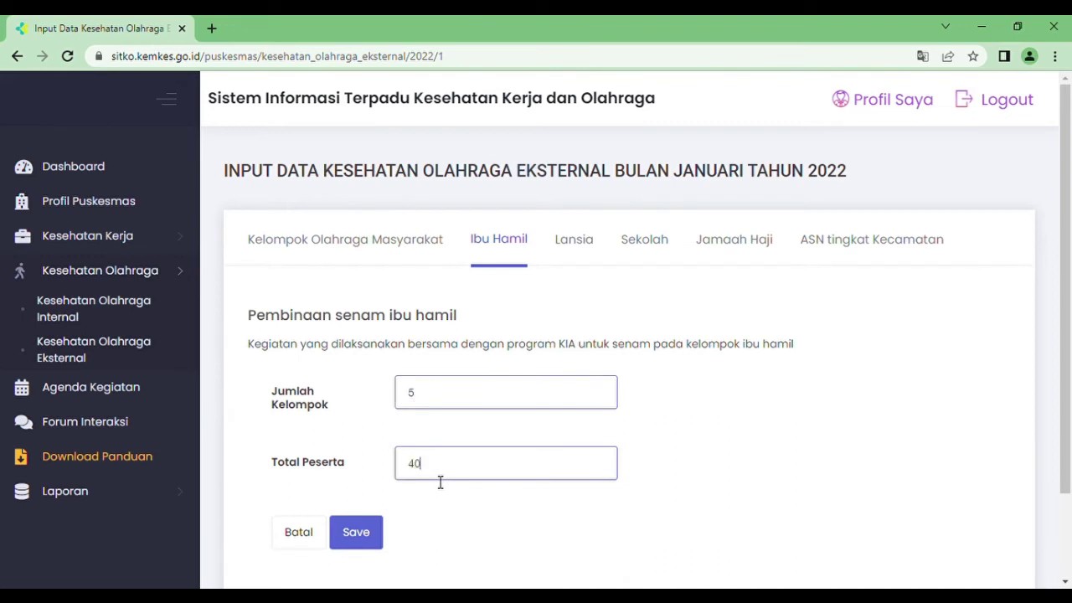
{"action": "left_click", "coordinate": [361, 532]}
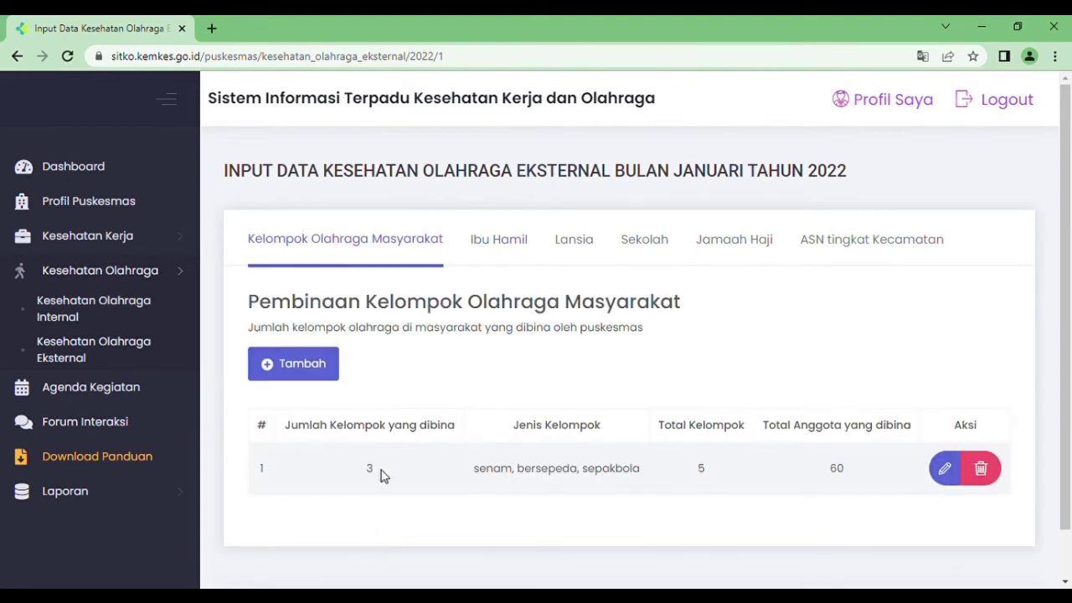
- On the Lansia tab, save 2 elderly exercise groups with 20 participants
{"action": "left_click", "coordinate": [580, 251]}
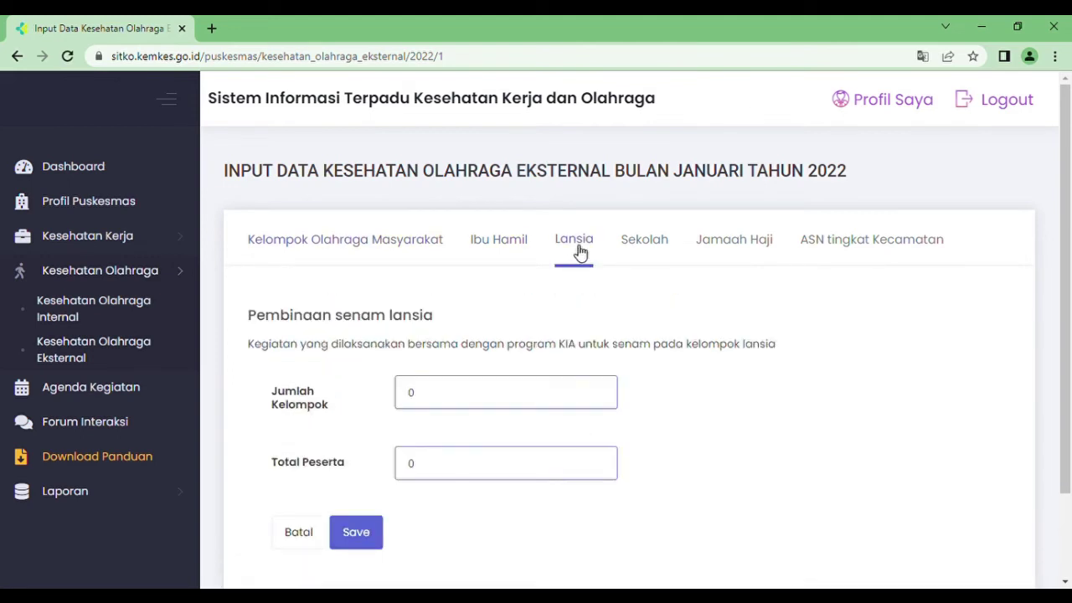
{"action": "left_click", "coordinate": [457, 397]}
{"action": "key", "text": "BackSpace"}
{"action": "type", "text": "2"}
{"action": "left_click", "coordinate": [444, 477]}
{"action": "key", "text": "BackSpace"}
{"action": "type", "text": "20"}
{"action": "left_click", "coordinate": [366, 541]}
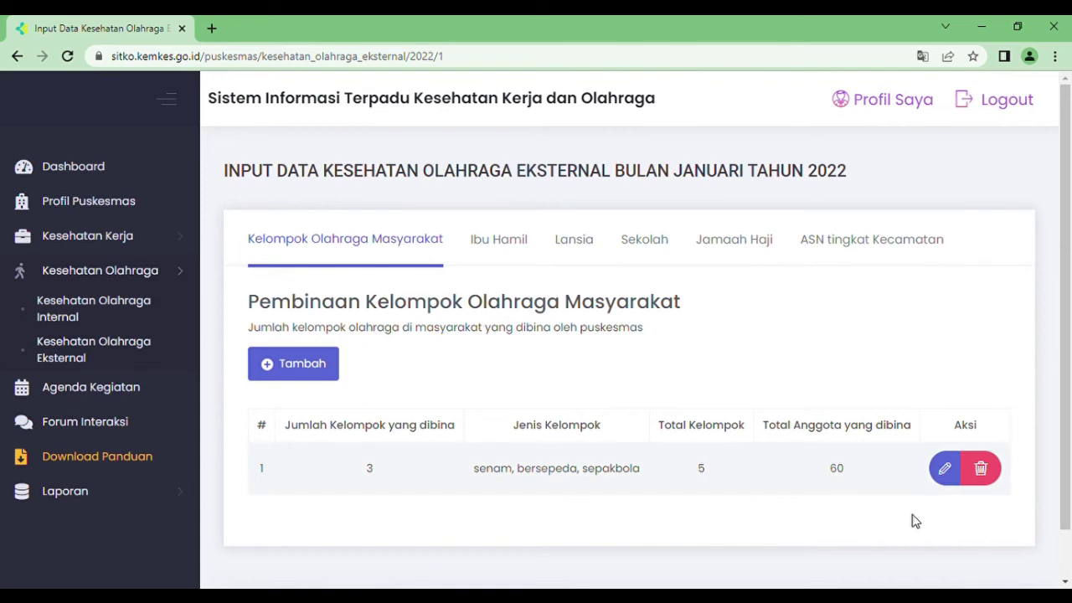
- On the Sekolah tab, expand Tingkat SD and enter 5 schools and 200 pupils
{"action": "left_click", "coordinate": [659, 241]}
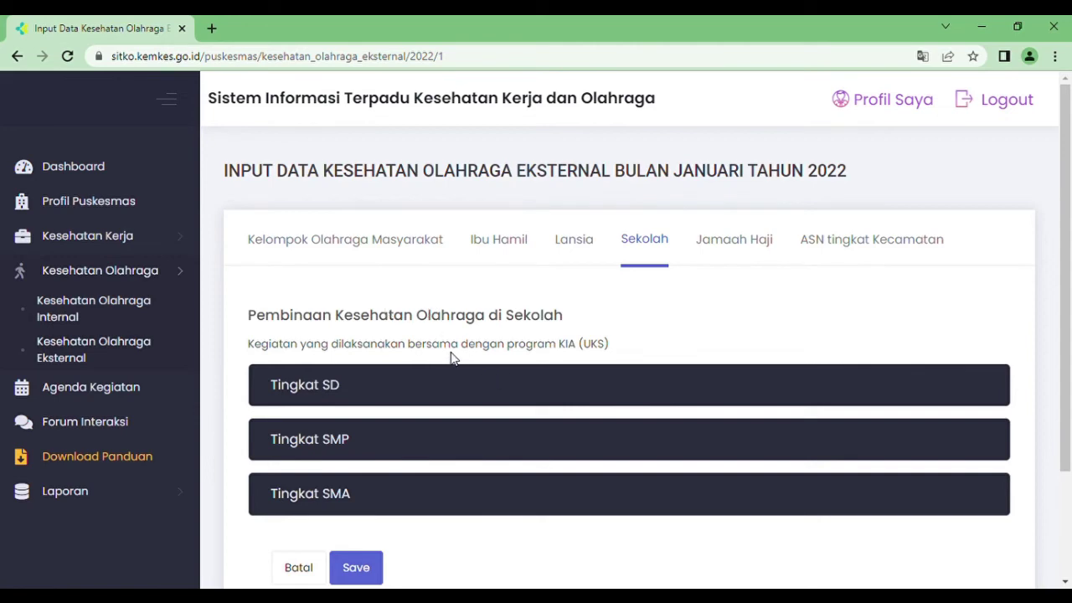
{"action": "left_click", "coordinate": [407, 393]}
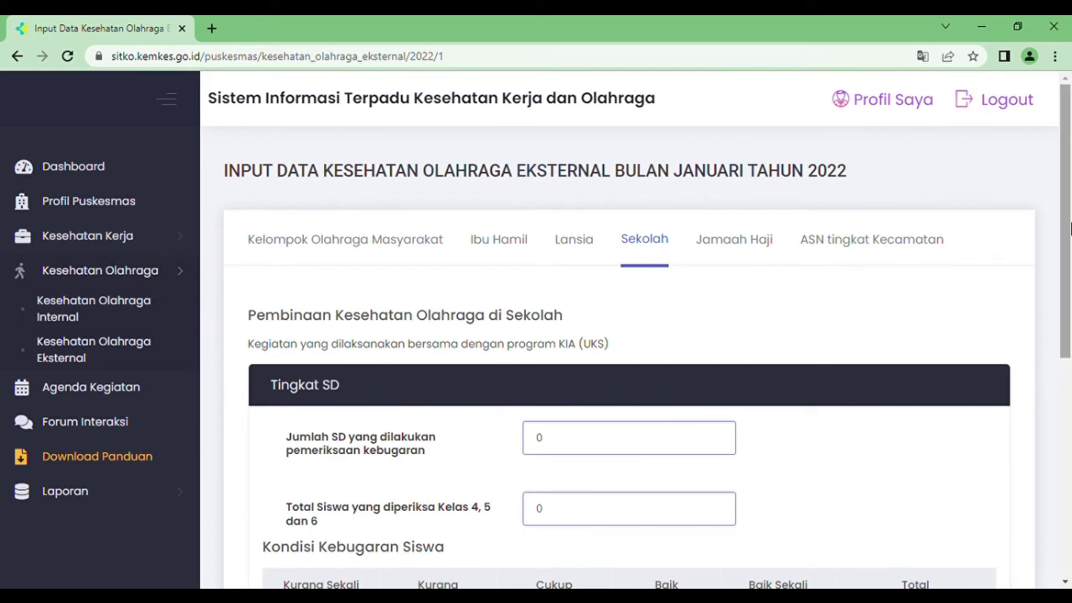
{"action": "left_click_drag", "start_coordinate": [1064, 220], "coordinate": [1064, 315]}
{"action": "left_click", "coordinate": [661, 268]}
{"action": "key", "text": "BackSpace"}
{"action": "type", "text": "5"}
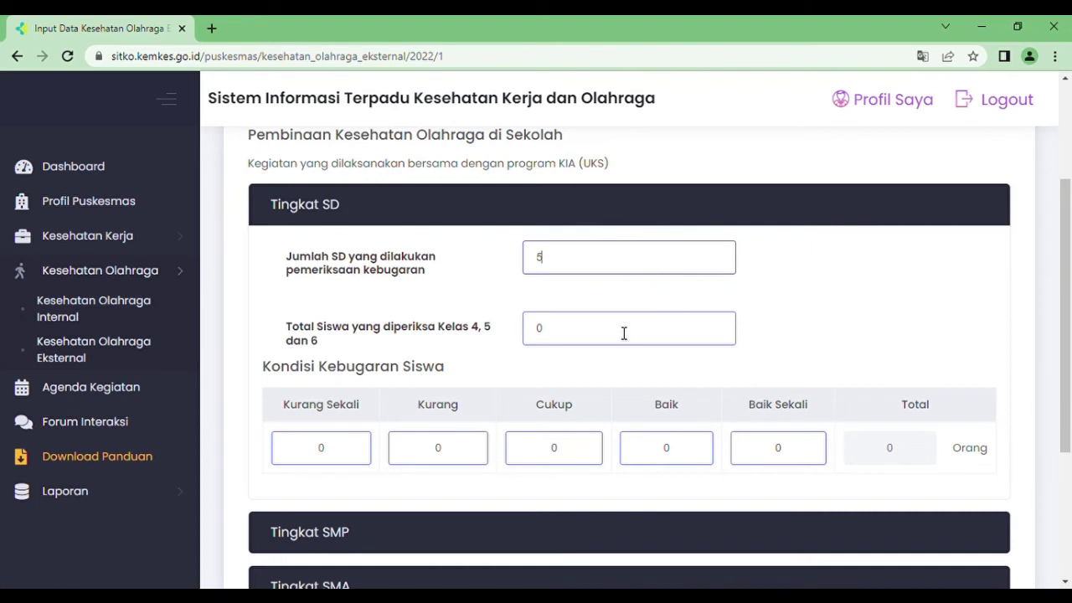
{"action": "left_click", "coordinate": [617, 342]}
{"action": "key", "text": "BackSpace"}
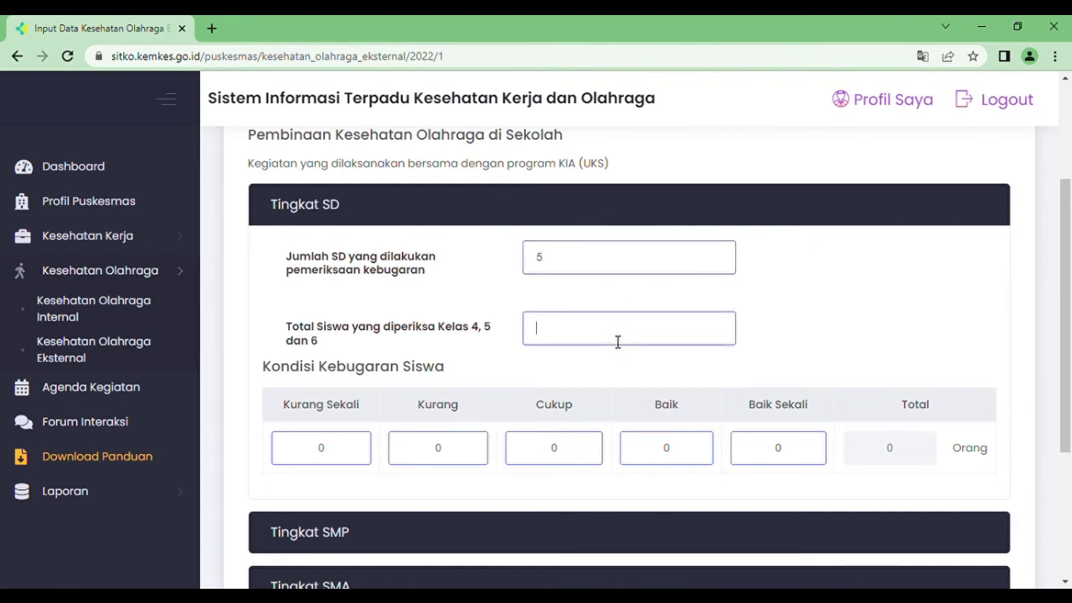
{"action": "type", "text": "200"}
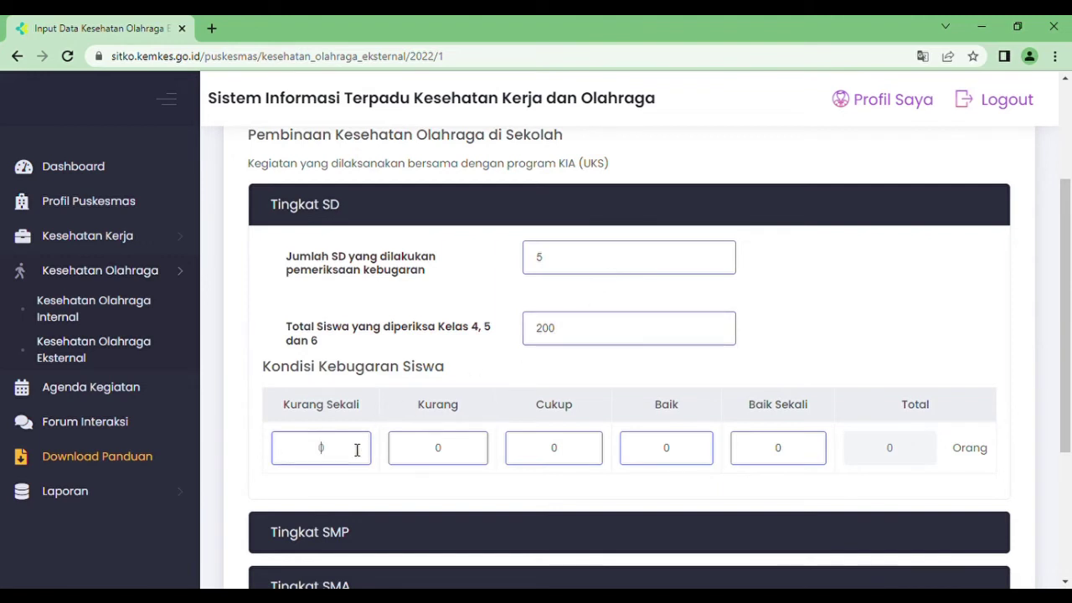
- Enter SD fitness levels: Kurang Sekali 5, Kurang 40, Cukup 90, Baik 65
{"action": "key", "text": "BackSpace"}
{"action": "type", "text": "5"}
{"action": "left_click", "coordinate": [457, 461]}
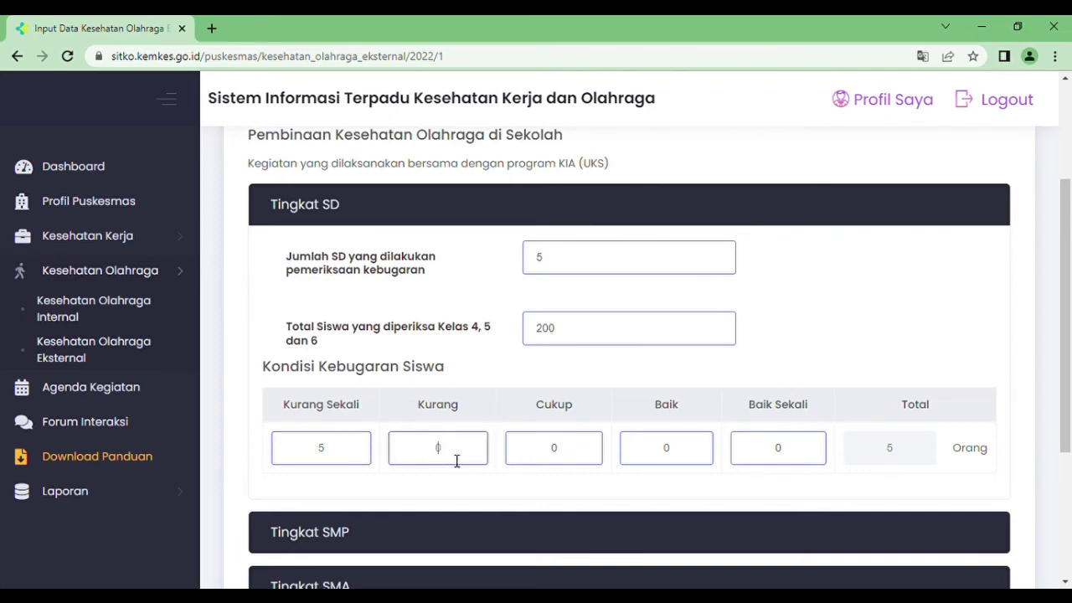
{"action": "type", "text": "40"}
{"action": "left_click", "coordinate": [578, 458]}
{"action": "key", "text": "BackSpace"}
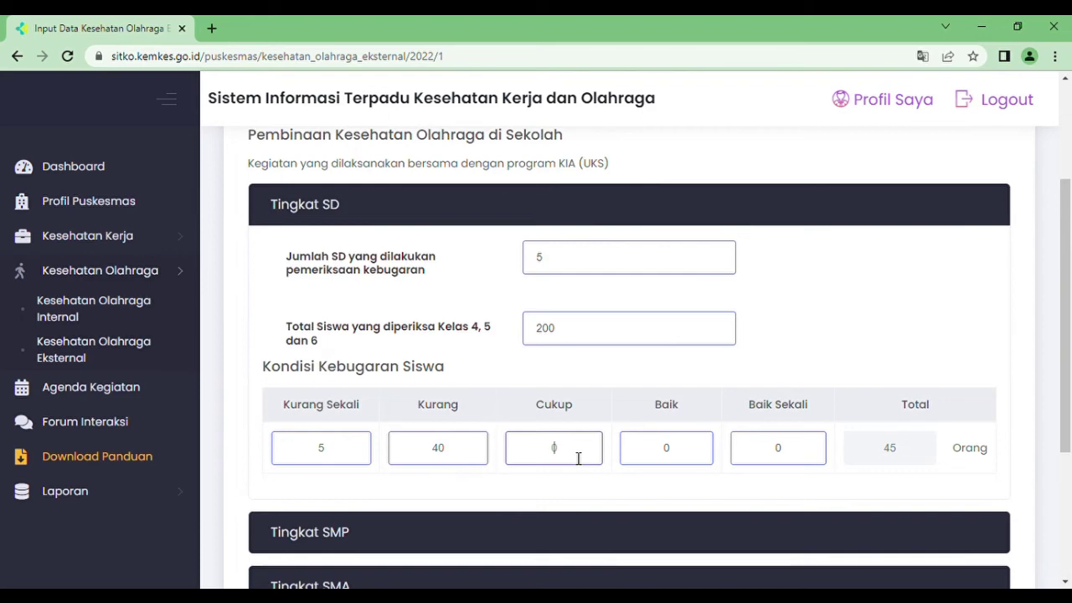
{"action": "type", "text": "110"}
{"action": "left_click", "coordinate": [688, 454]}
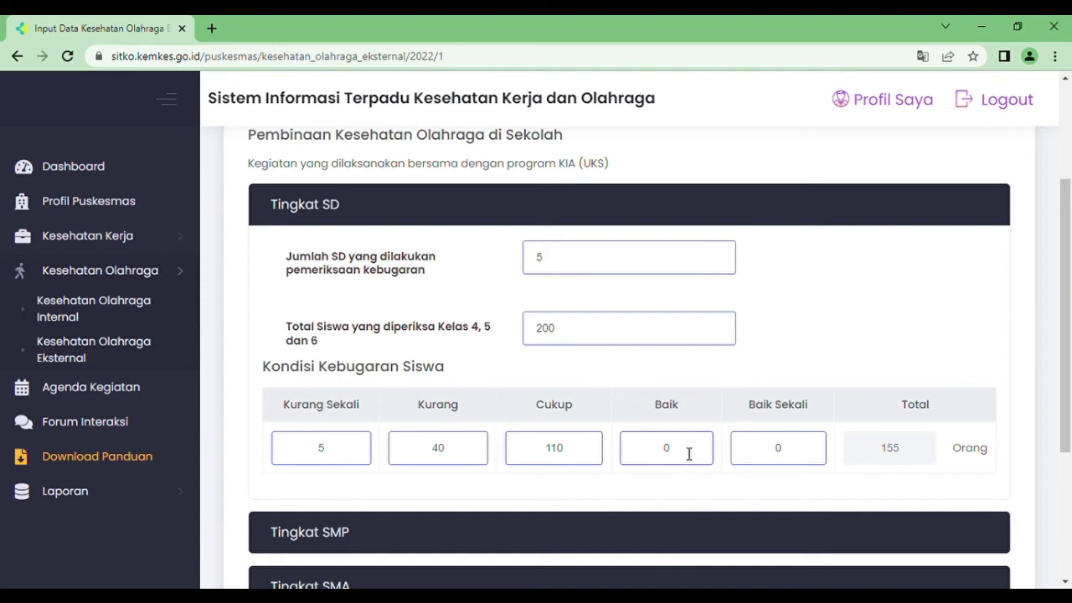
{"action": "key", "text": "BackSpace"}
{"action": "key", "text": "BackSpace"}
{"action": "key", "text": "BackSpace"}
{"action": "type", "text": "90"}
{"action": "left_click", "coordinate": [696, 453]}
{"action": "type", "text": "65"}
{"action": "left_click", "coordinate": [762, 488]}
- Expand Tingkat SMP and enter 3 schools and 150 pupils
{"action": "left_click_drag", "start_coordinate": [1068, 301], "coordinate": [1068, 426]}
{"action": "left_click", "coordinate": [322, 293]}
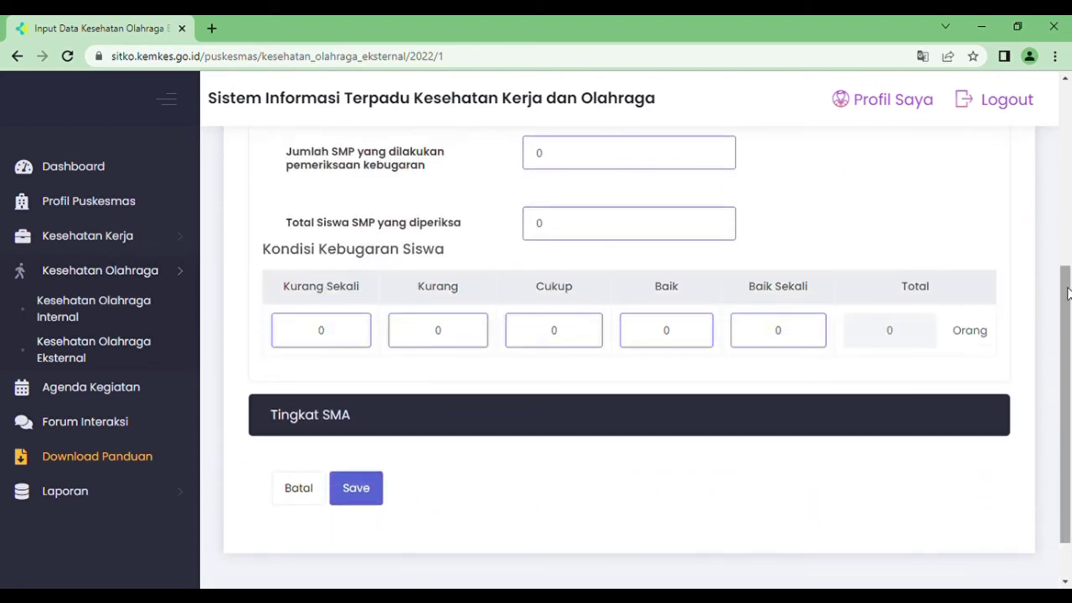
{"action": "left_click_drag", "start_coordinate": [1068, 293], "coordinate": [1068, 270]}
{"action": "left_click", "coordinate": [592, 201]}
{"action": "key", "text": "BackSpace"}
{"action": "type", "text": "3"}
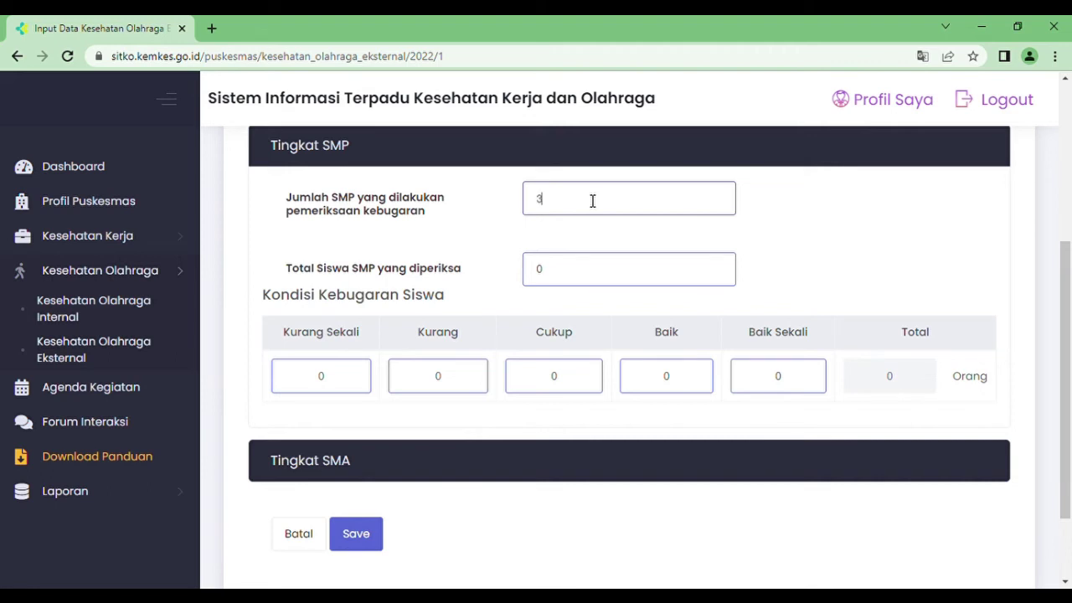
{"action": "left_click", "coordinate": [577, 279]}
{"action": "key", "text": "BackSpace"}
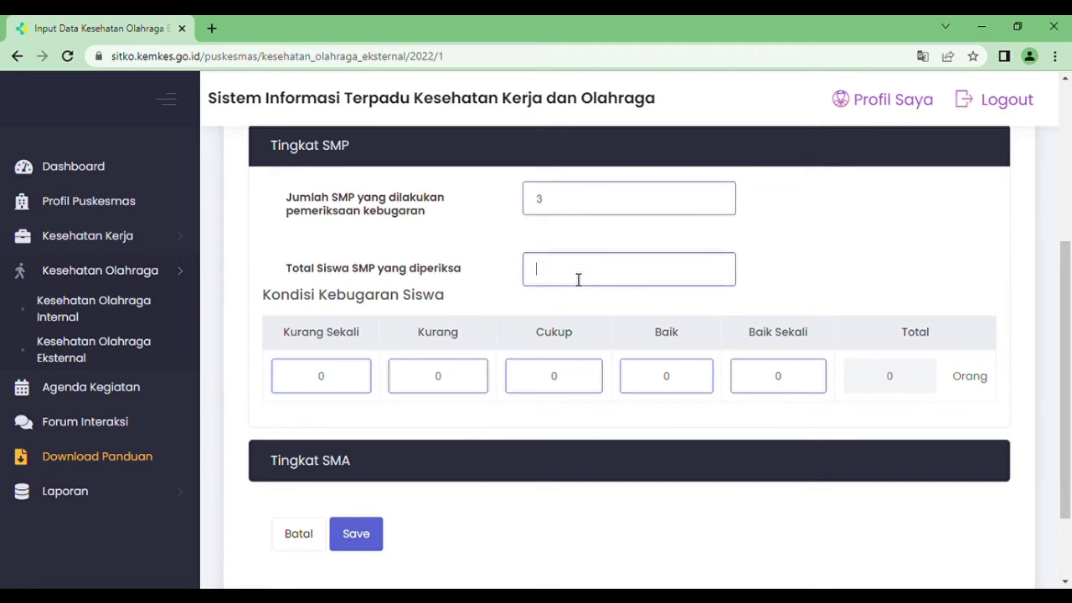
{"action": "type", "text": "100"}
{"action": "key", "text": "BackSpace"}
{"action": "key", "text": "BackSpace"}
{"action": "type", "text": "50"}
- Enter SMP fitness levels: Kurang Sekali 5, Kurang 20, Cukup 60, Baik 65
{"action": "left_click", "coordinate": [372, 383]}
{"action": "key", "text": "BackSpace"}
{"action": "type", "text": "5"}
{"action": "left_click", "coordinate": [464, 390]}
{"action": "type", "text": "20"}
{"action": "left_click", "coordinate": [577, 384]}
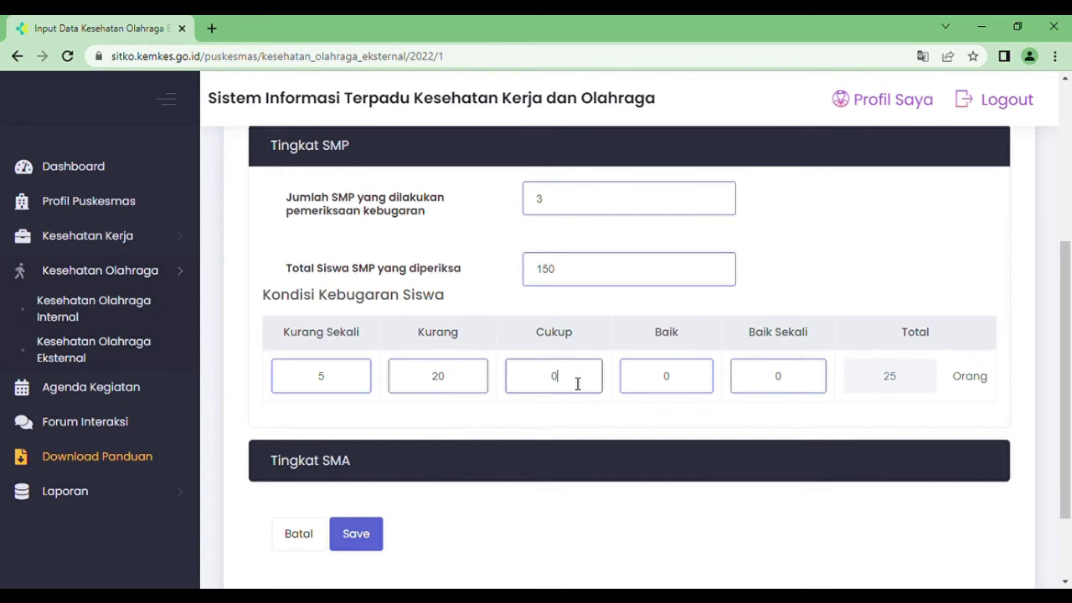
{"action": "type", "text": "60"}
{"action": "type", "text": "65"}
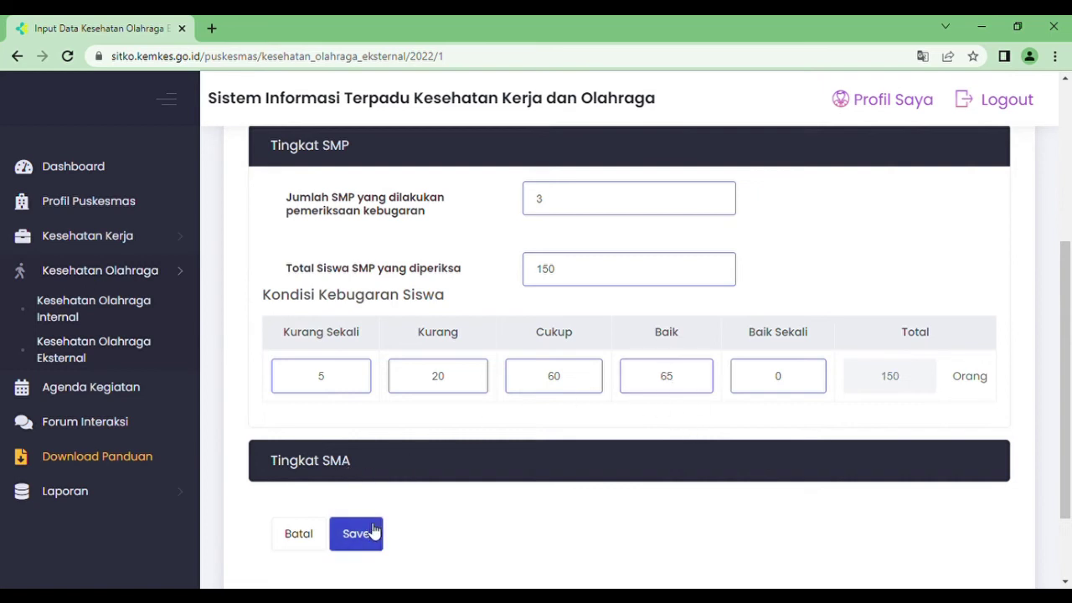
{"action": "left_click", "coordinate": [352, 466]}
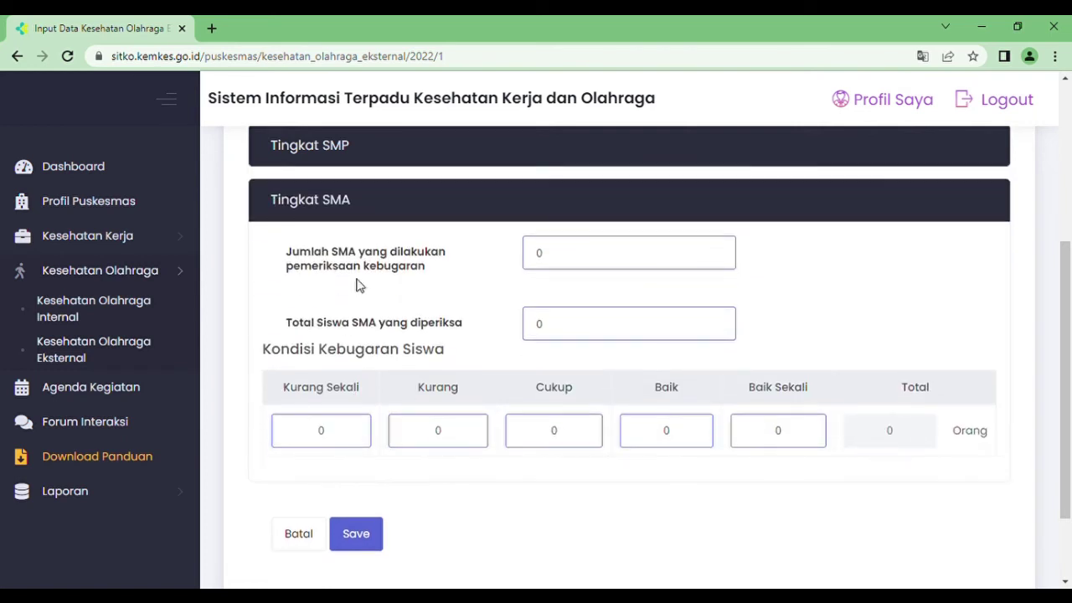
- Enter Tingkat SMA figures: 1 school, 50 pupils, Kurang 10, Cukup 30
{"action": "left_click", "coordinate": [595, 252]}
{"action": "type", "text": "1"}
{"action": "left_click", "coordinate": [563, 332]}
{"action": "type", "text": "5010"}
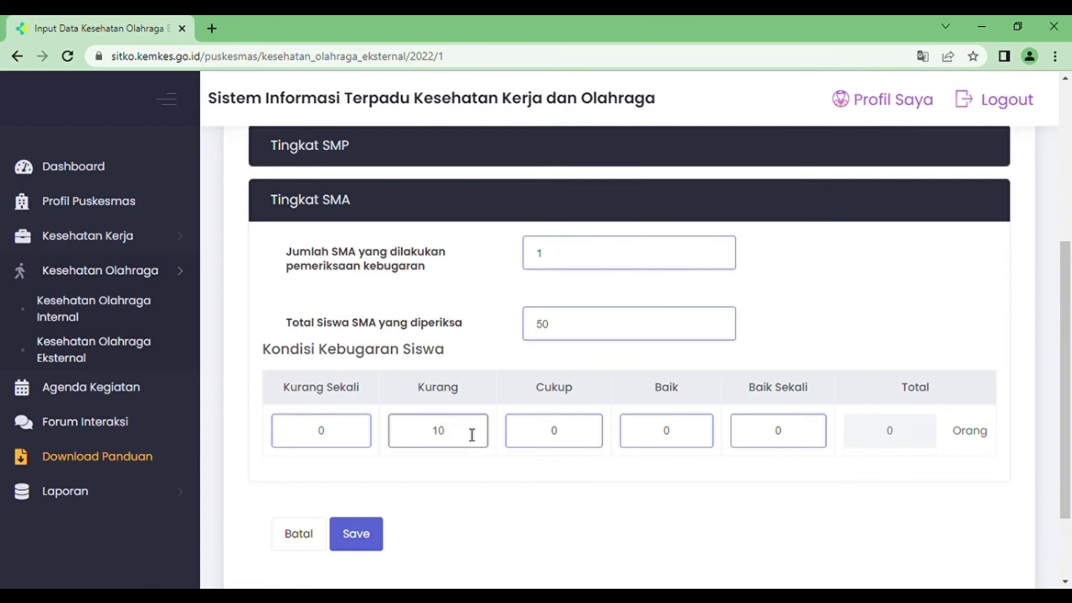
{"action": "left_click", "coordinate": [575, 437]}
{"action": "key", "text": "BackSpace"}
{"action": "type", "text": "30"}
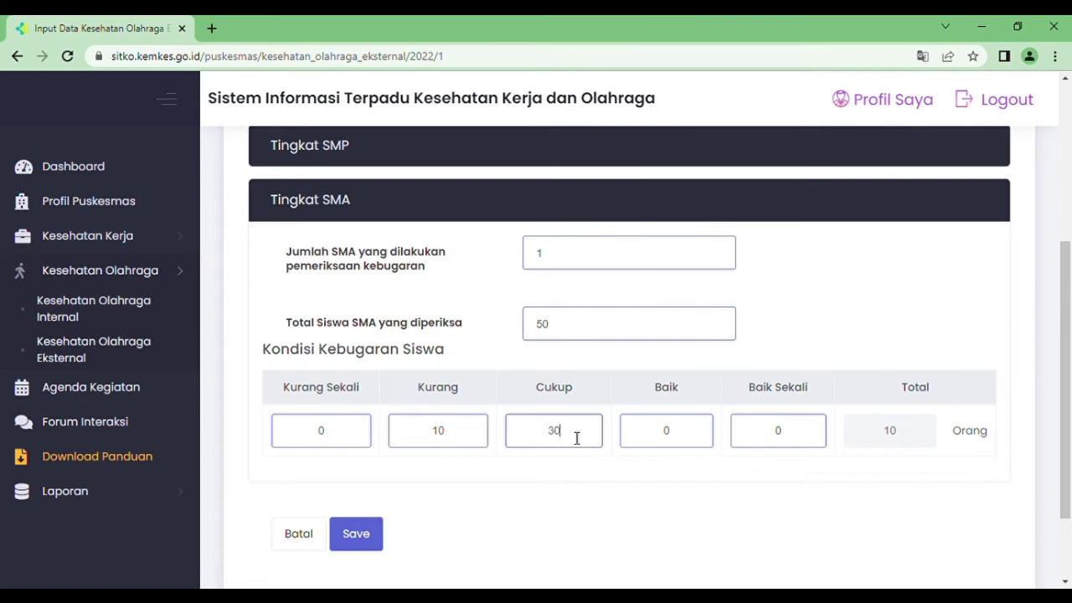
- Set SMA Baik to 10, save the school data, and start a new Jamaah Haji entry
{"action": "left_click", "coordinate": [680, 442]}
{"action": "key", "text": "BackSpace"}
{"action": "type", "text": "10"}
{"action": "left_click", "coordinate": [367, 535]}
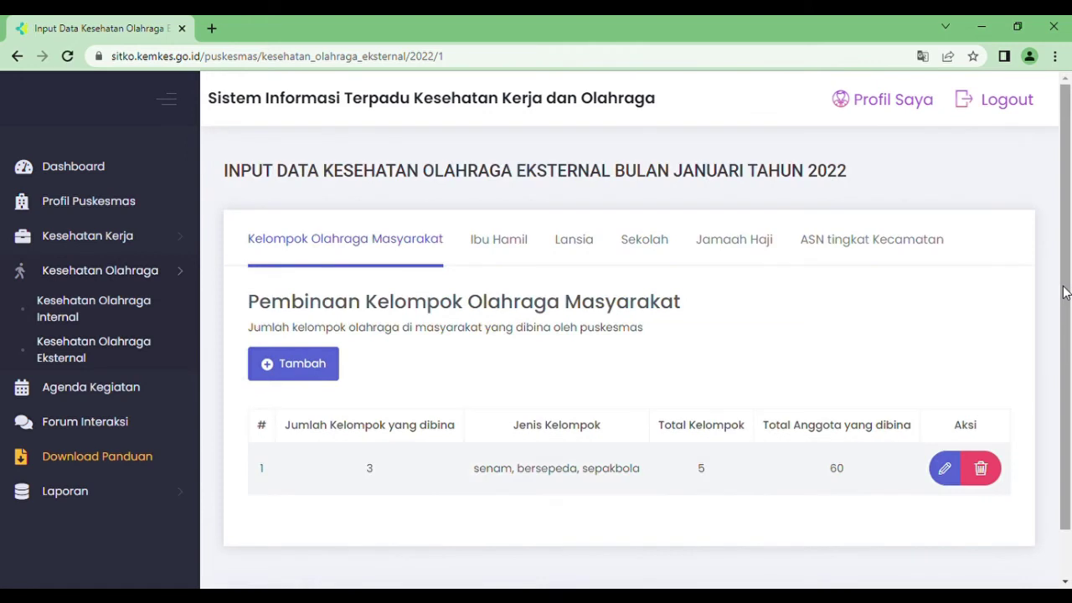
{"action": "left_click", "coordinate": [749, 245]}
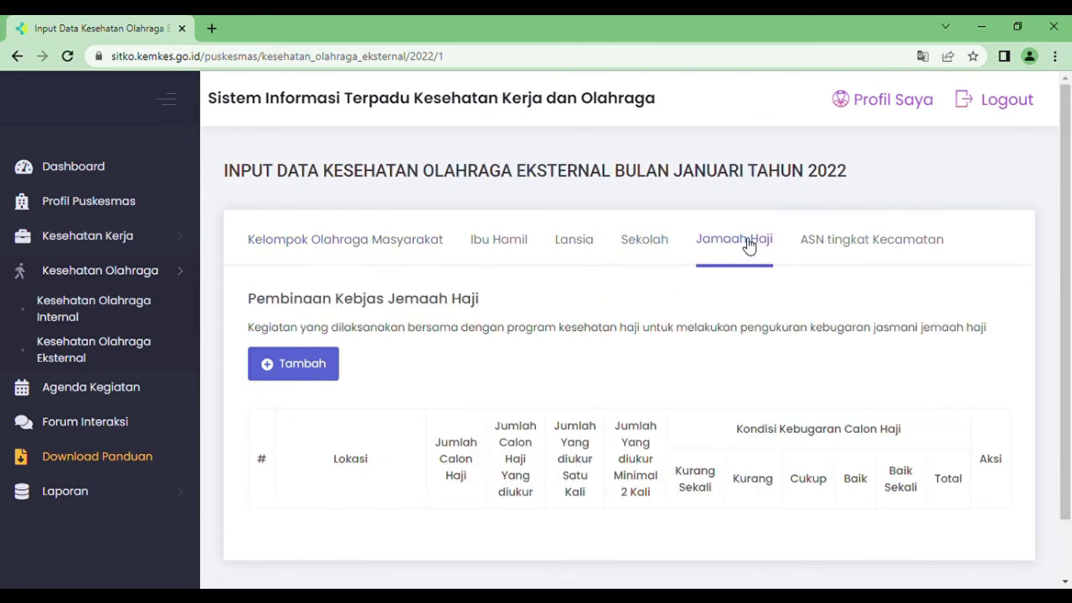
{"action": "left_click", "coordinate": [296, 362]}
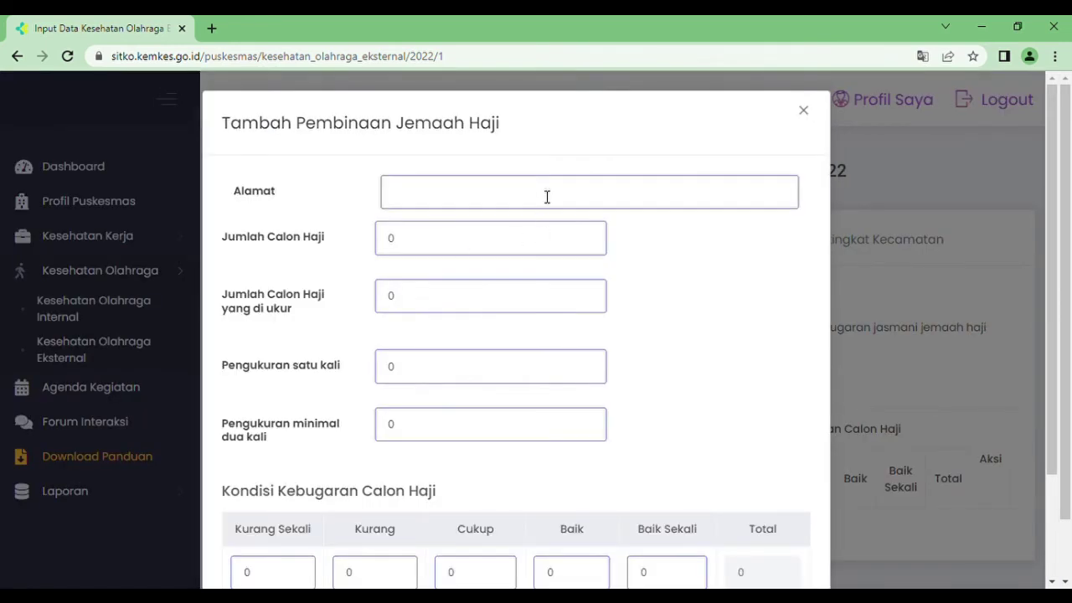
- Enter the address 'Lapangan XXXXX' and 50 Hajj candidates
{"action": "left_click", "coordinate": [416, 199]}
{"action": "type", "text": "Lapangan"}
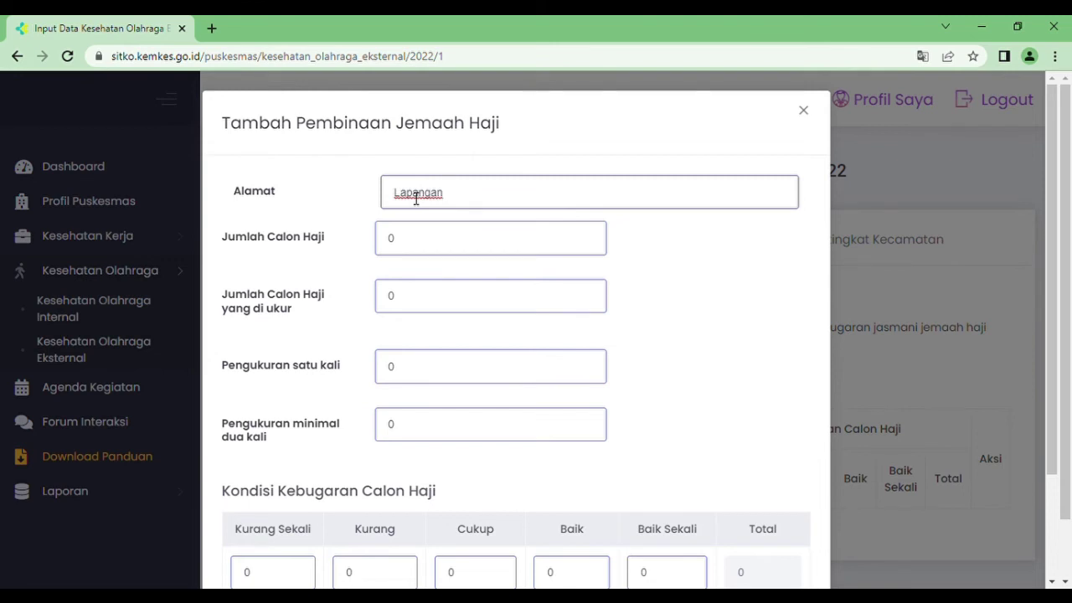
{"action": "type", "text": "XXXXX"}
{"action": "left_click", "coordinate": [421, 243]}
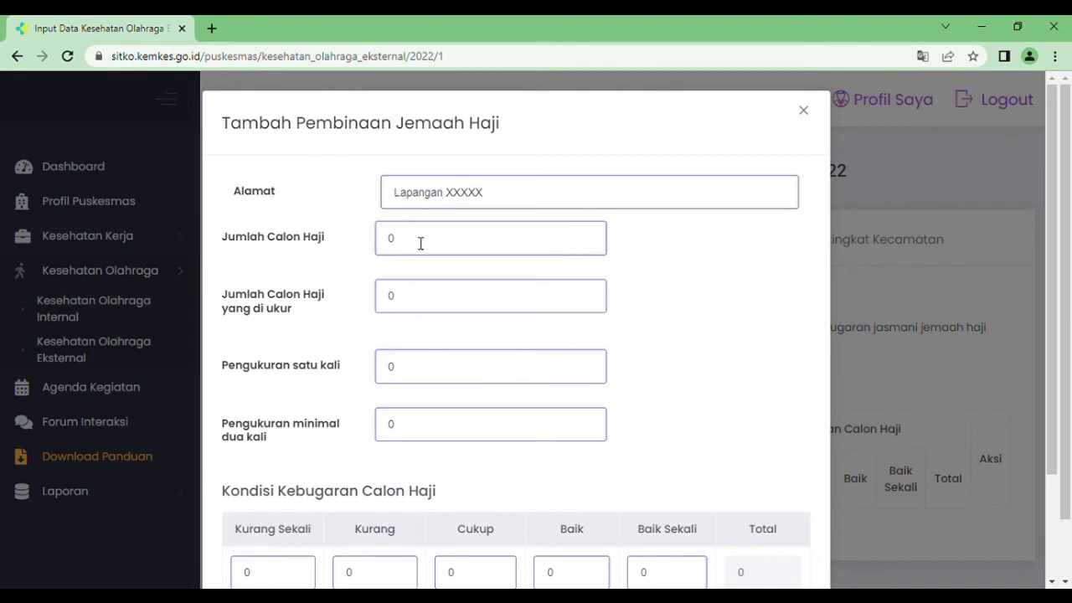
{"action": "key", "text": "BackSpace"}
{"action": "type", "text": "50"}
- Enter 40 candidates measured, 10 measured once and 30 measured at least twice
{"action": "left_click", "coordinate": [412, 297]}
{"action": "key", "text": "BackSpace"}
{"action": "type", "text": "40"}
{"action": "left_click", "coordinate": [418, 381]}
{"action": "key", "text": "BackSpace"}
{"action": "type", "text": "10"}
{"action": "left_click", "coordinate": [417, 428]}
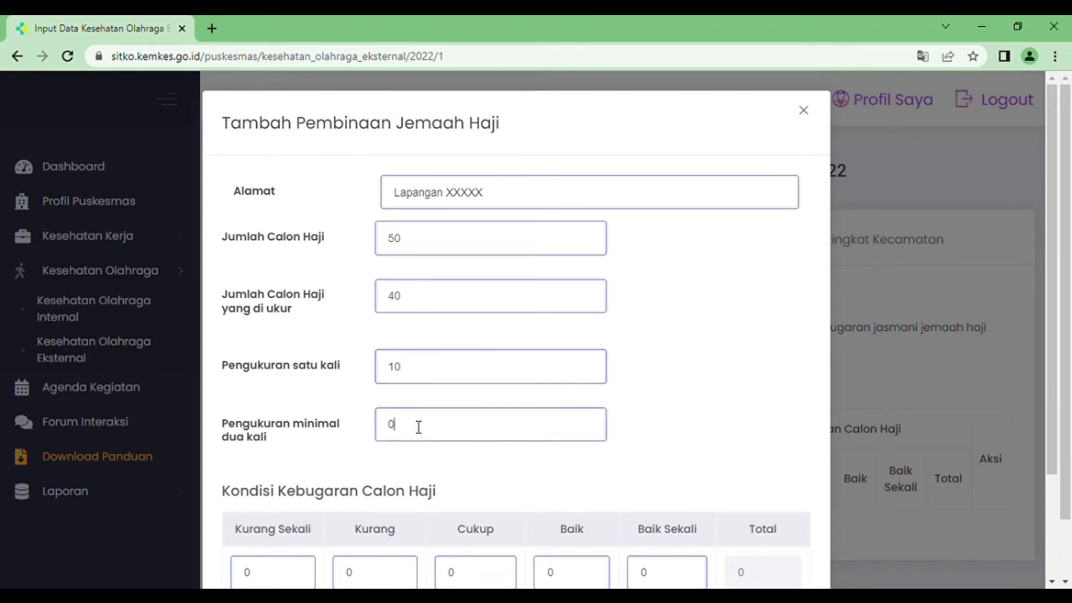
{"action": "key", "text": "BackSpace"}
{"action": "type", "text": "30"}
- Enter pilgrim fitness counts Kurang 5, Cukup 25, Baik 10, and save the entry
{"action": "left_click_drag", "start_coordinate": [1055, 289], "coordinate": [1055, 390]}
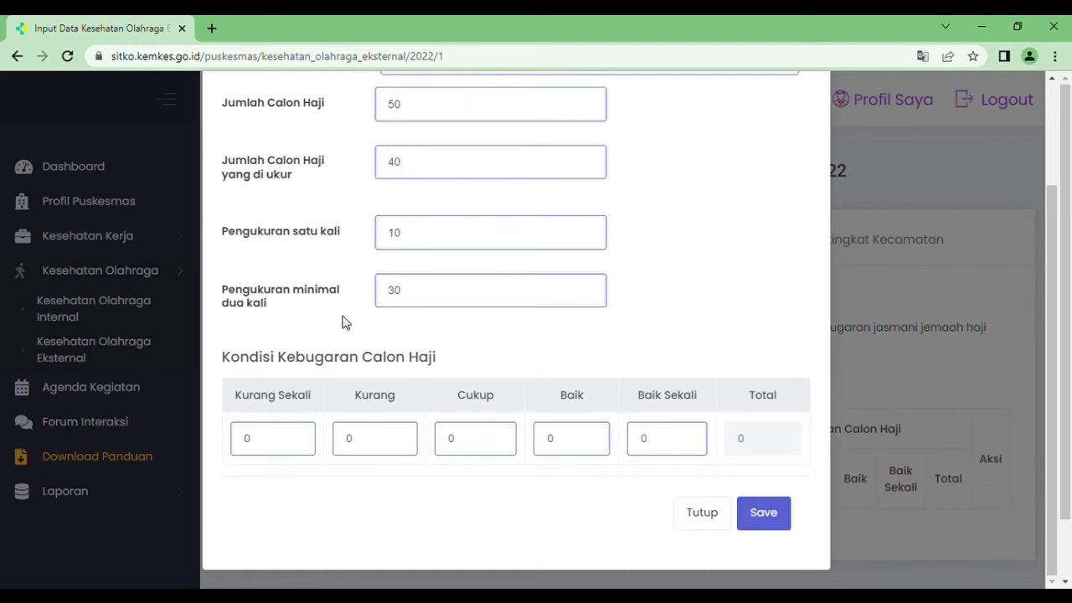
{"action": "left_click", "coordinate": [378, 446]}
{"action": "key", "text": "BackSpace"}
{"action": "type", "text": "1"}
{"action": "key", "text": "BackSpace"}
{"action": "type", "text": "5"}
{"action": "left_click", "coordinate": [480, 443]}
{"action": "key", "text": "BackSpace"}
{"action": "type", "text": "30"}
{"action": "left_click", "coordinate": [594, 444]}
{"action": "key", "text": "BackSpace"}
{"action": "key", "text": "BackSpace"}
{"action": "type", "text": "2510"}
{"action": "left_click", "coordinate": [771, 514]}
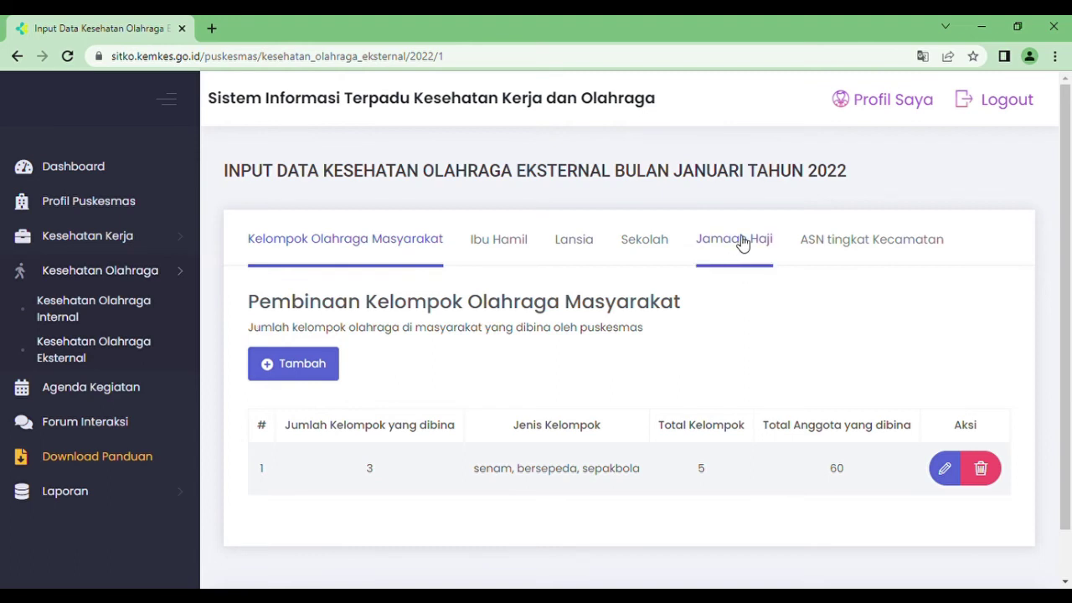
- Start a new ASN tingkat Kecamatan entry at 'Lapangan xxxx' with 30 staff measured
{"action": "left_click", "coordinate": [864, 250]}
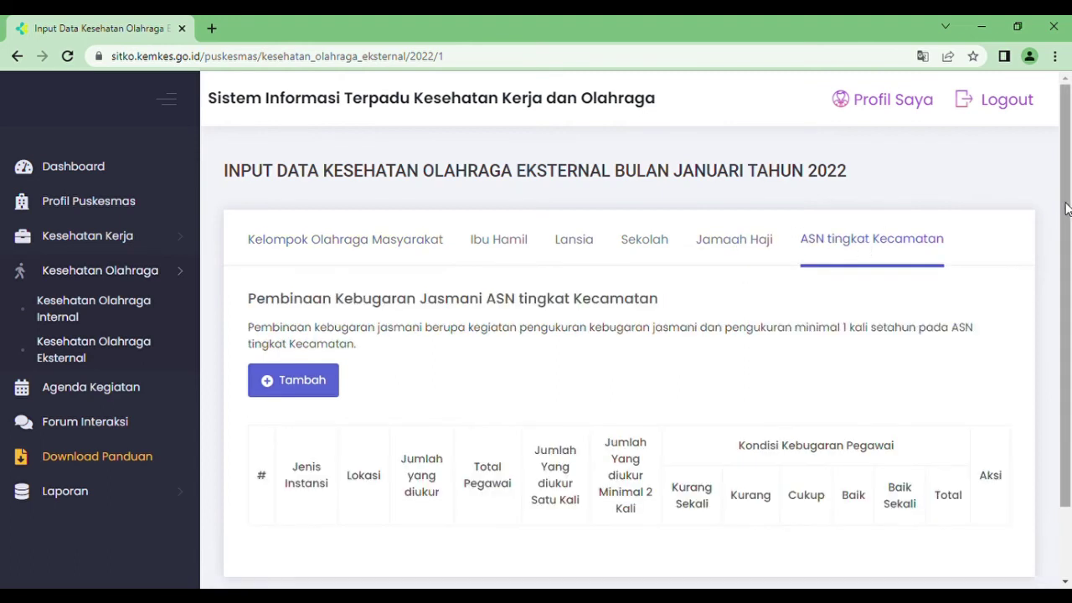
{"action": "left_click_drag", "start_coordinate": [1066, 206], "coordinate": [1068, 252]}
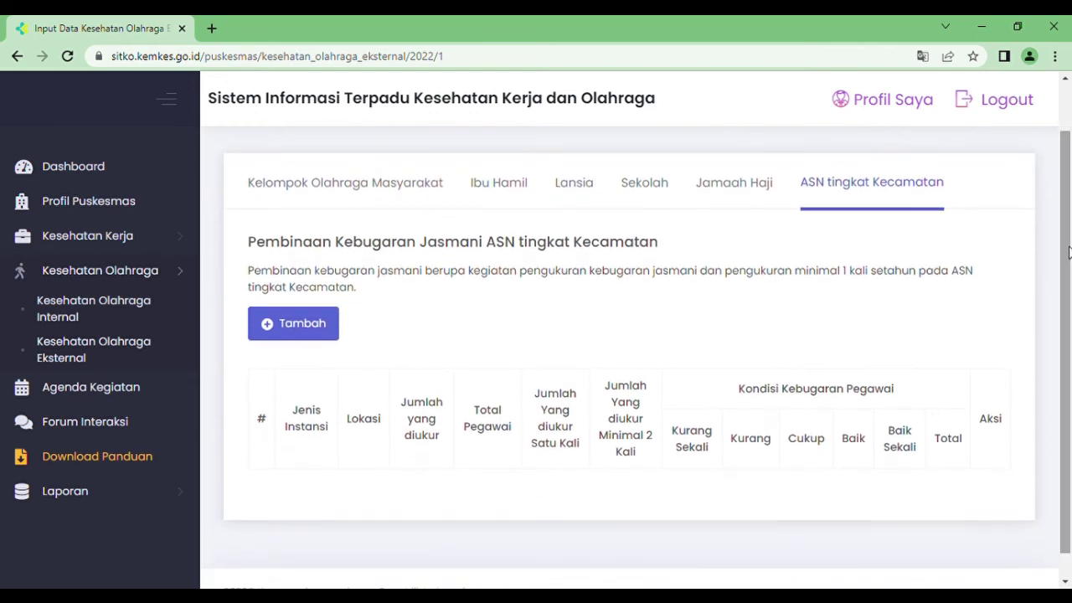
{"action": "left_click", "coordinate": [293, 318]}
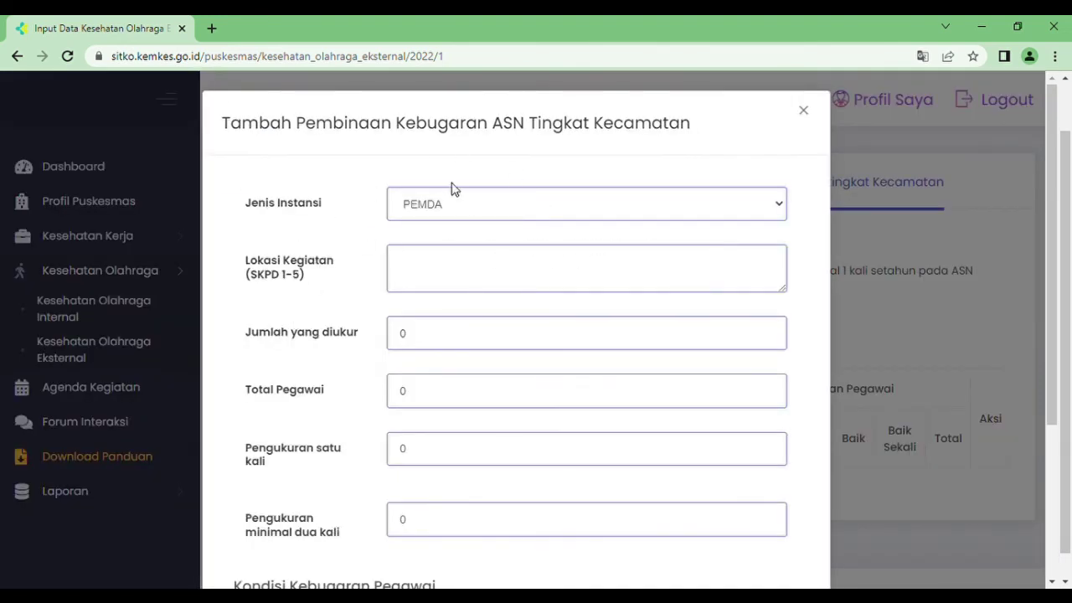
{"action": "left_click", "coordinate": [480, 268]}
{"action": "type", "text": "Lapangan "}
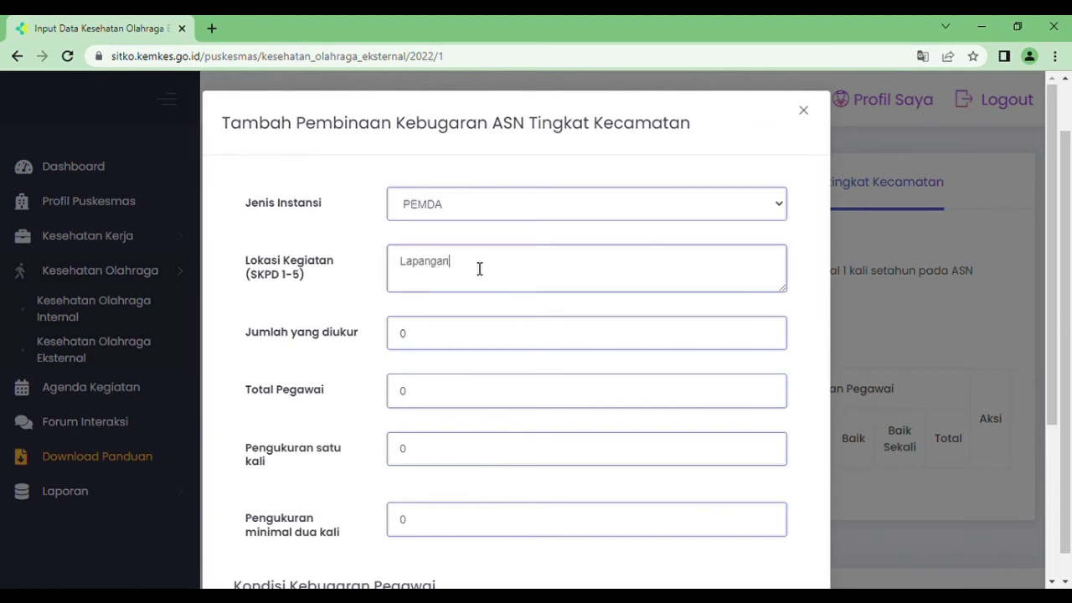
{"action": "type", "text": "xxxx"}
{"action": "left_click", "coordinate": [469, 338]}
{"action": "key", "text": "BackSpace"}
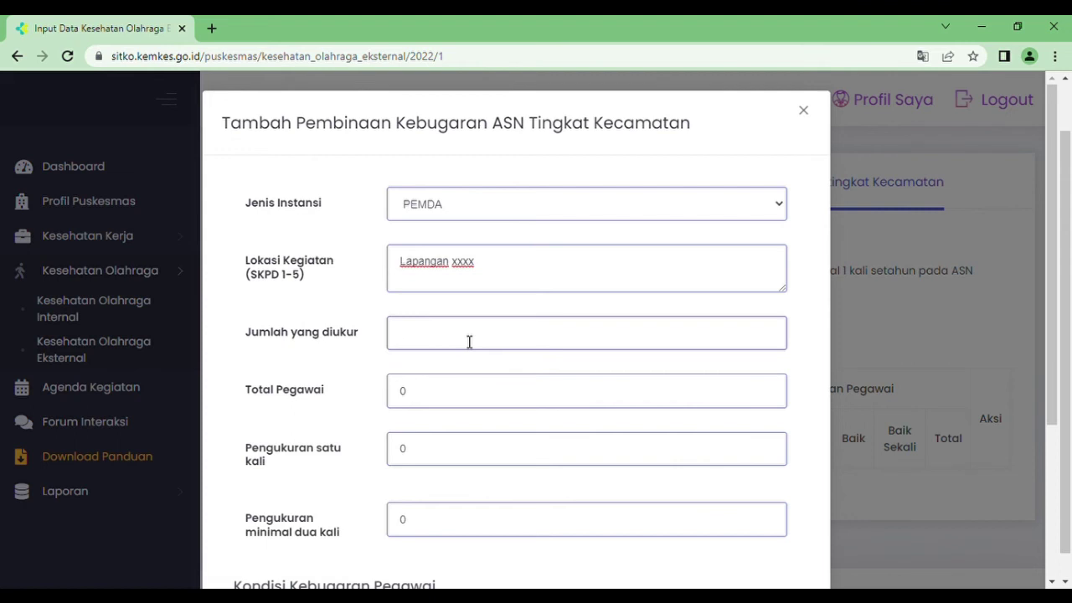
{"action": "type", "text": "30"}
- Enter 40 total staff, 5 measured once and 25 measured at least twice
{"action": "left_click", "coordinate": [458, 396]}
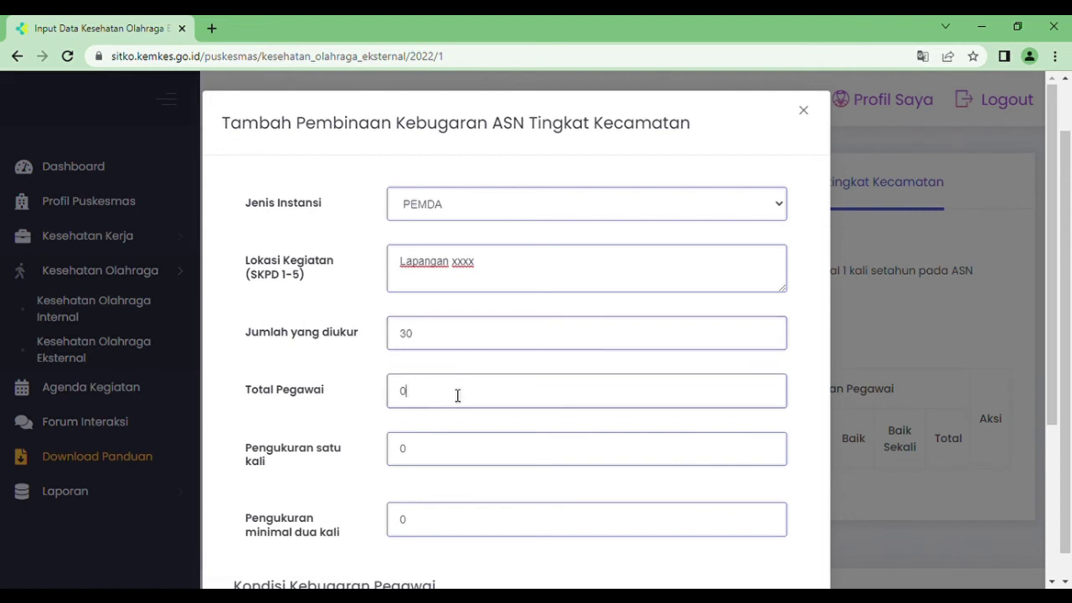
{"action": "key", "text": "BackSpace"}
{"action": "type", "text": "40"}
{"action": "left_click", "coordinate": [511, 459]}
{"action": "key", "text": "BackSpace"}
{"action": "type", "text": "1"}
{"action": "key", "text": "BackSpace"}
{"action": "type", "text": "5"}
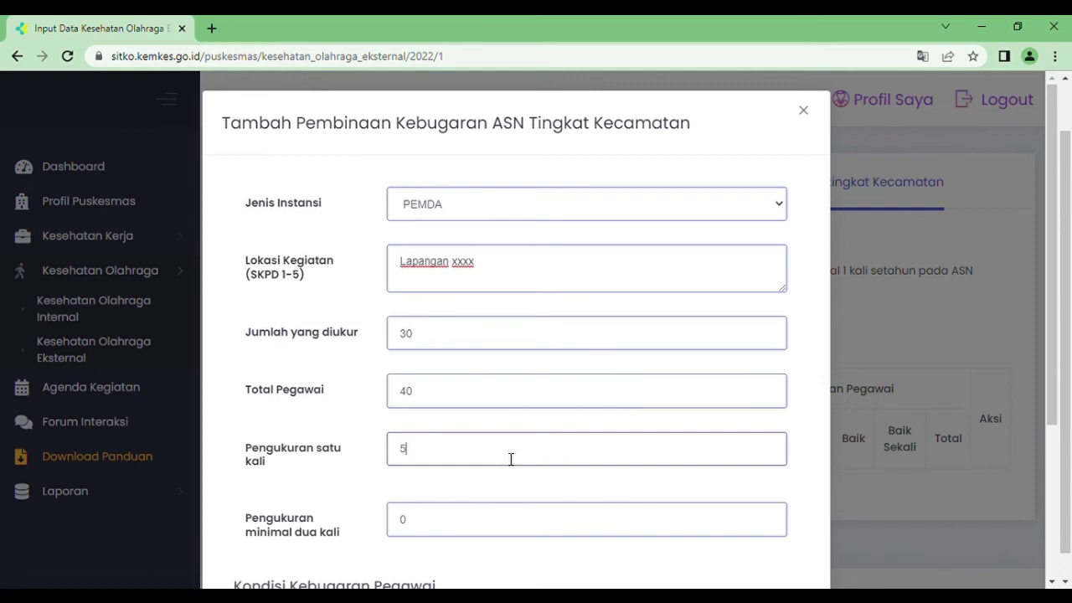
{"action": "left_click", "coordinate": [426, 531]}
{"action": "key", "text": "BackSpace"}
{"action": "type", "text": "25"}
- Enter fitness counts Kurang 5, Cukup 15, Baik 10 for the district ASN entry and save
{"action": "scroll", "coordinate": [1053, 270], "scroll_direction": "down", "scroll_amount": 3}
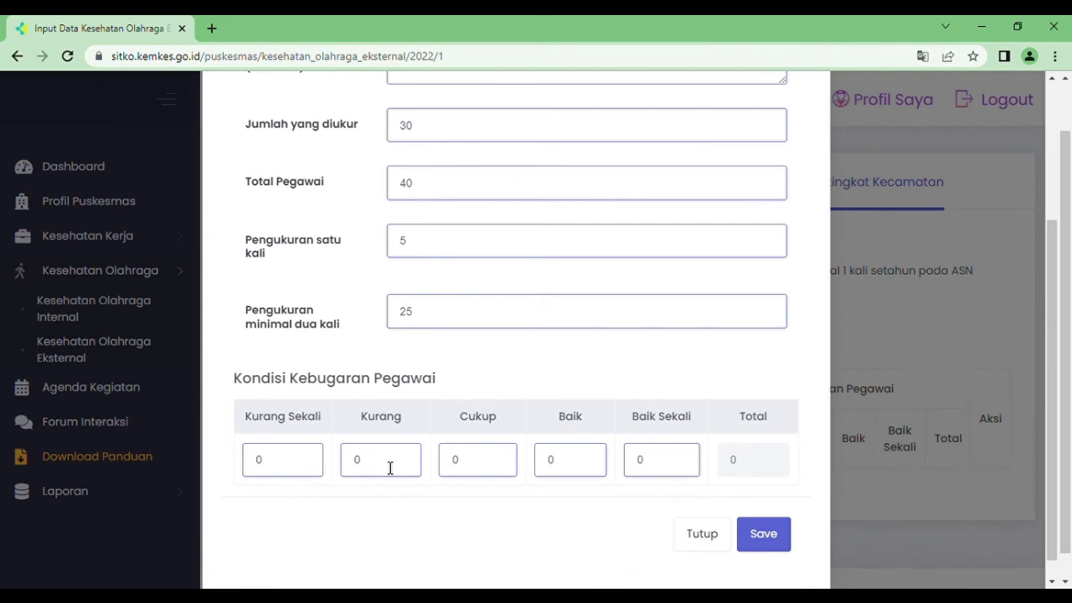
{"action": "left_click", "coordinate": [391, 468]}
{"action": "key", "text": "BackSpace"}
{"action": "type", "text": "5"}
{"action": "left_click", "coordinate": [492, 476]}
{"action": "key", "text": "BackSpace"}
{"action": "type", "text": "15"}
{"action": "left_click", "coordinate": [569, 466]}
{"action": "key", "text": "BackSpace"}
{"action": "type", "text": "10"}
{"action": "left_click", "coordinate": [515, 528]}
{"action": "left_click", "coordinate": [773, 543]}
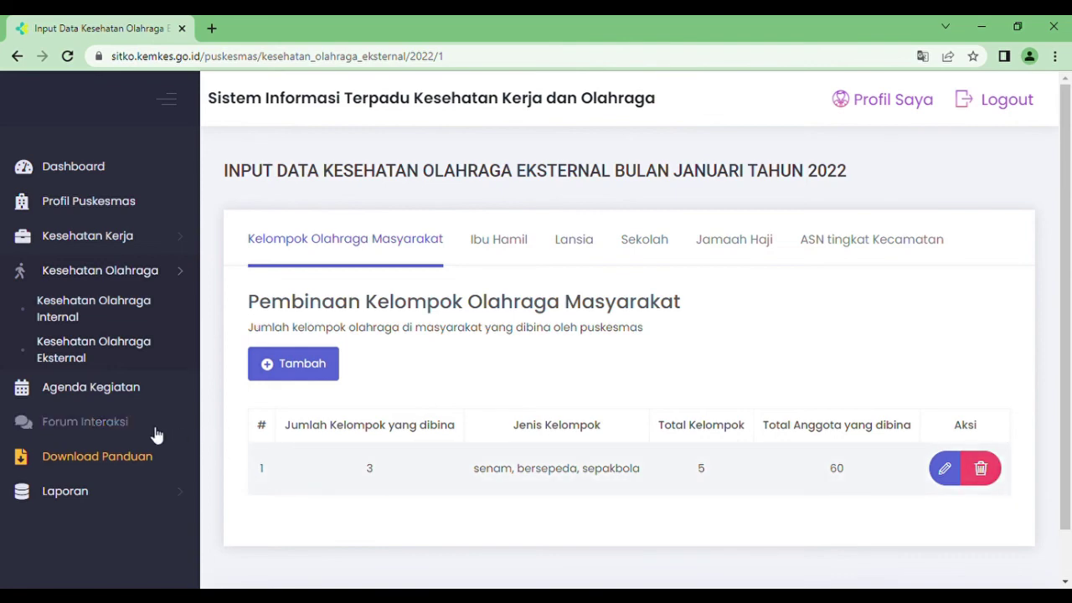
- Go to Agenda Kegiatan and start a new agenda item with Tambah Agenda Baru
{"action": "left_click", "coordinate": [79, 394]}
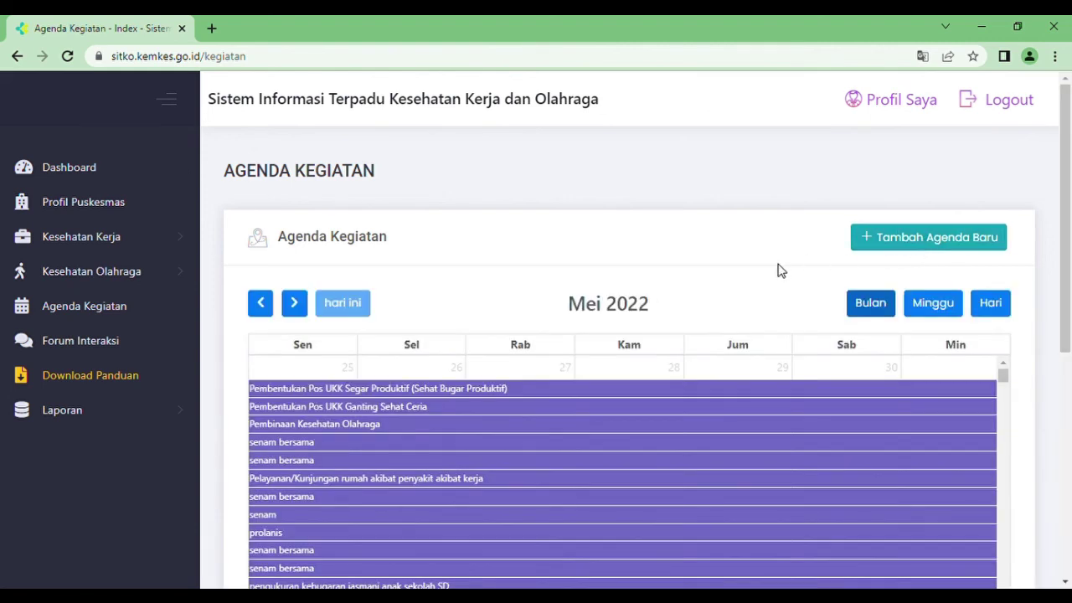
{"action": "left_click", "coordinate": [901, 241]}
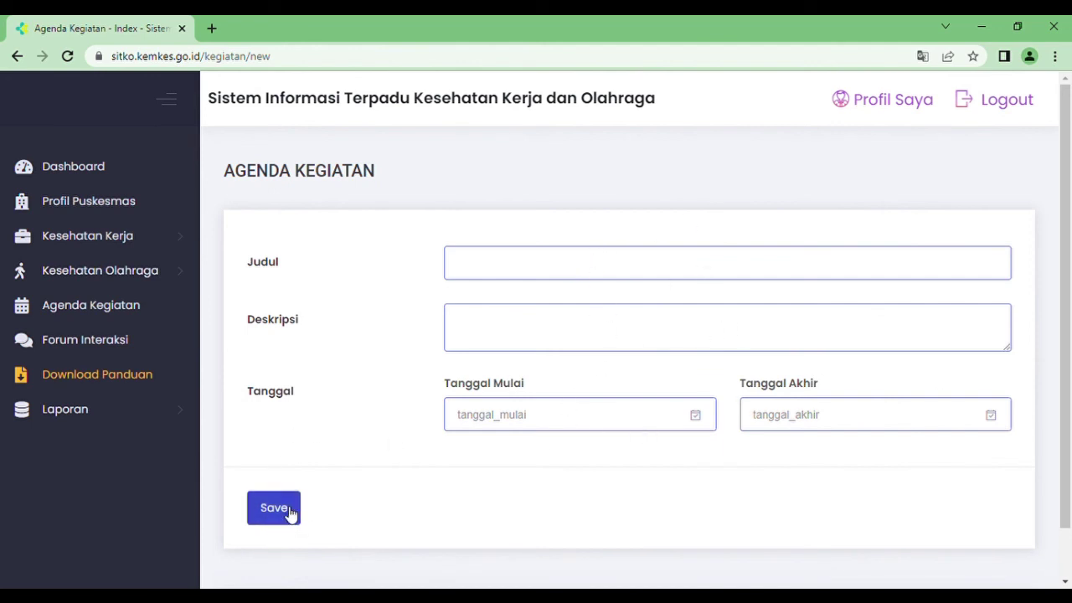
- Go to Forum Interaksi, then open and cancel an empty New Discussion form
{"action": "left_click", "coordinate": [46, 348]}
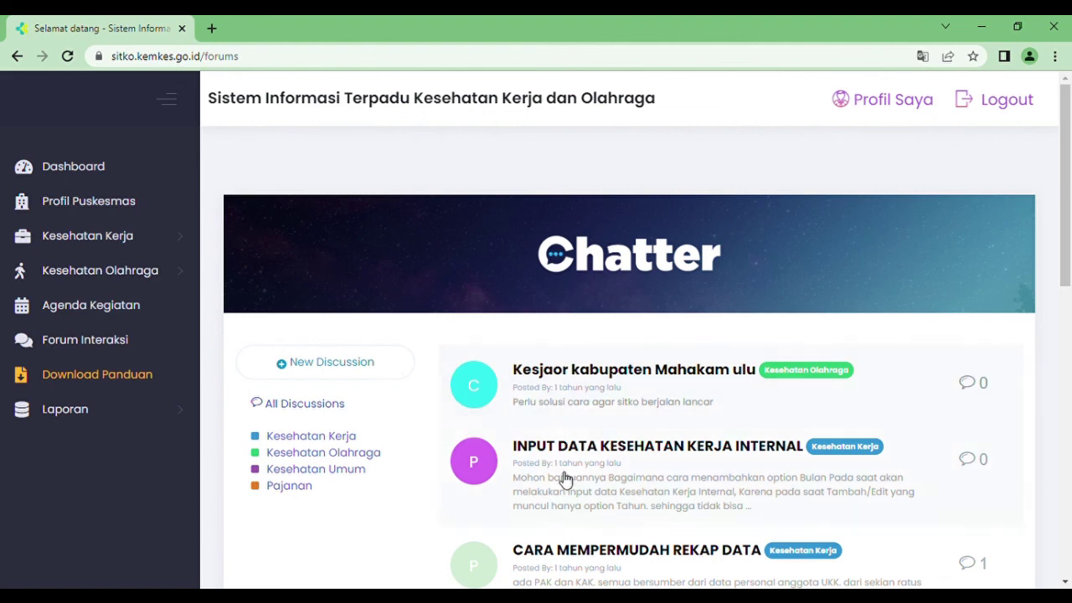
{"action": "left_click", "coordinate": [334, 364]}
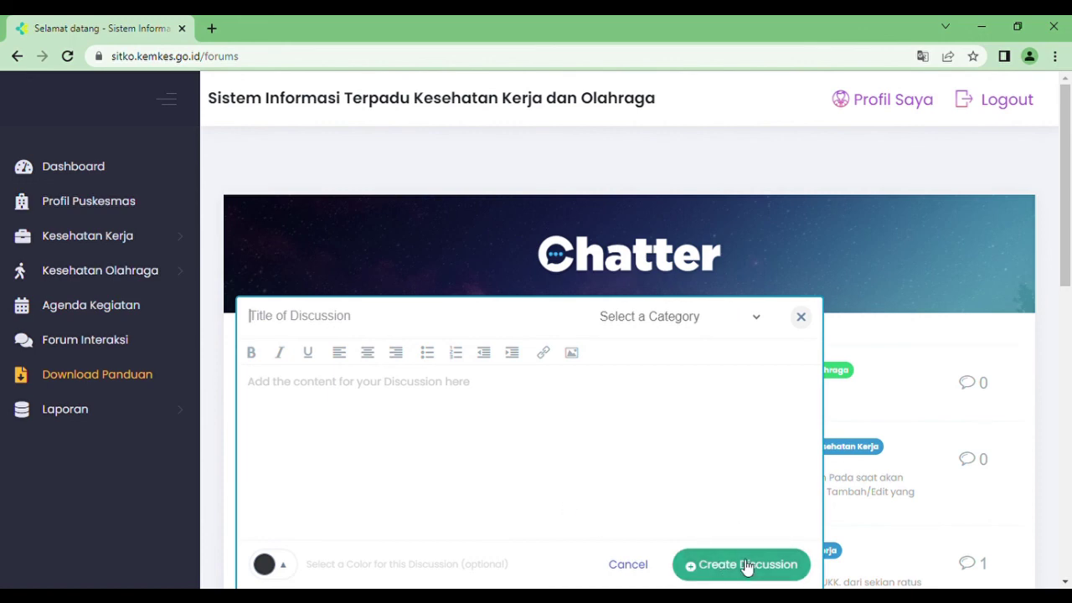
{"action": "left_click", "coordinate": [802, 321]}
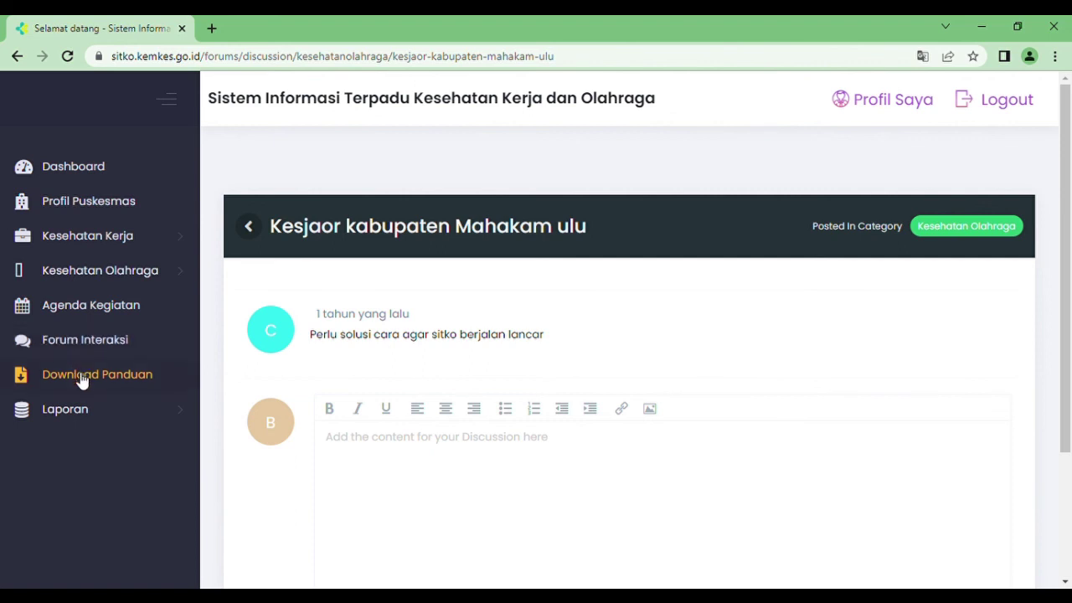
- Download the user guide in a new tab, return to SITKO and expand Laporan
{"action": "left_click", "coordinate": [75, 377]}
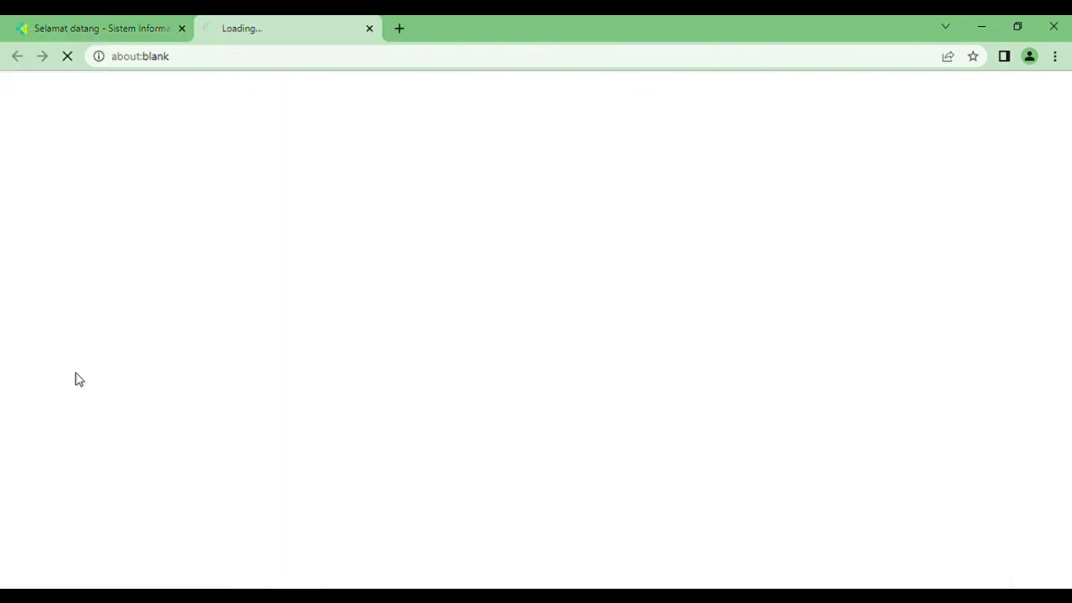
{"action": "left_click", "coordinate": [96, 23]}
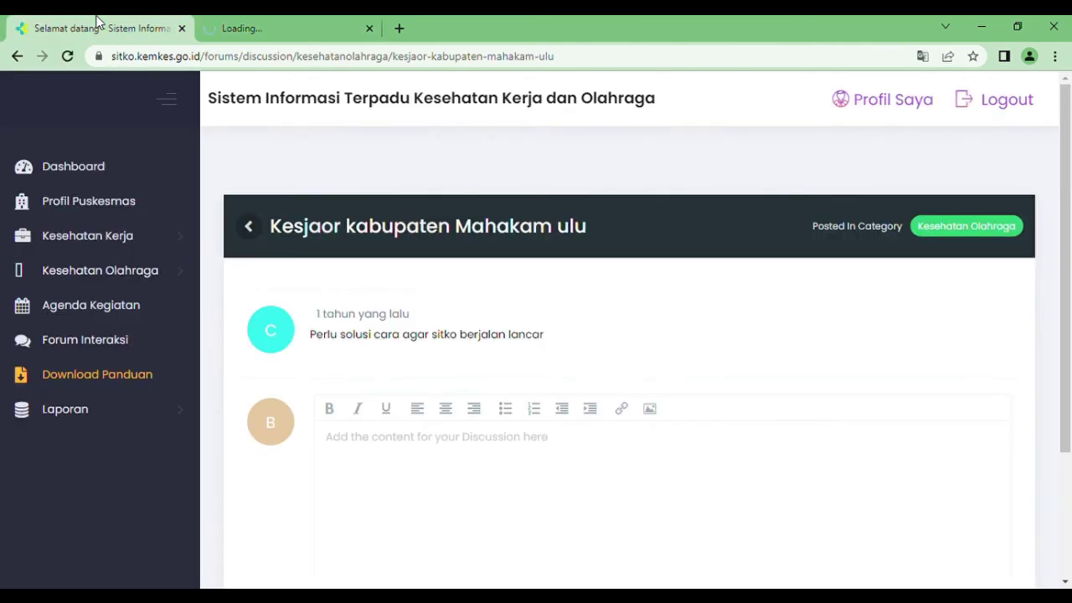
{"action": "left_click", "coordinate": [88, 415]}
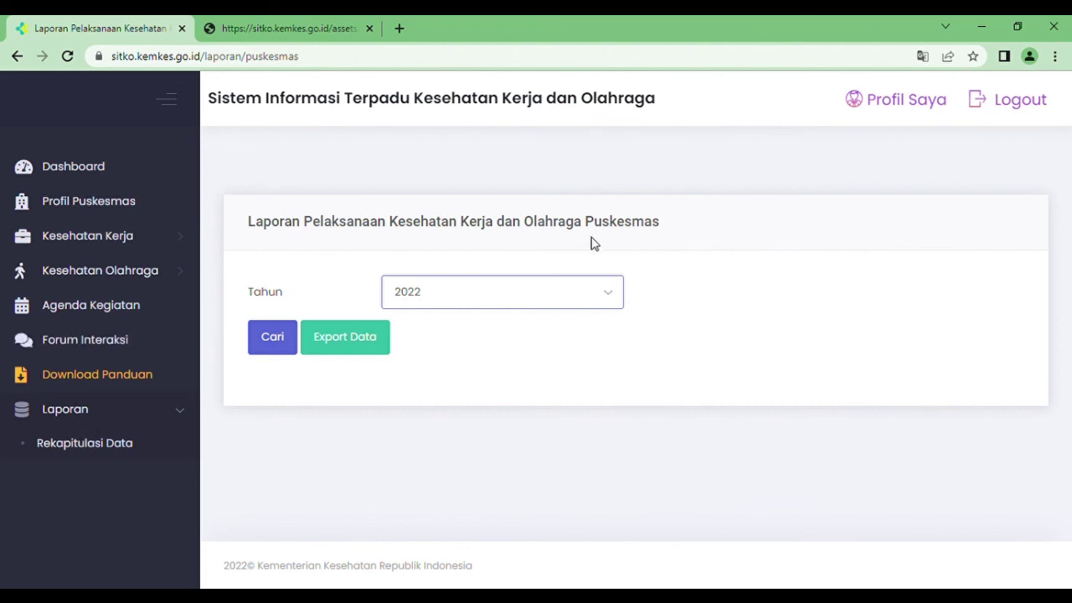
- Load the 2020 Puskesmas implementation report with Cari and export it as xlsx
{"action": "left_click", "coordinate": [619, 296]}
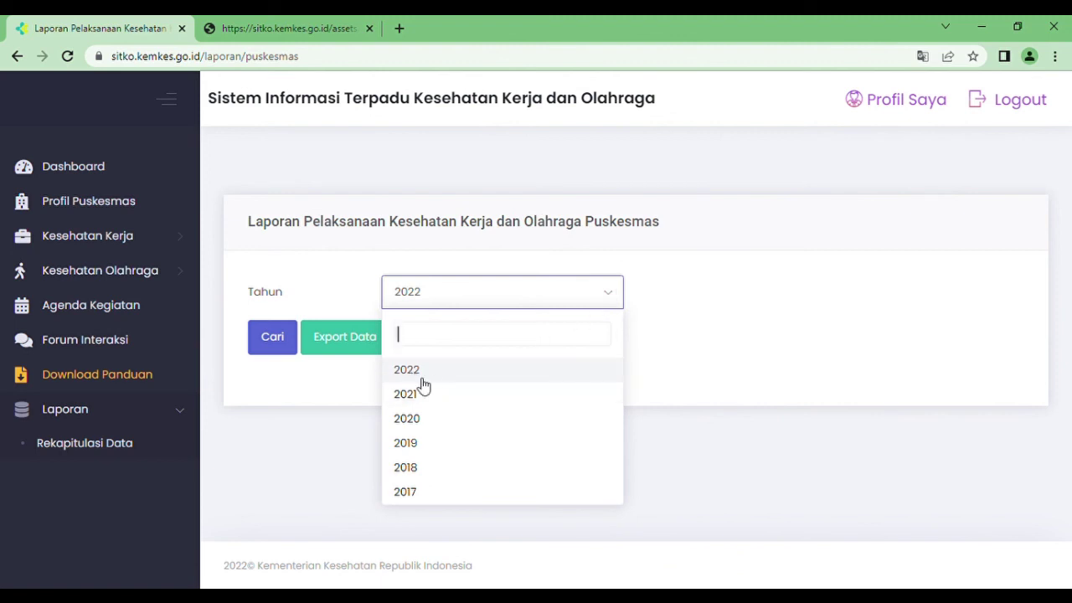
{"action": "left_click", "coordinate": [433, 421]}
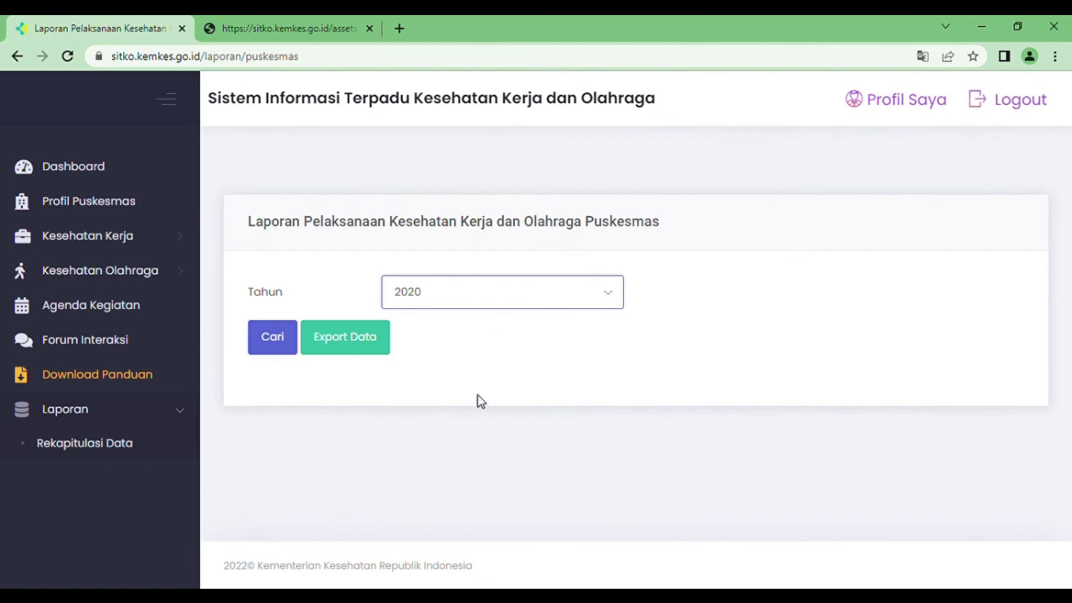
{"action": "left_click", "coordinate": [269, 344]}
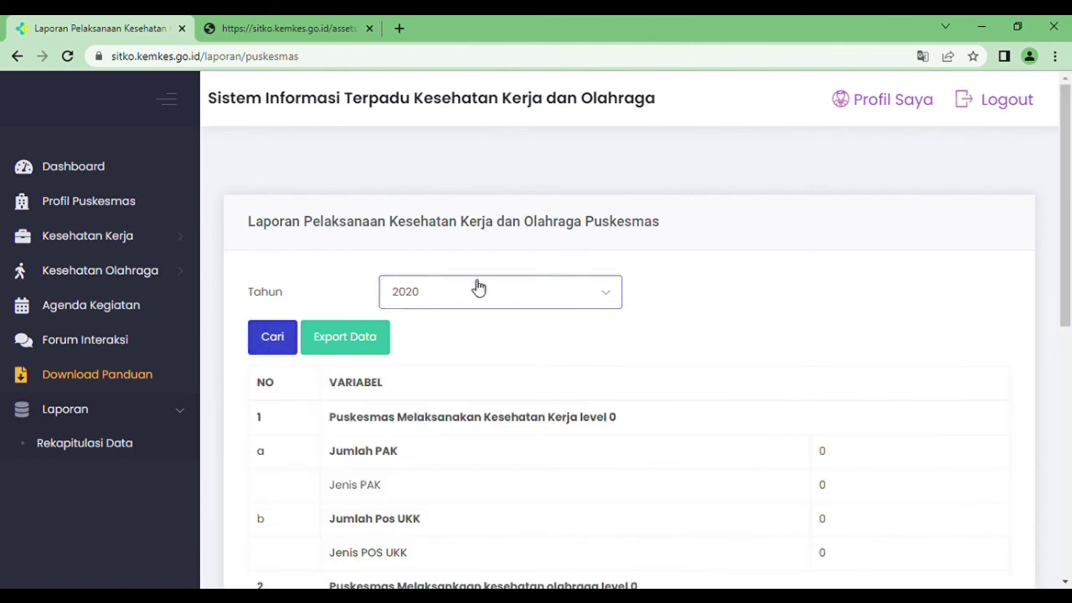
{"action": "left_click_drag", "start_coordinate": [1066, 232], "coordinate": [1070, 258]}
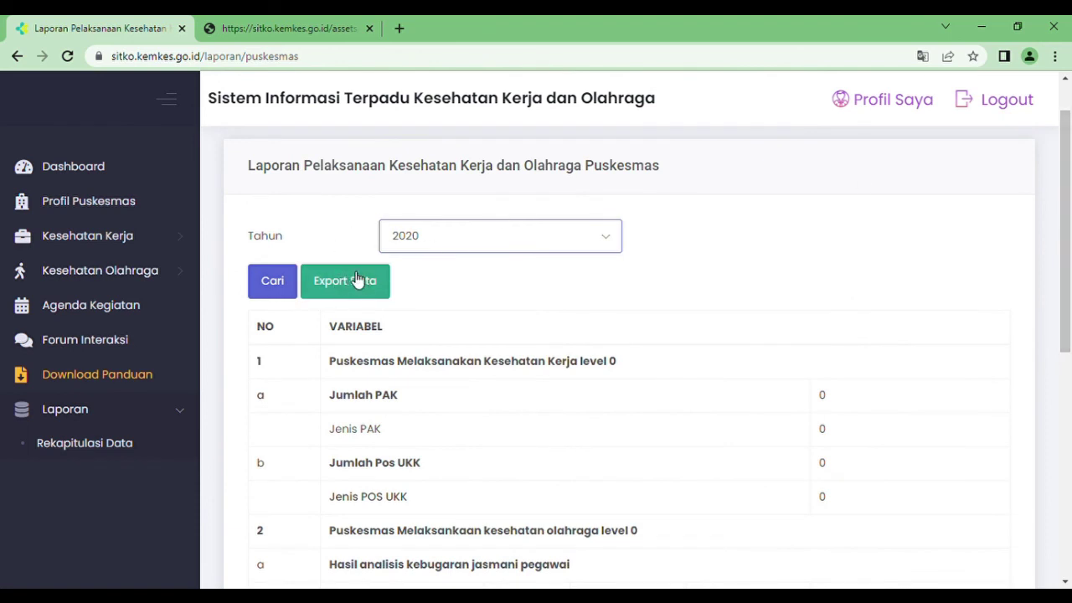
{"action": "left_click", "coordinate": [356, 281]}
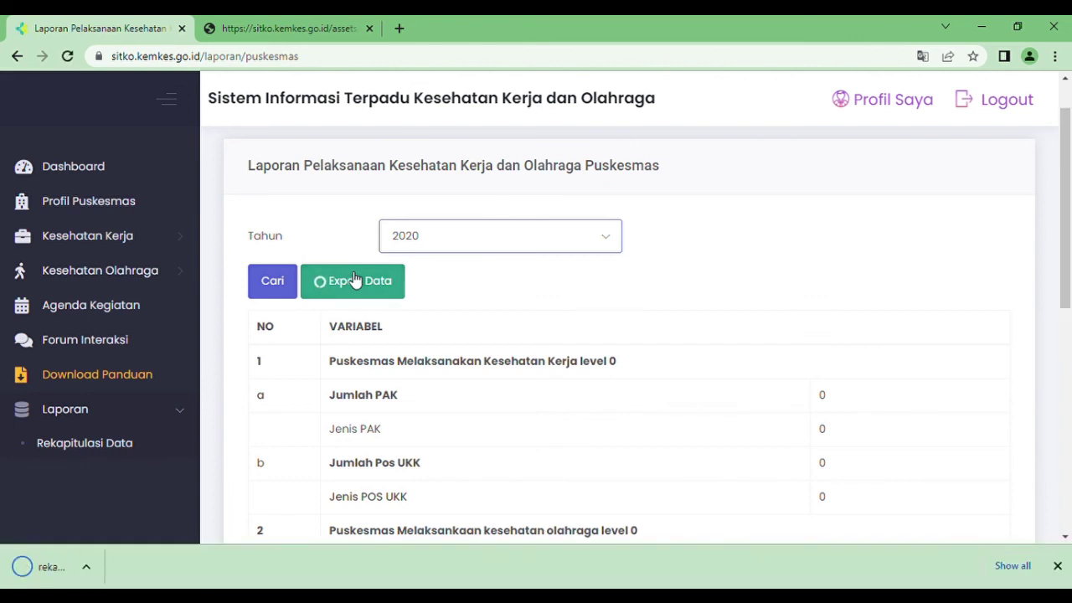